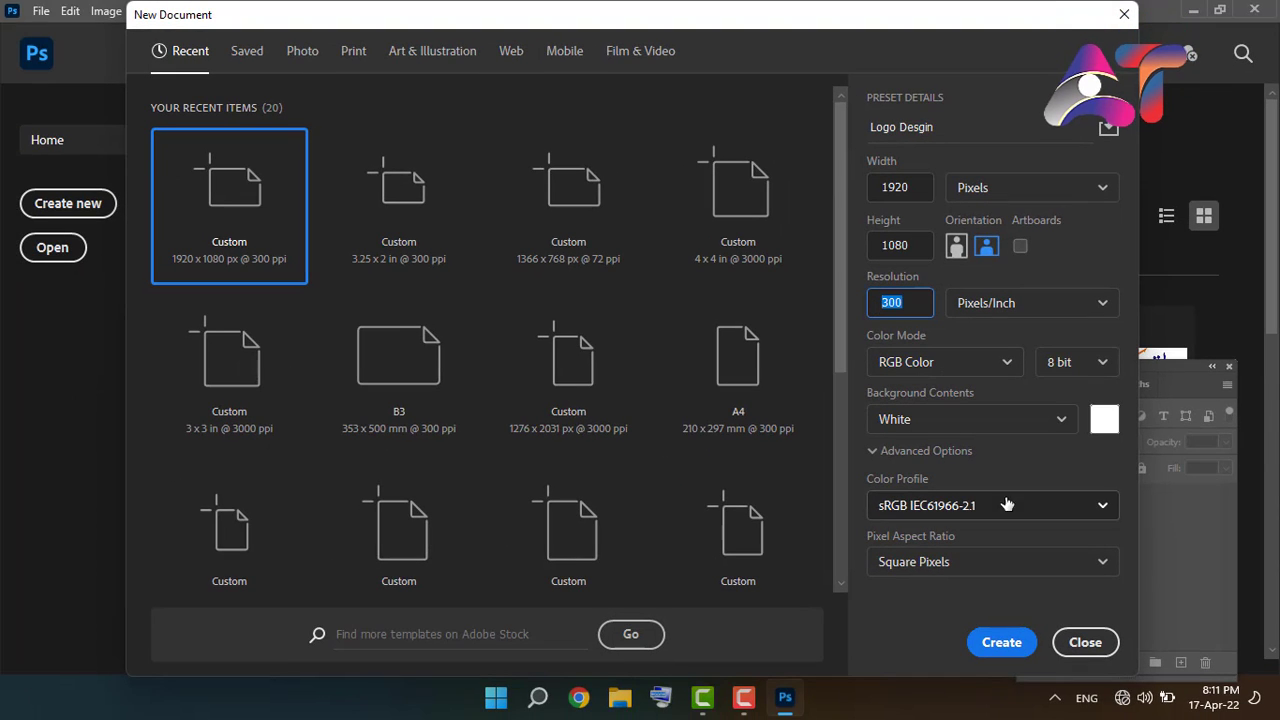
# Create the 1920 × 1080 px, 300 ppi "Logo Desgin" document and add a green 24 pt text layer reading B.
pyautogui.click(1001, 642)
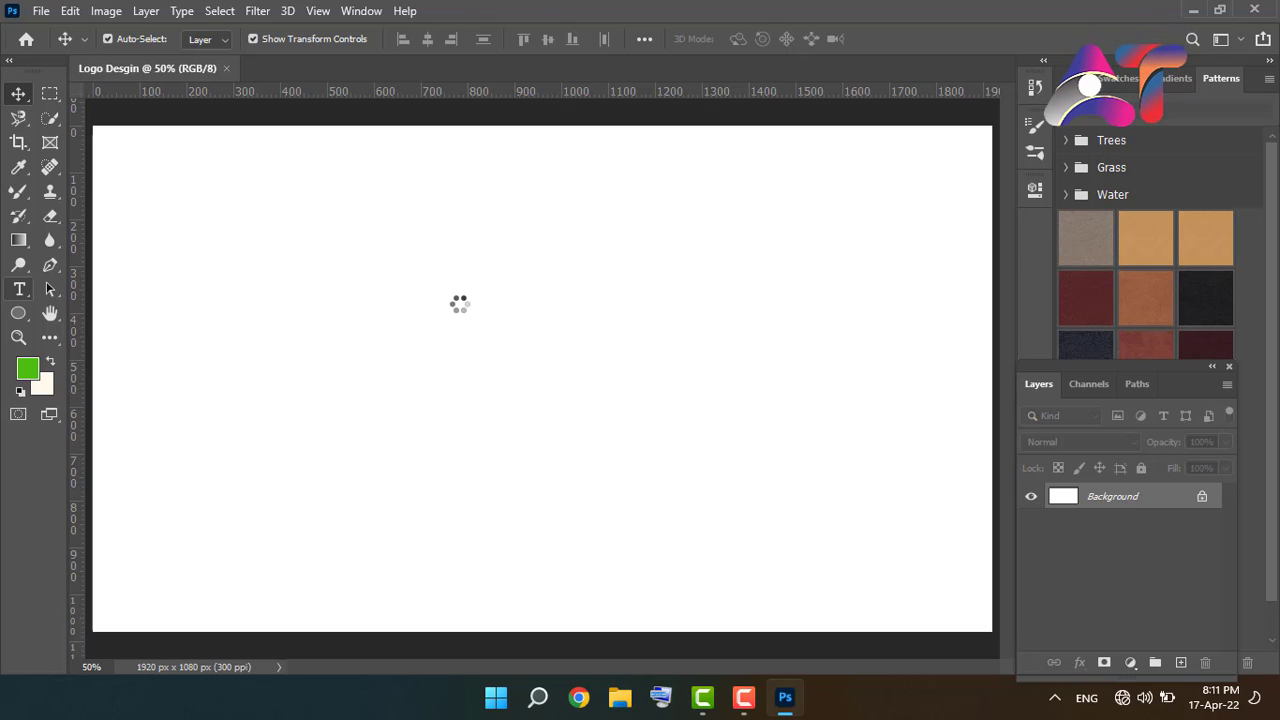
pyautogui.click(459, 300)
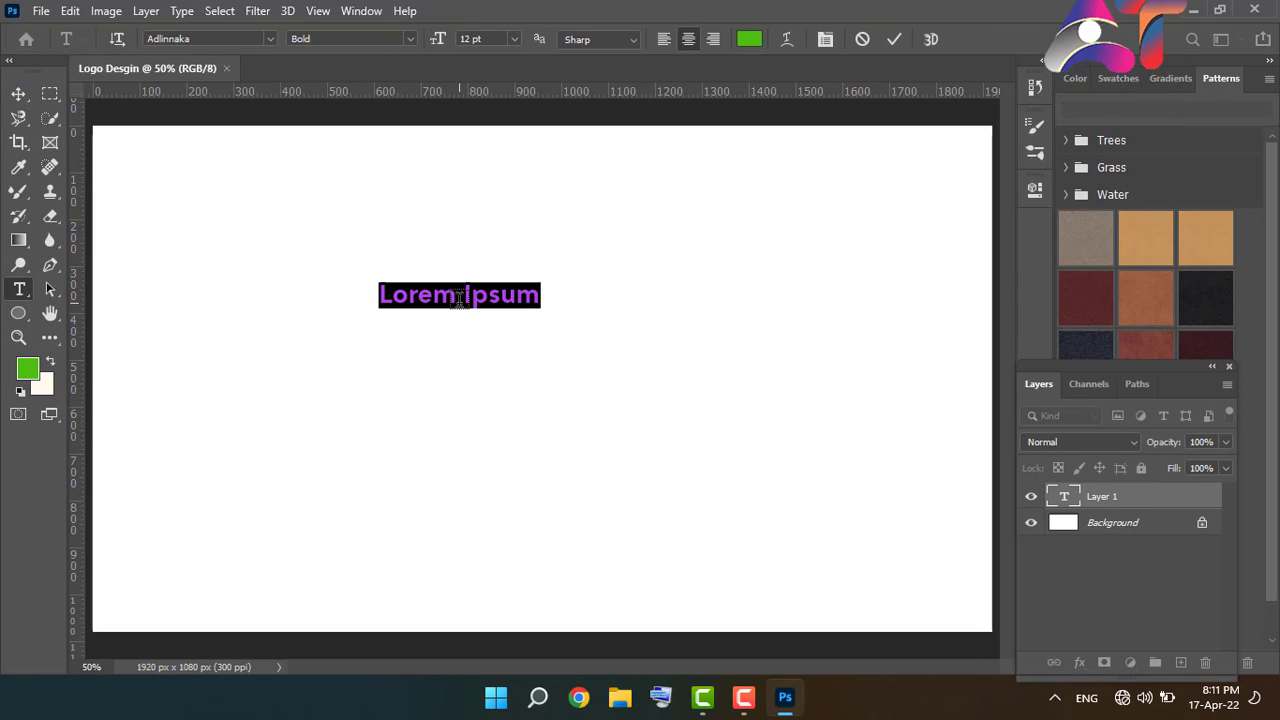
pyautogui.click(514, 41)
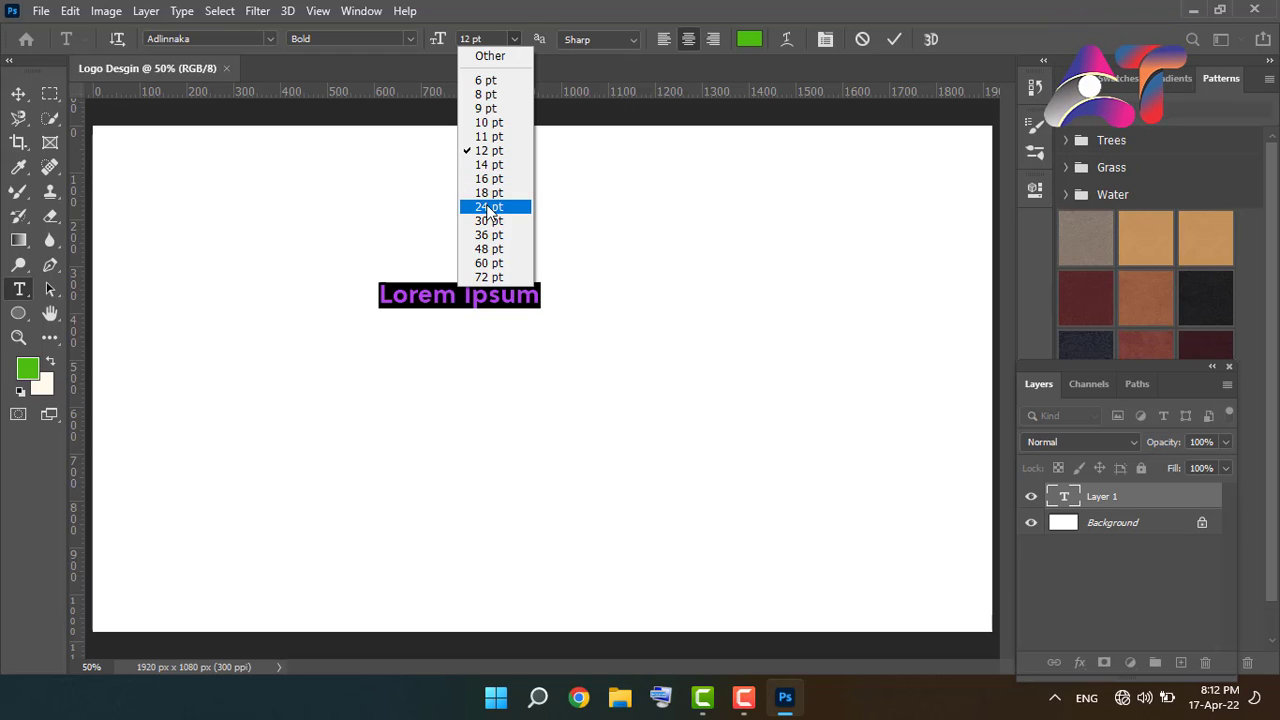
pyautogui.click(488, 207)
pyautogui.click(512, 296)
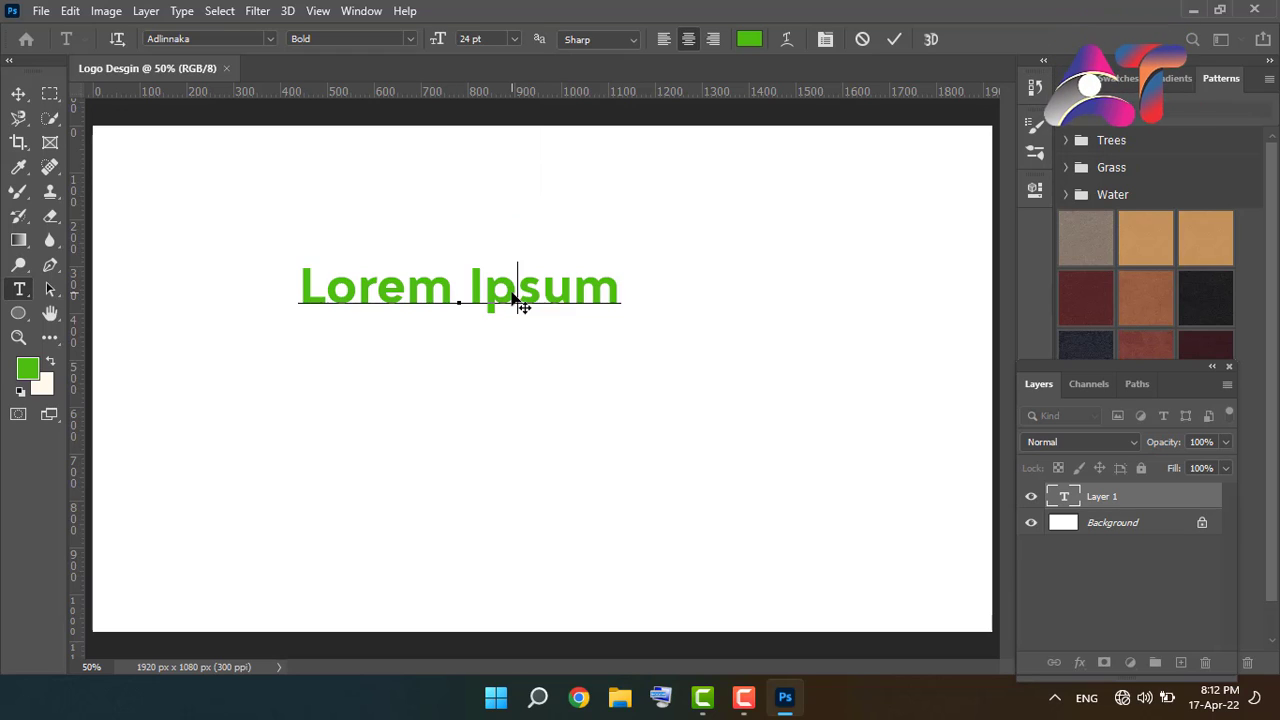
pyautogui.hotkey('ctrl', 'a')
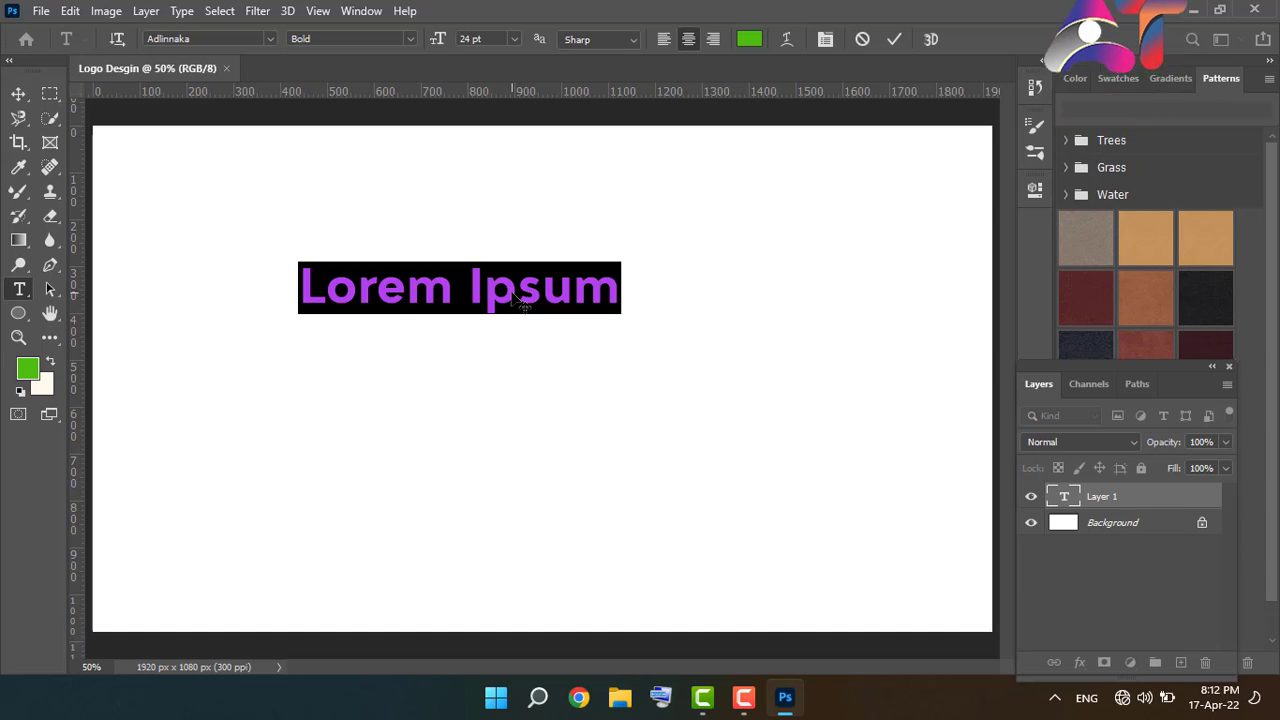
pyautogui.write('B')
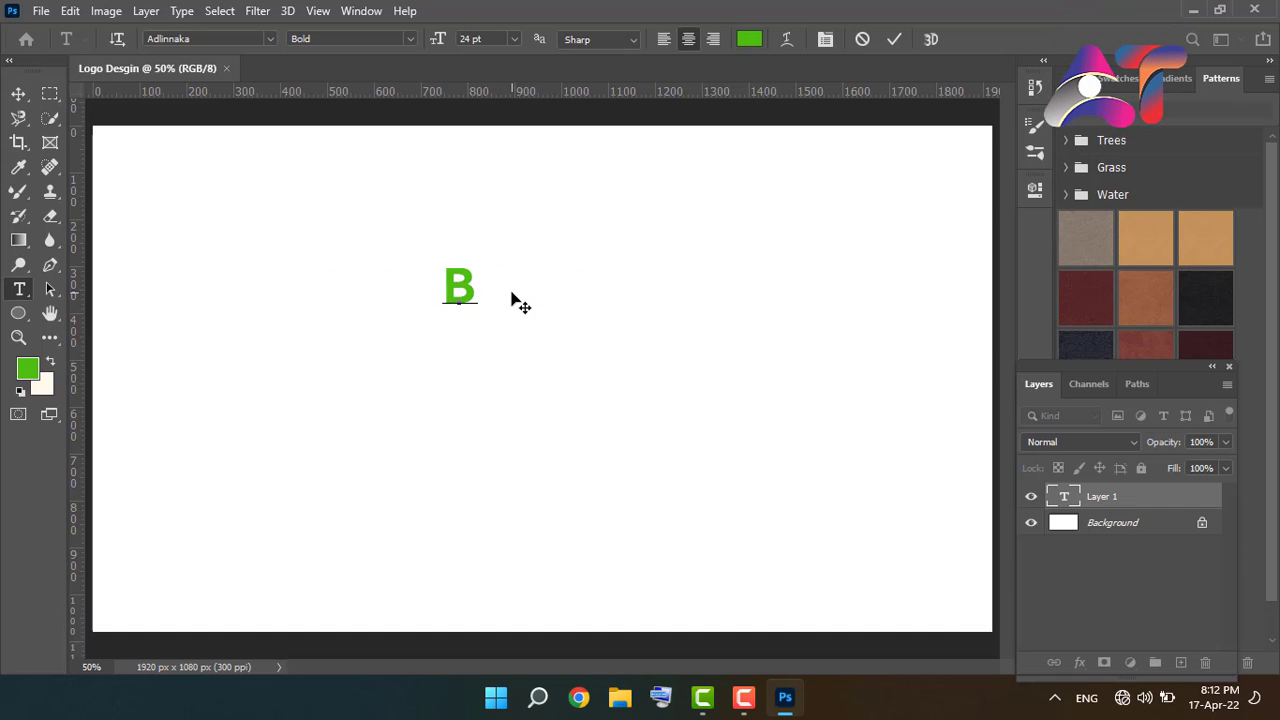
pyautogui.click(895, 39)
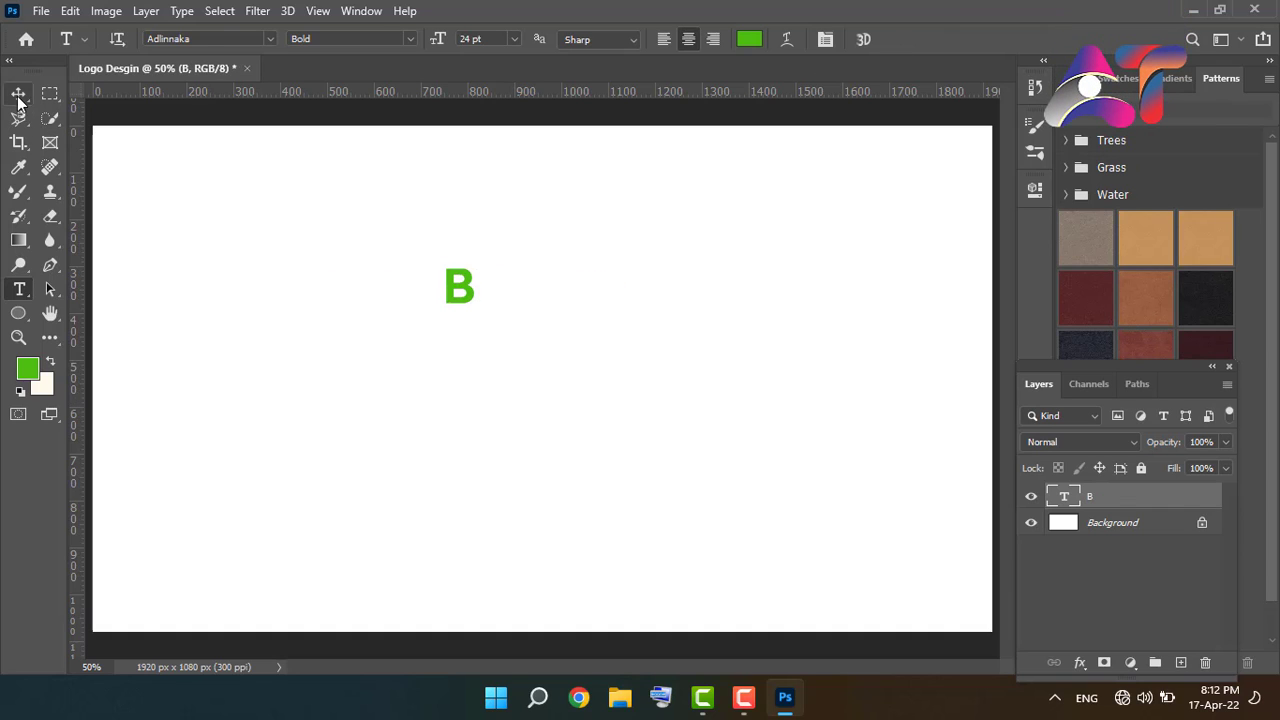
# Enlarge the letter B to about 257 px wide and 381 px high and apply the transform.
pyautogui.click(18, 95)
pyautogui.moveTo(476, 310); pyautogui.dragTo(594, 409)
pyautogui.click(930, 38)
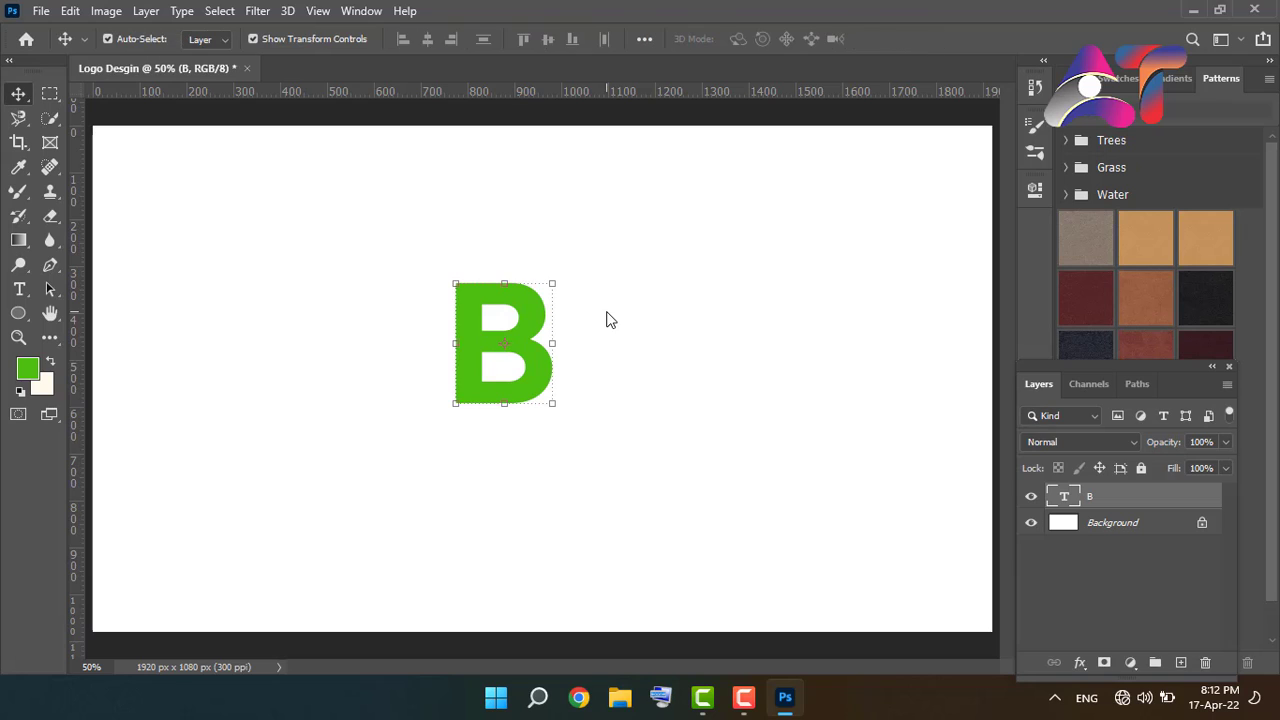
pyautogui.click(607, 320)
# Choose Adlinnaka as the font of the letter B in its type properties.
pyautogui.click(535, 362)
pyautogui.click(1034, 195)
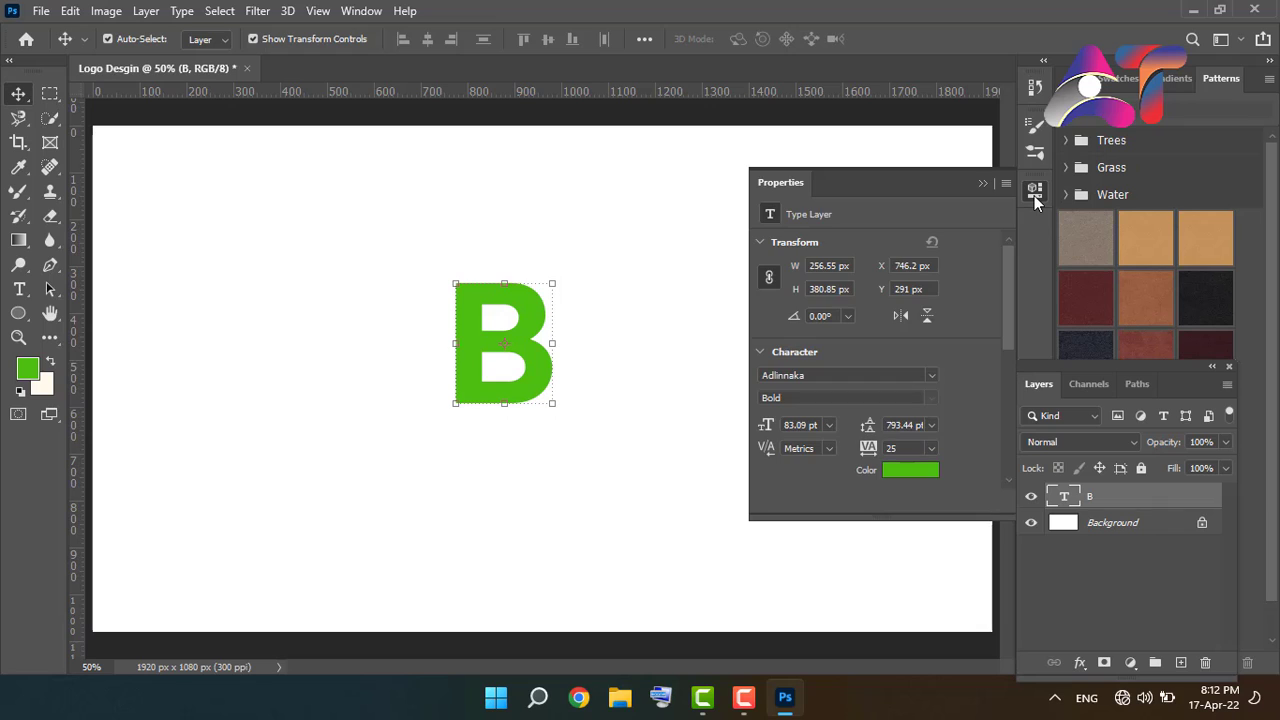
pyautogui.click(931, 375)
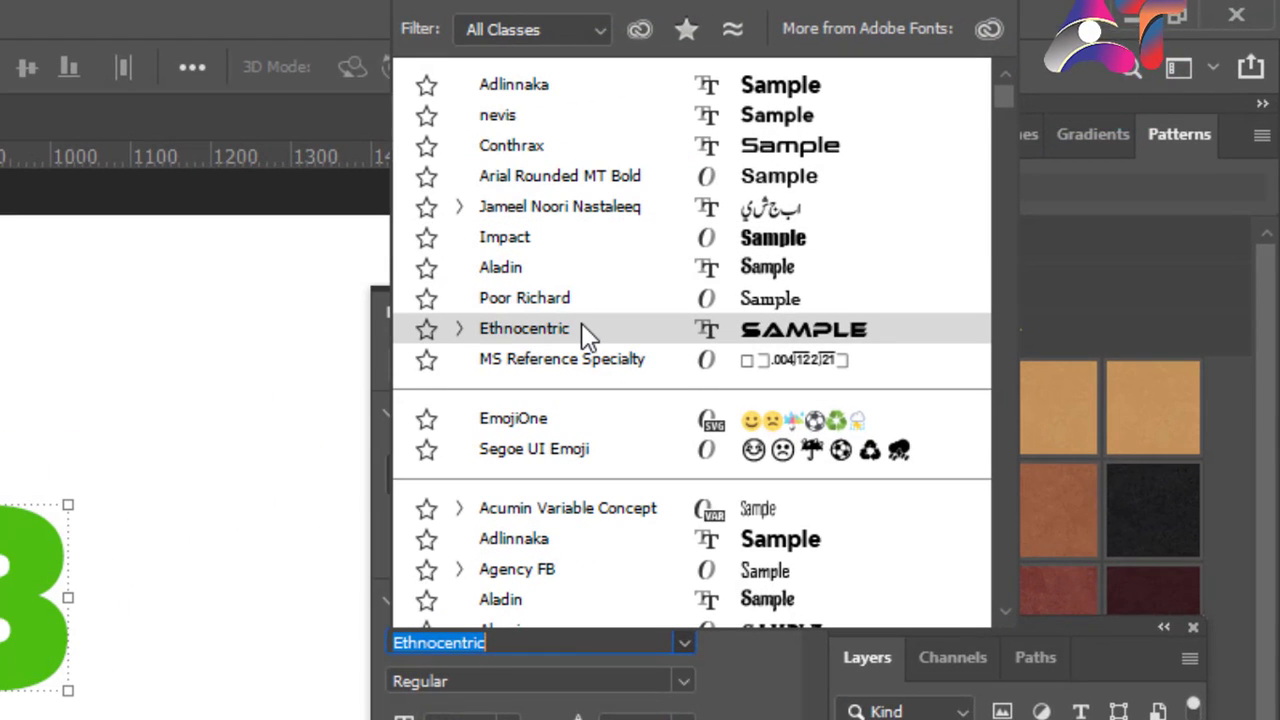
pyautogui.click(533, 95)
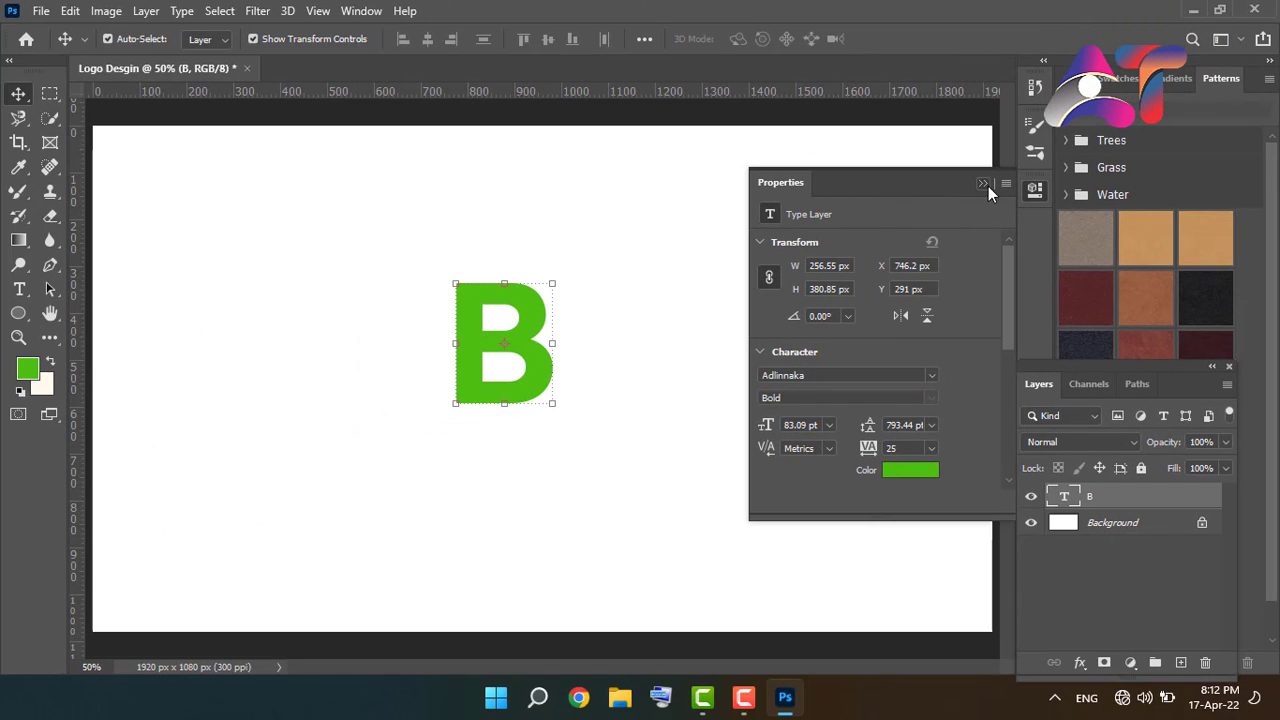
pyautogui.click(985, 184)
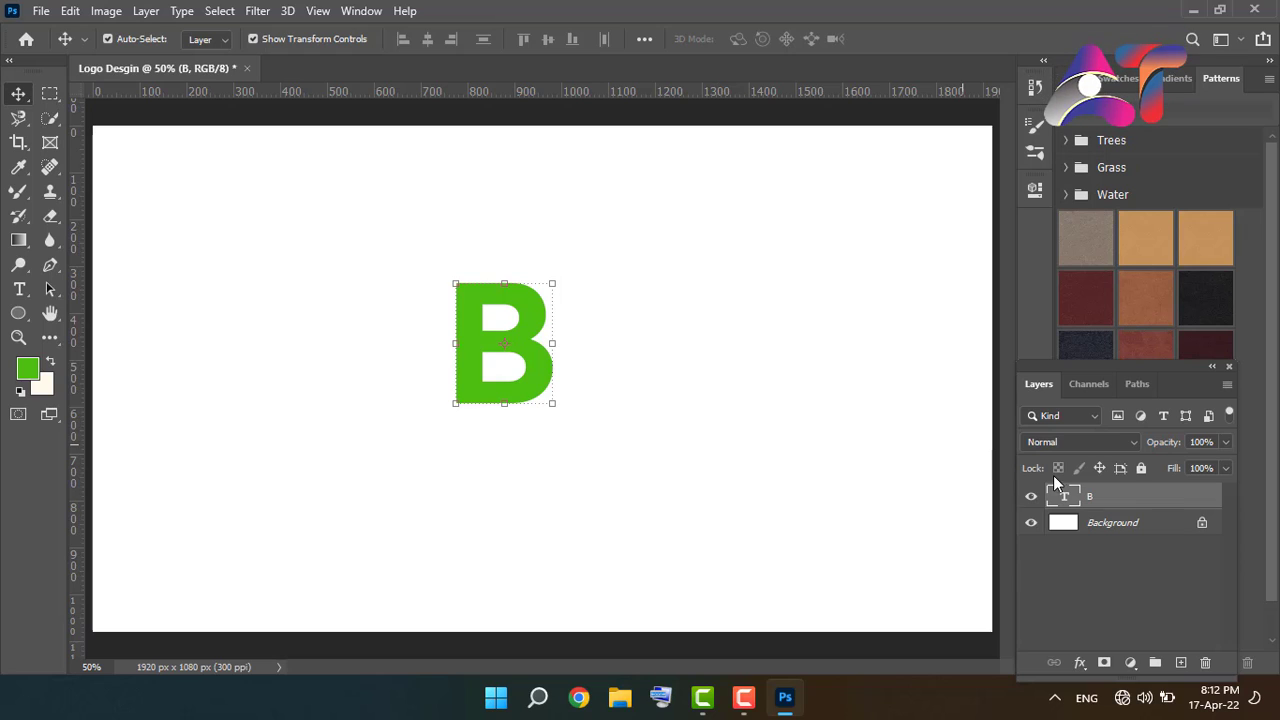
# Duplicate the B text layer and place the copy just to the left of the original letter.
pyautogui.moveTo(1100, 498); pyautogui.dragTo(1183, 664)
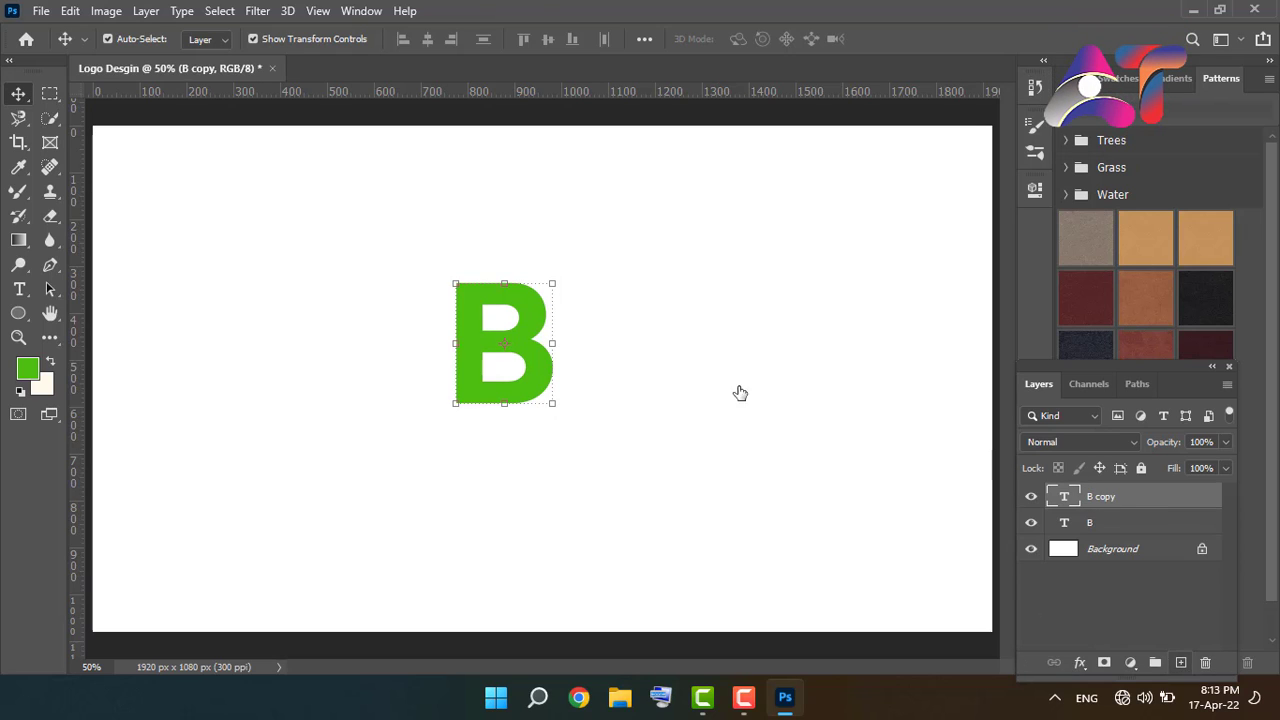
pyautogui.moveTo(541, 364); pyautogui.dragTo(432, 370)
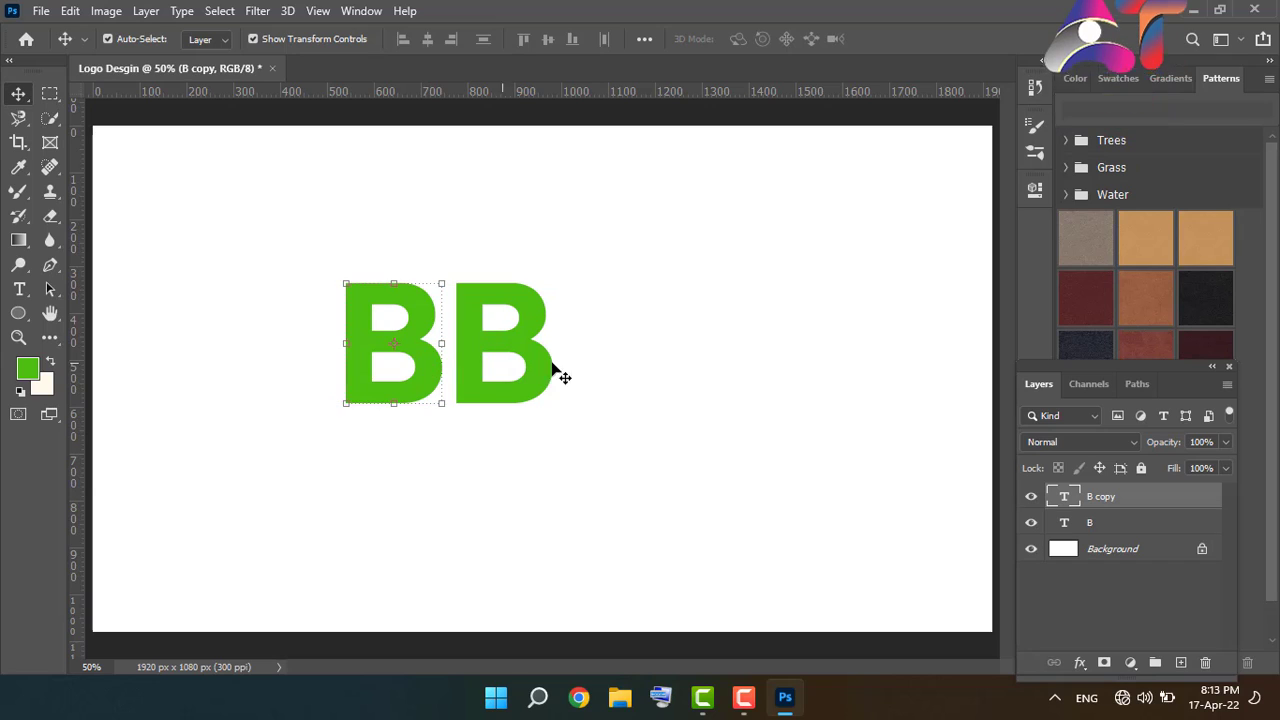
pyautogui.click(628, 388)
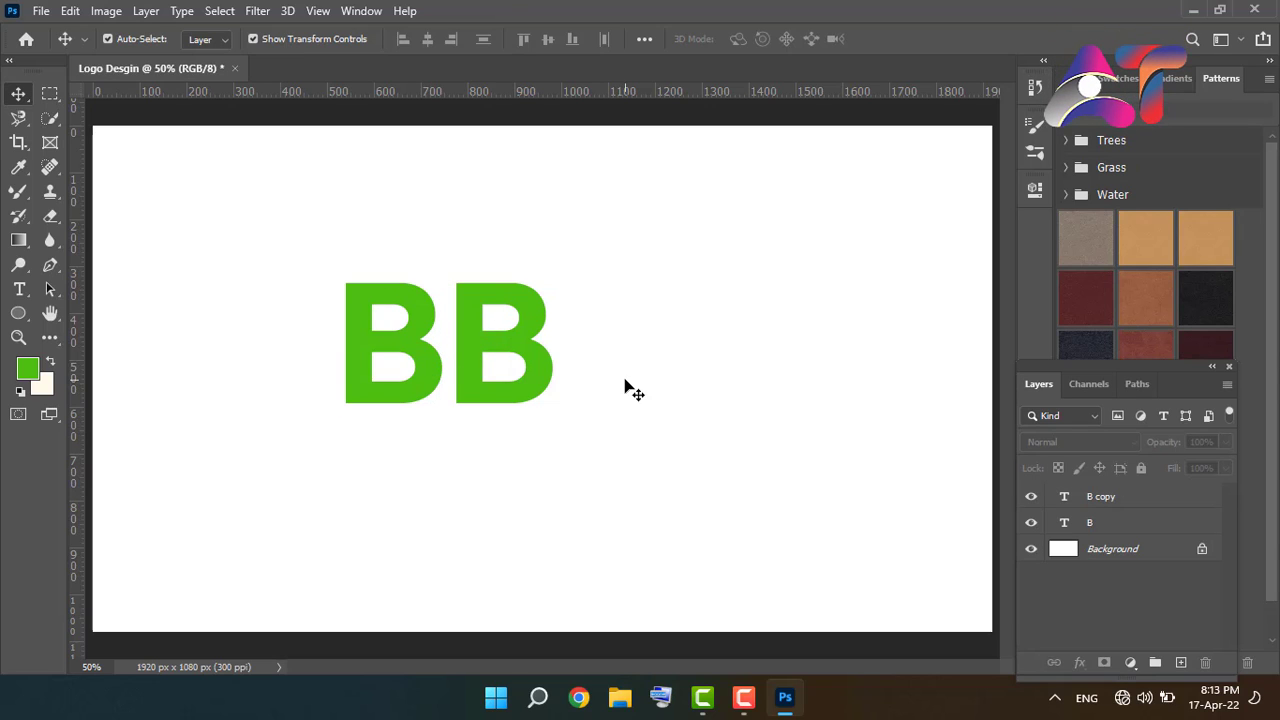
pyautogui.click(428, 362)
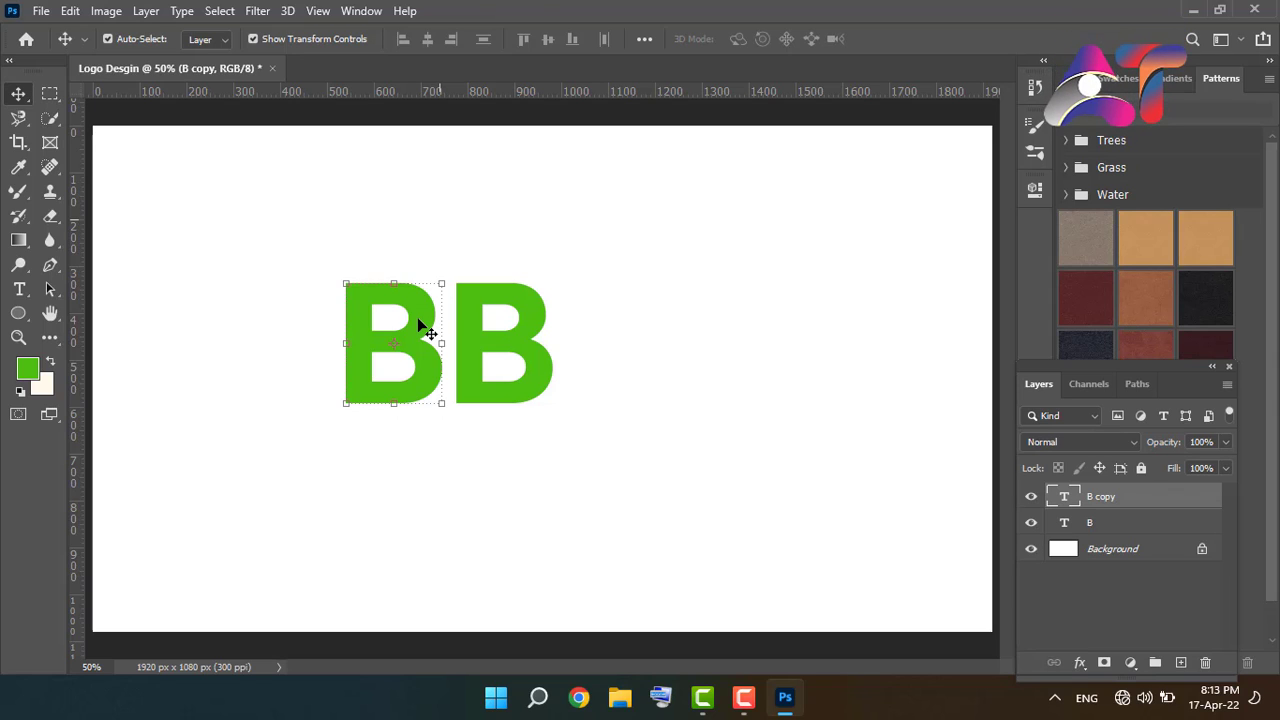
pyautogui.hotkey('ctrl', 't')
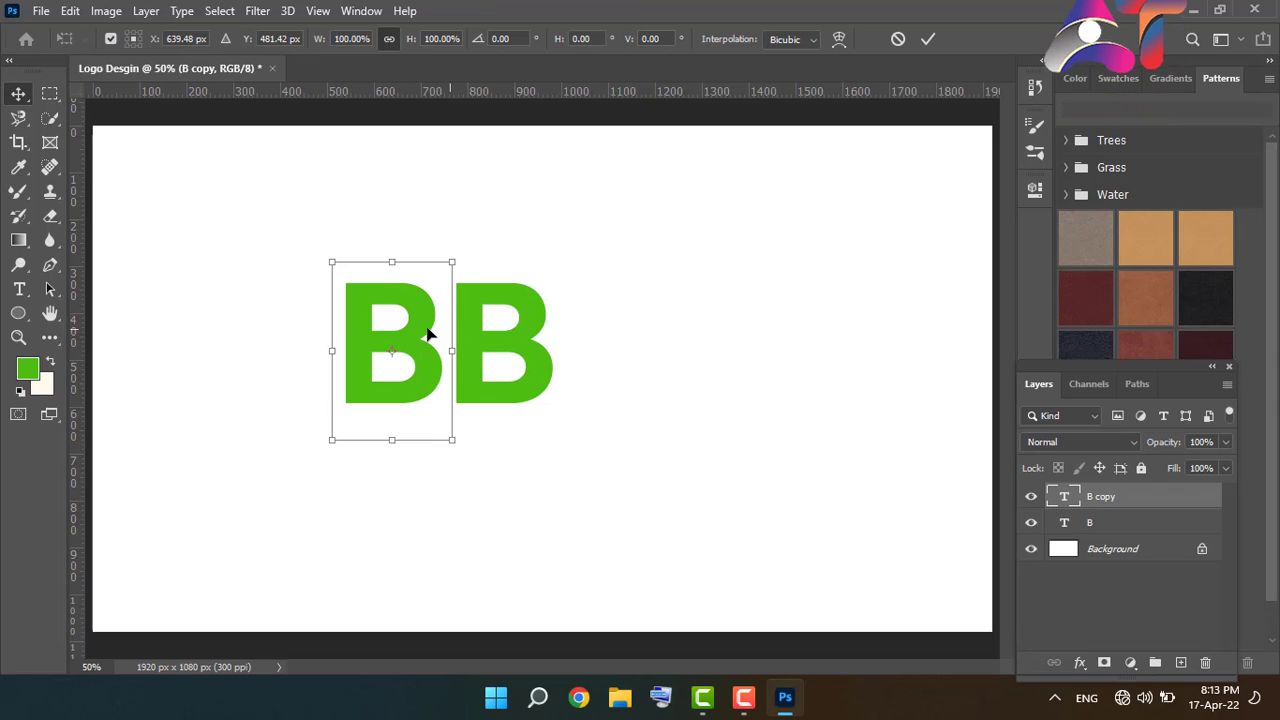
pyautogui.click(929, 39)
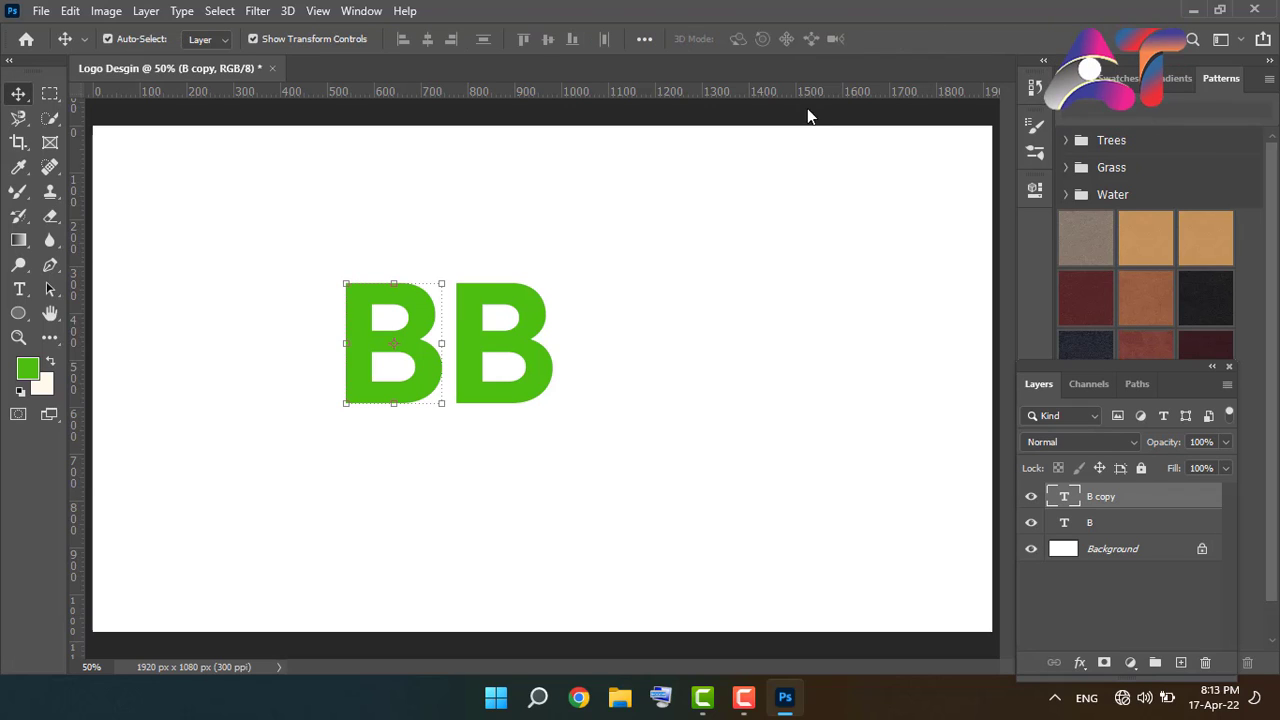
pyautogui.rightClick(417, 313)
pyautogui.click(411, 291)
# Flip the left copy of the letter B horizontally, then apply the transform and deselect it.
pyautogui.press('ctrl')
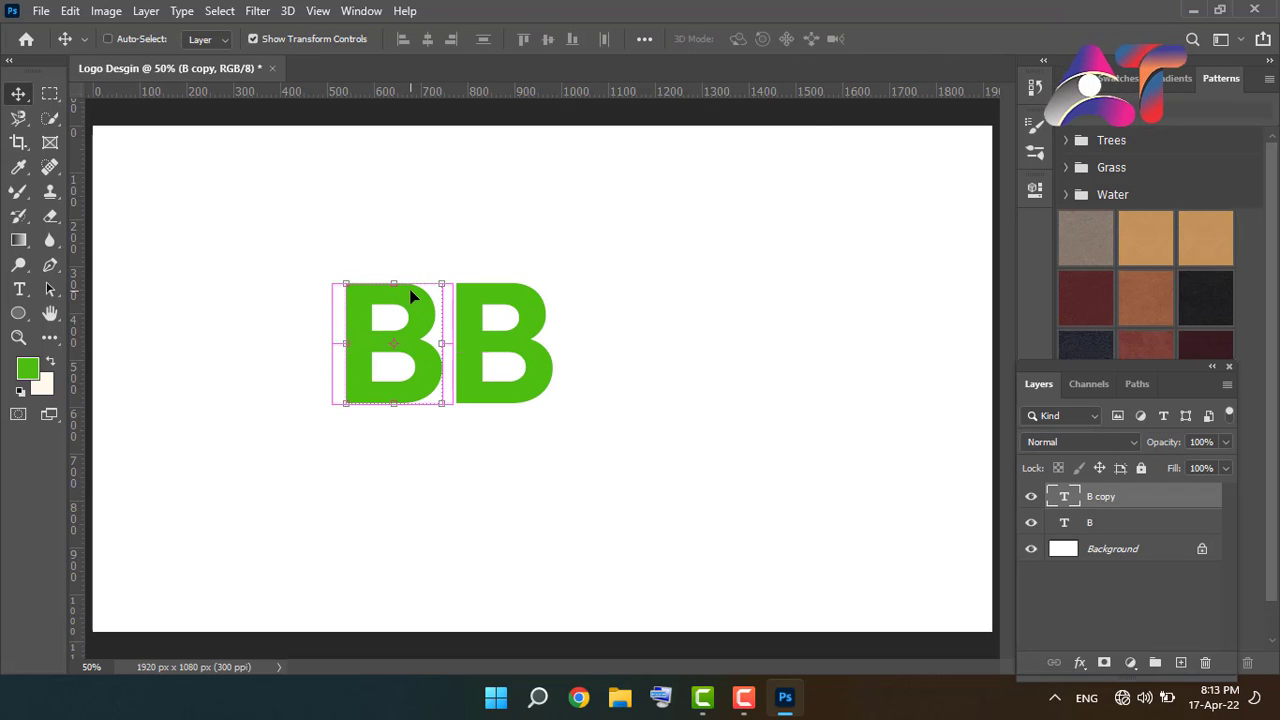
pyautogui.hotkey('ctrl', 't')
pyautogui.rightClick(410, 293)
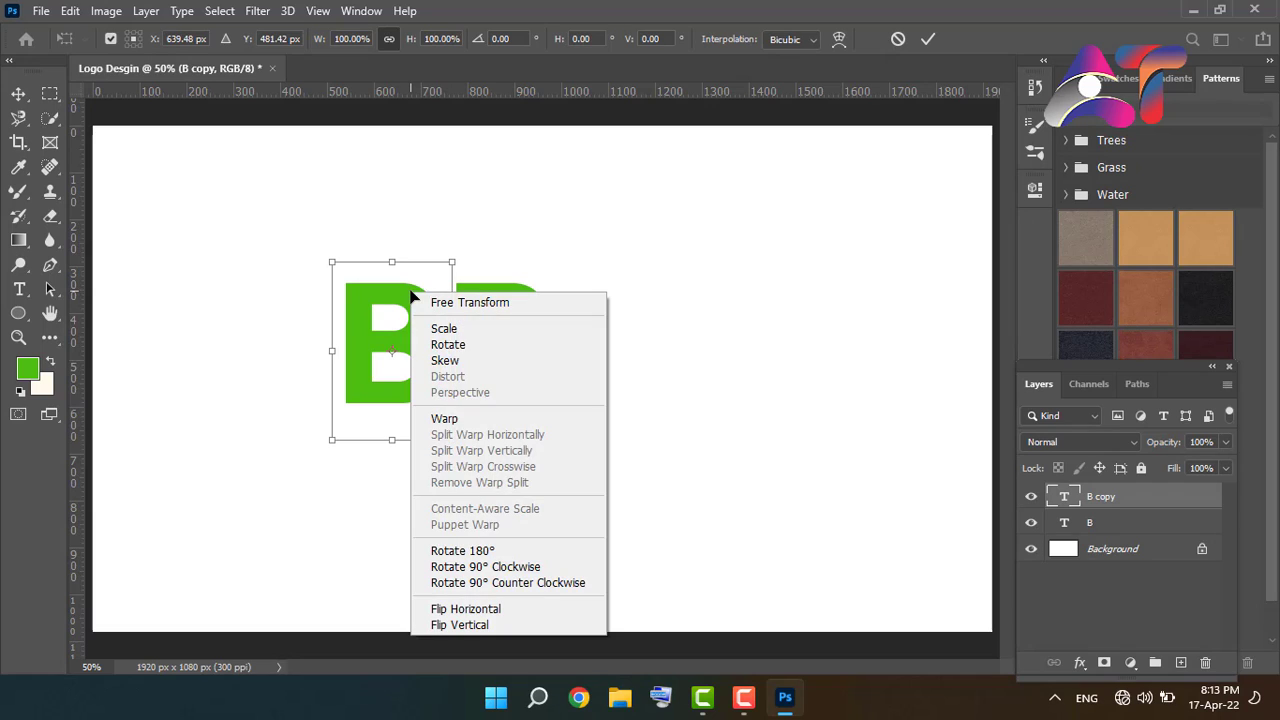
pyautogui.click(460, 609)
pyautogui.press('Return')
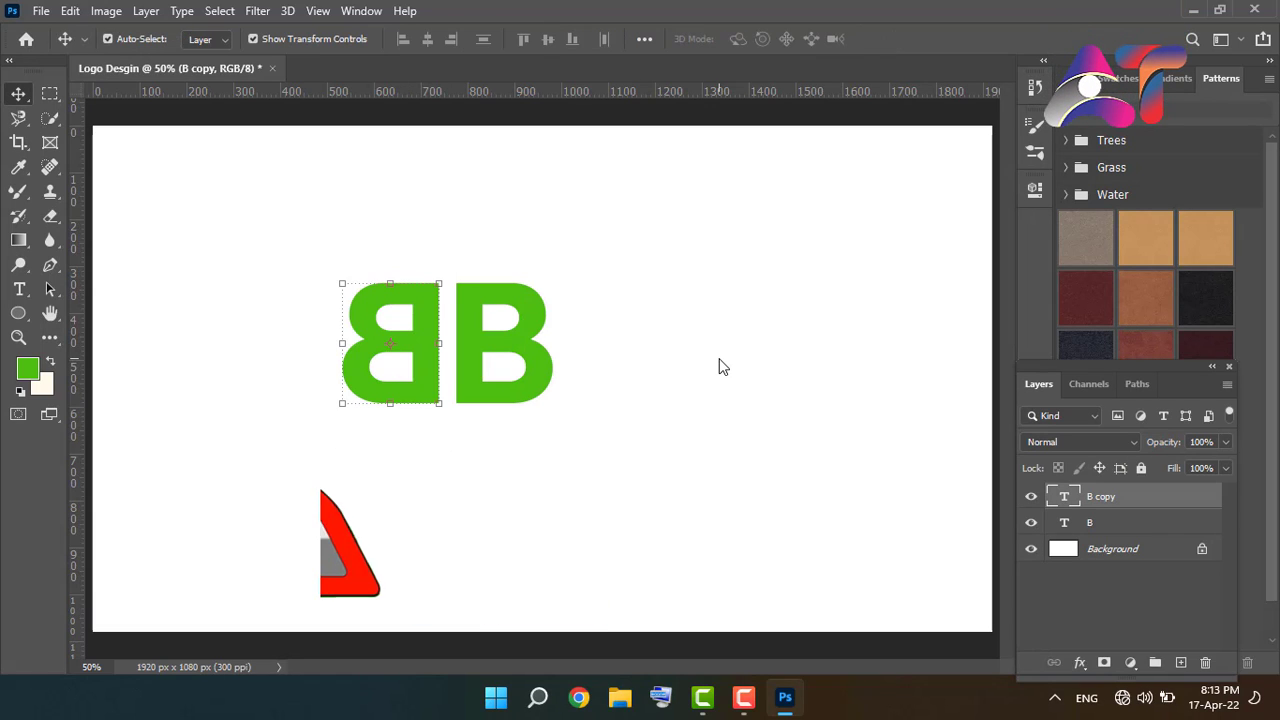
pyautogui.click(720, 366)
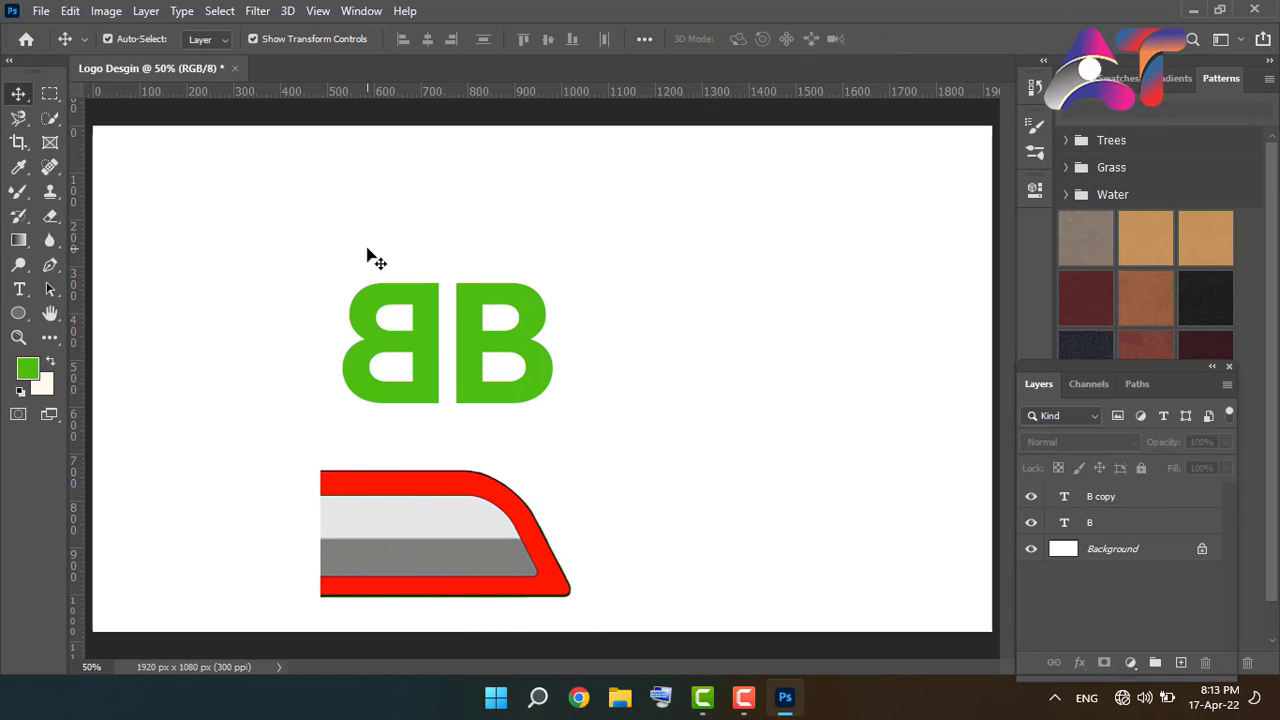
# Draw an orange circle about 644 px in diameter with the Ellipse tool, centred between the two letters.
pyautogui.click(18, 313)
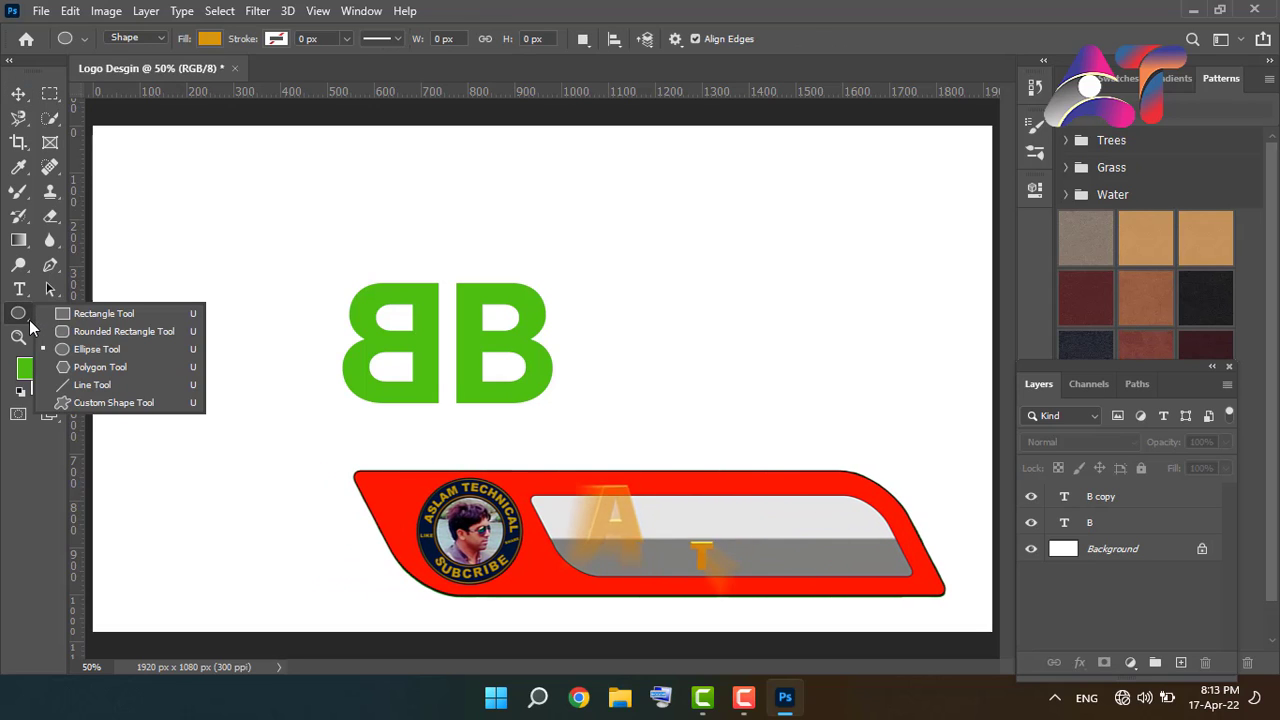
pyautogui.click(91, 347)
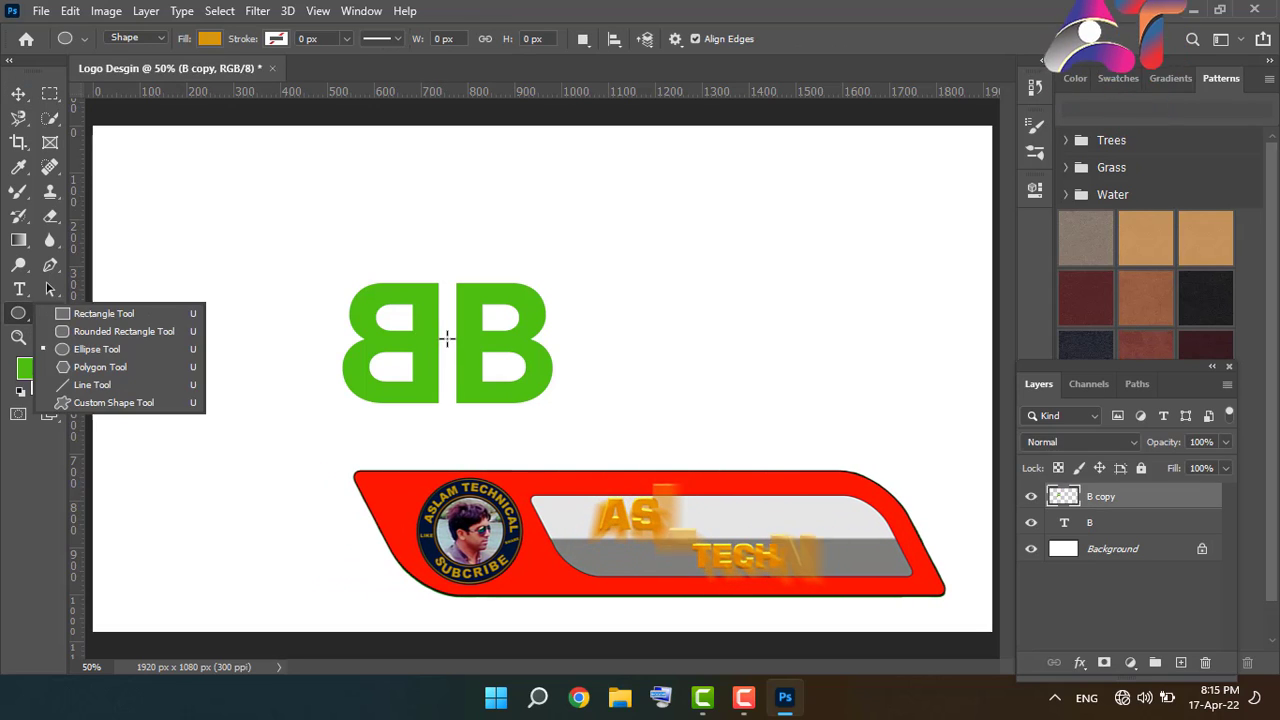
pyautogui.moveTo(446, 338); pyautogui.dragTo(597, 488)
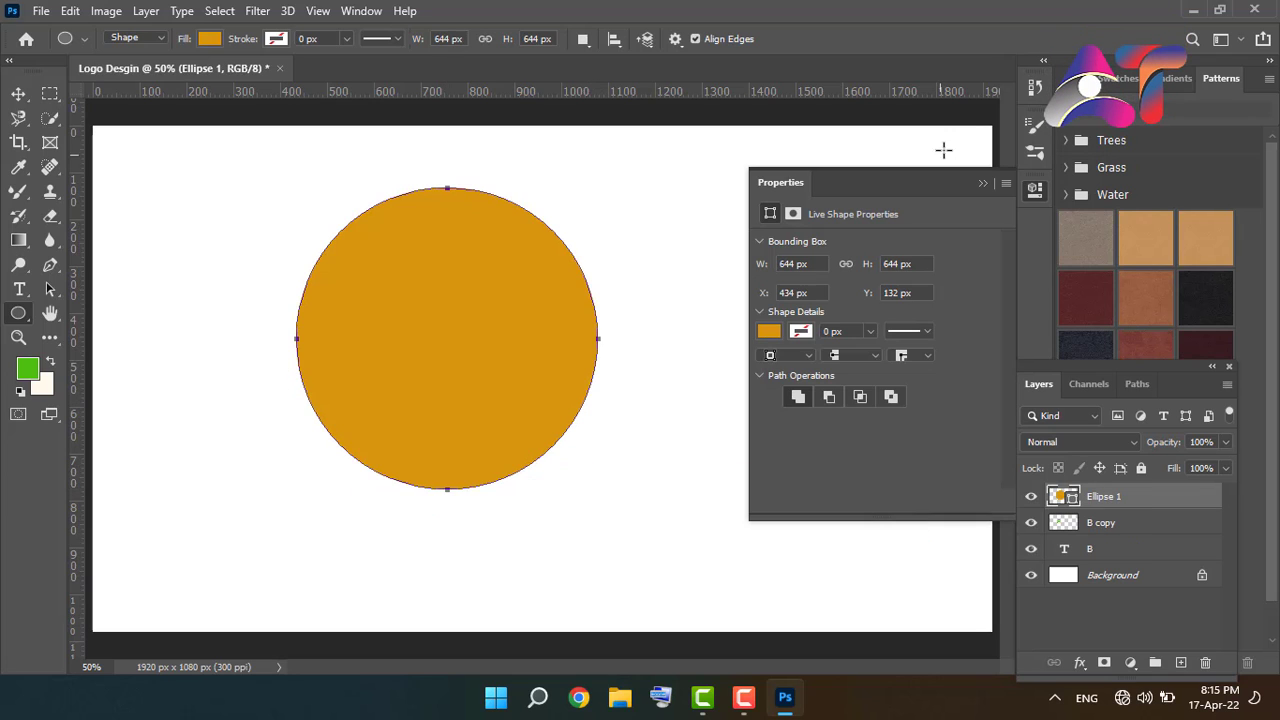
pyautogui.click(982, 183)
# Duplicate the orange circle and fill the copy with dark green 196c06.
pyautogui.moveTo(1122, 498); pyautogui.dragTo(1183, 663)
pyautogui.doubleClick(1074, 503)
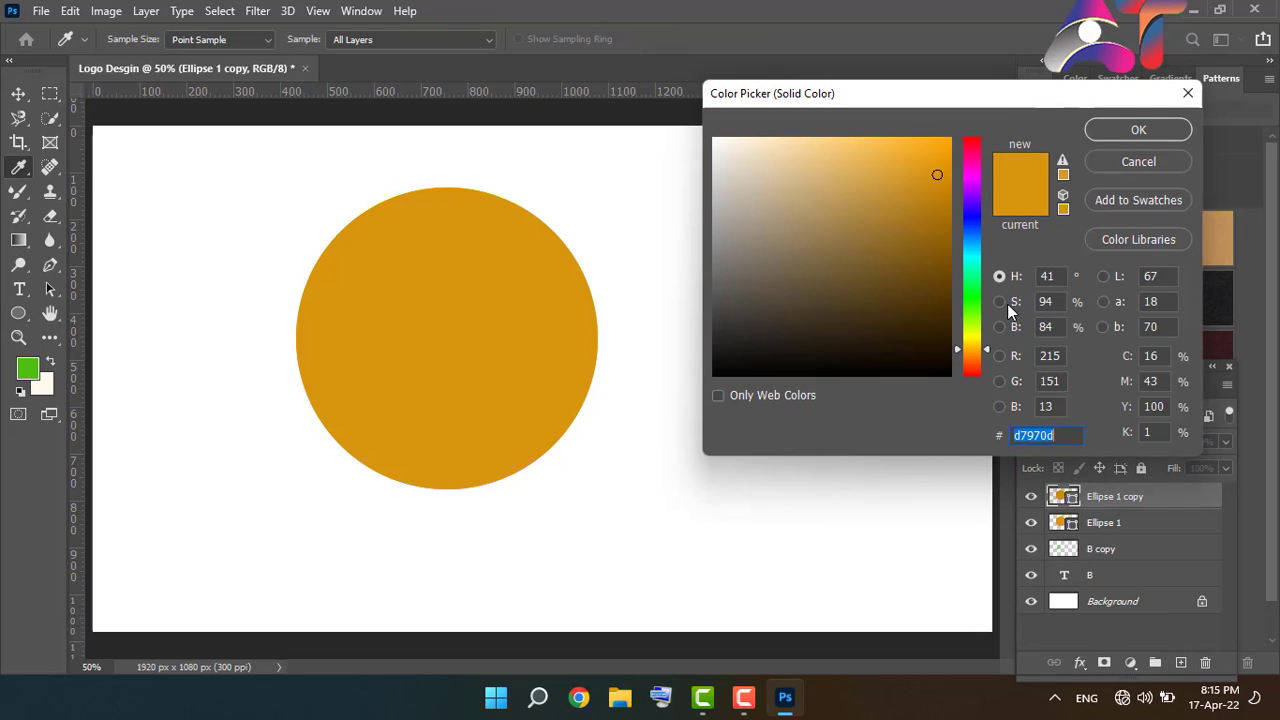
pyautogui.click(974, 304)
pyautogui.click(940, 275)
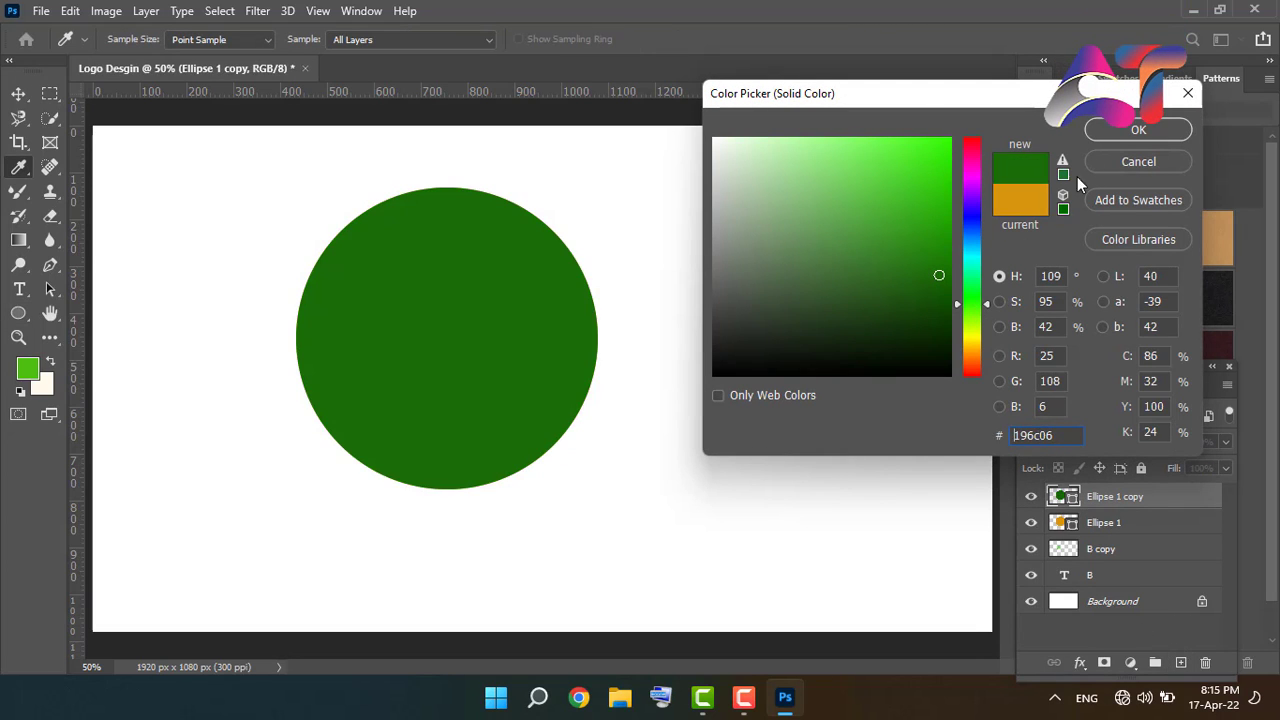
pyautogui.click(1120, 129)
# Scale the green circle down to about 89% and keep it concentric with the orange circle.
pyautogui.click(20, 97)
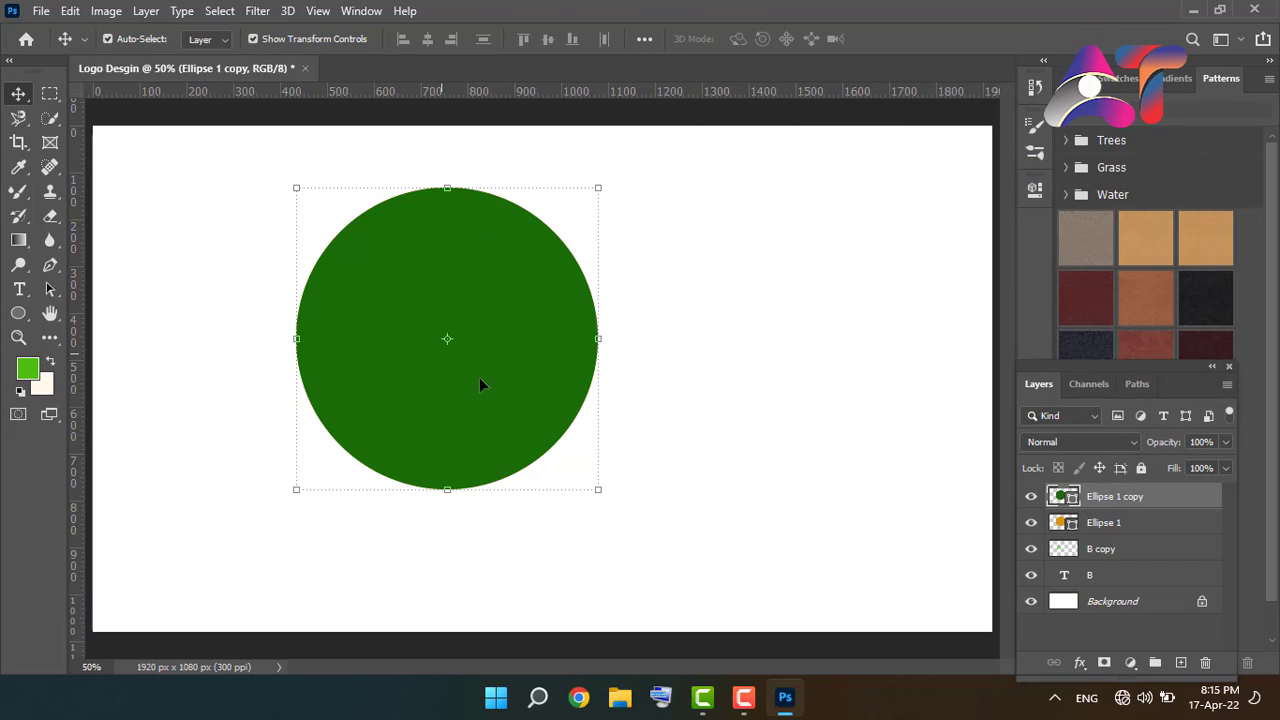
pyautogui.moveTo(595, 493); pyautogui.dragTo(562, 460)
pyautogui.moveTo(468, 380); pyautogui.dragTo(482, 388)
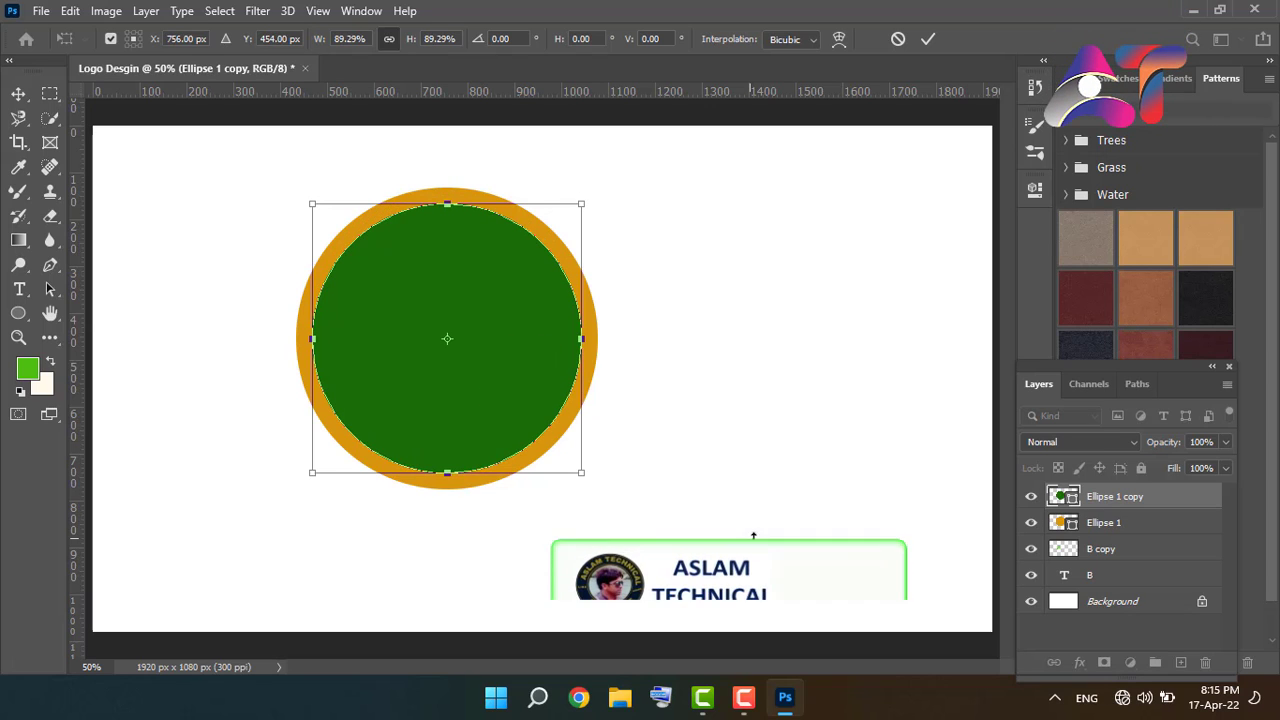
pyautogui.press('Return')
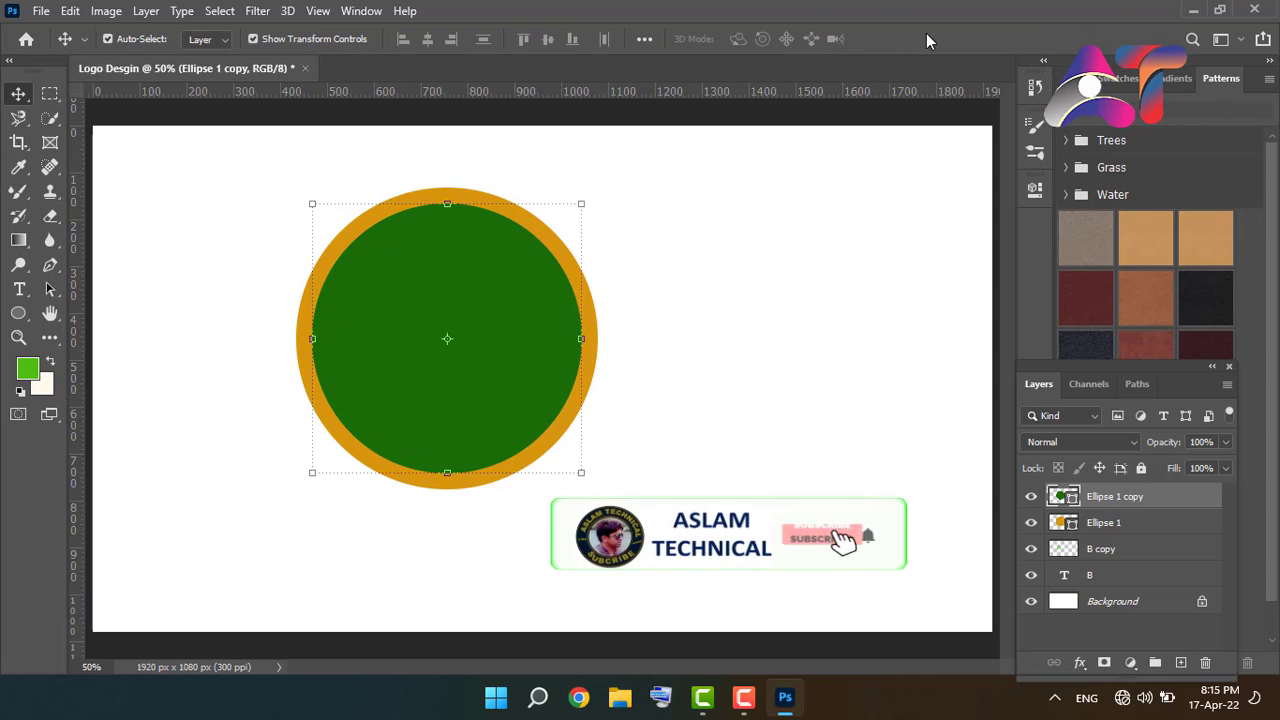
# Lower the opacity of the green circle to 23%.
pyautogui.click(515, 318)
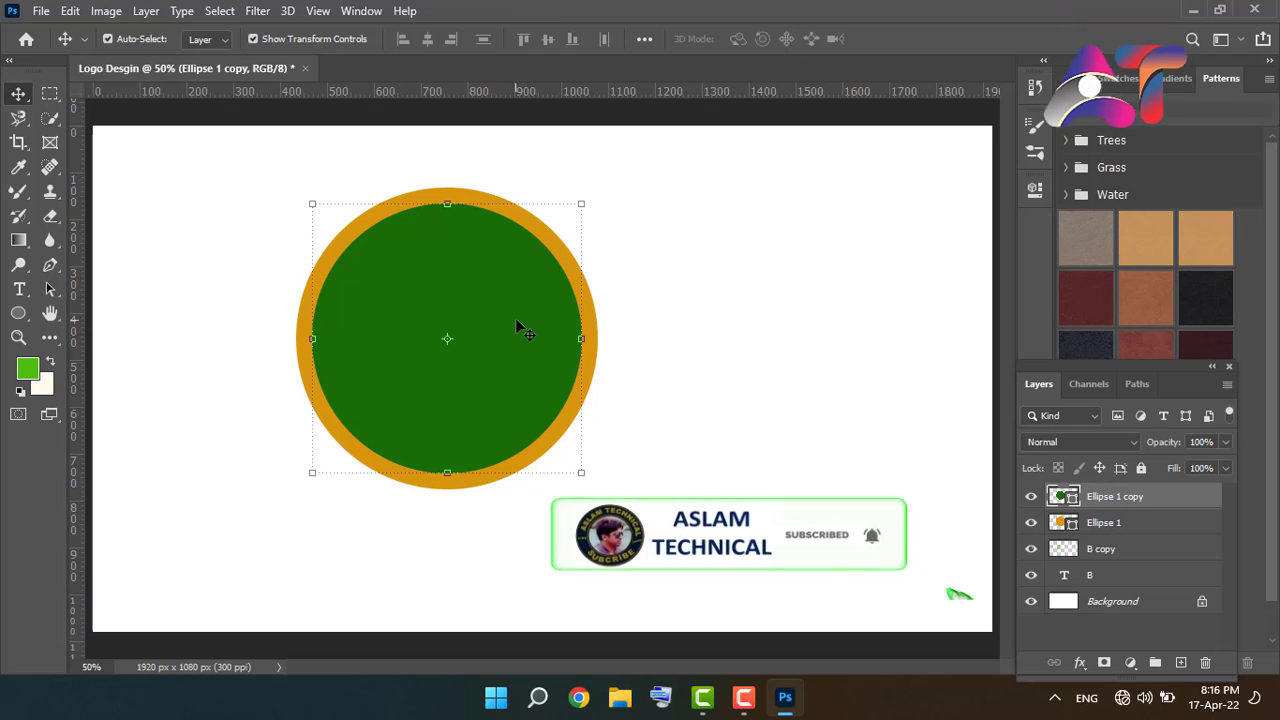
pyautogui.click(1225, 443)
pyautogui.moveTo(1195, 465); pyautogui.dragTo(1157, 464)
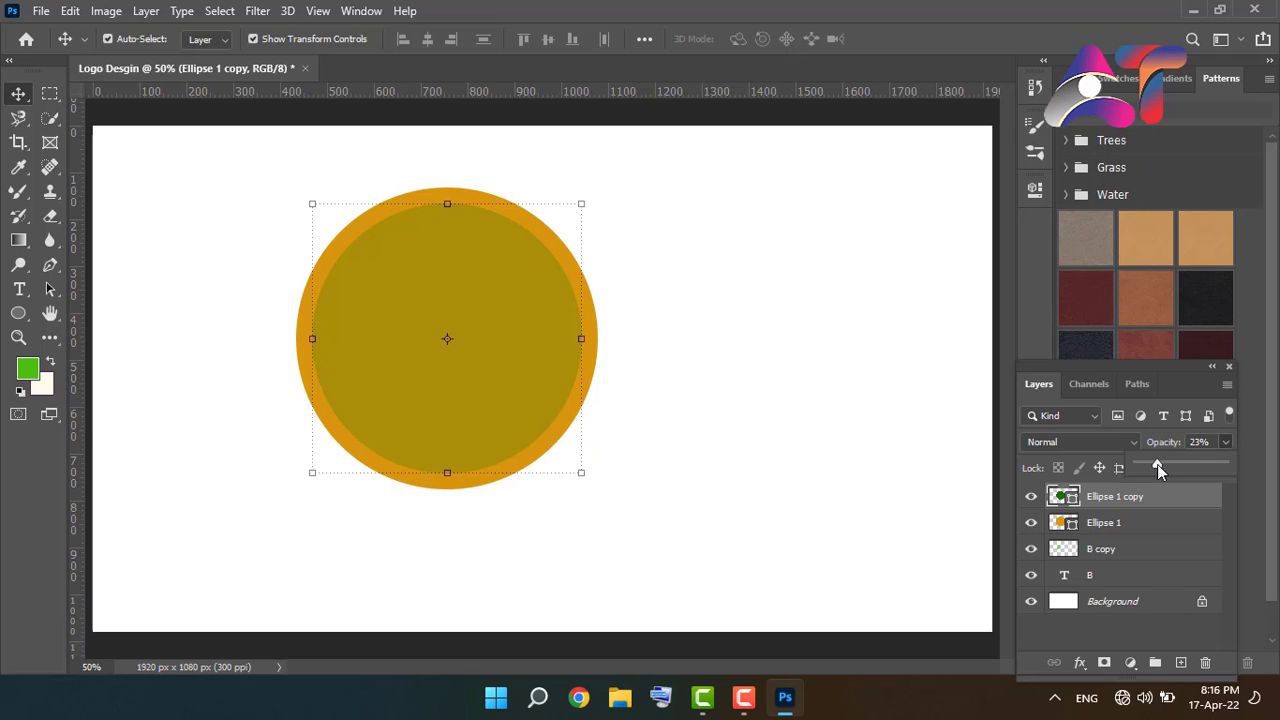
# Lower the opacity of the orange circle to 37% and keep its layer selected.
pyautogui.click(1120, 522)
pyautogui.click(1223, 442)
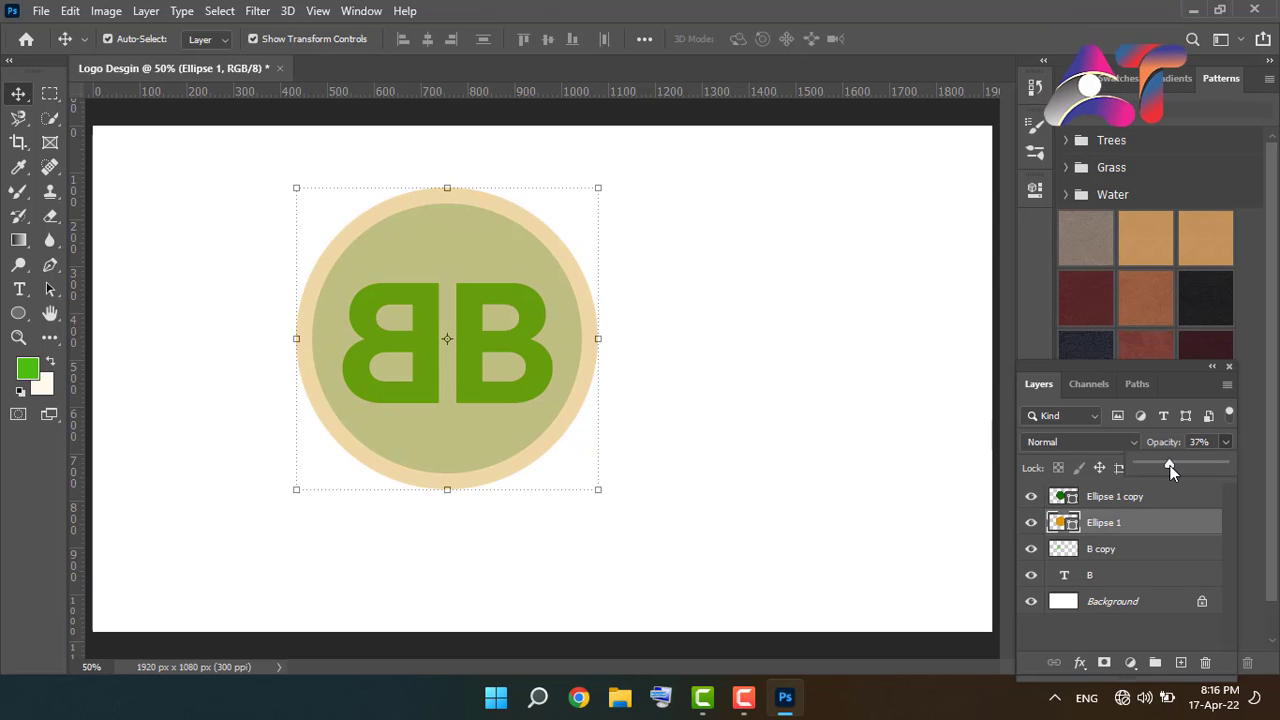
pyautogui.click(920, 365)
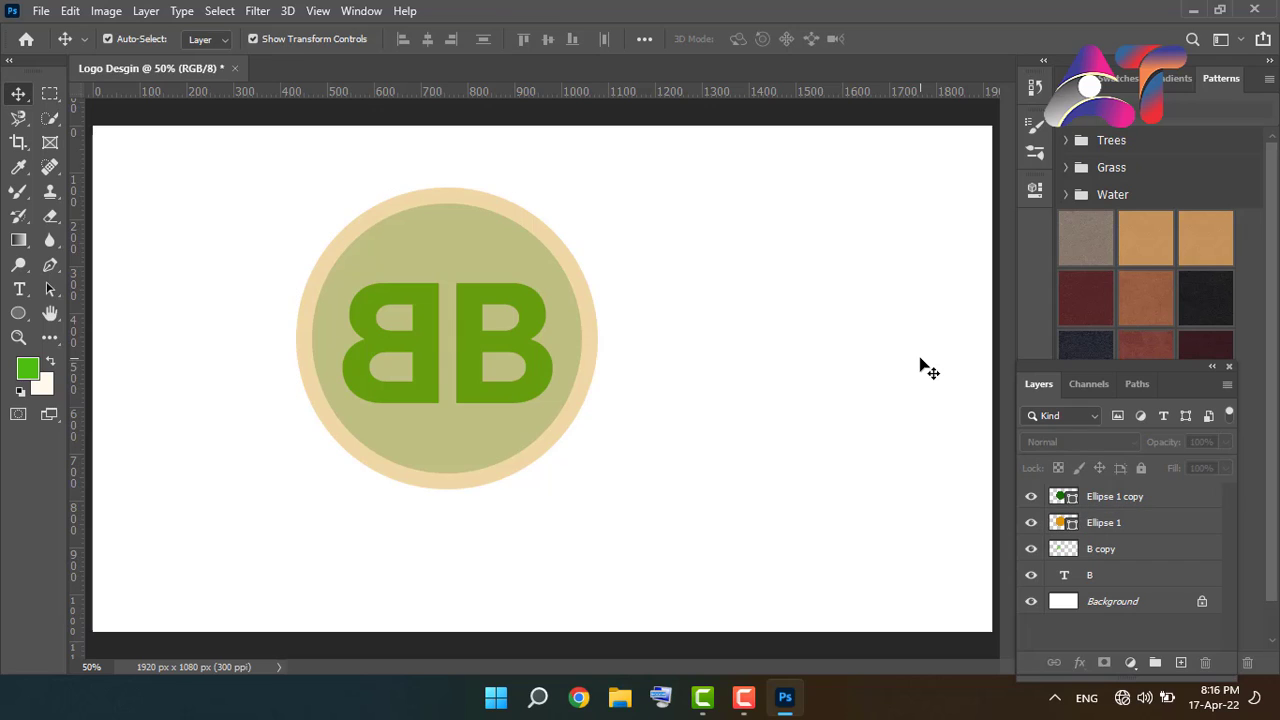
pyautogui.click(1100, 523)
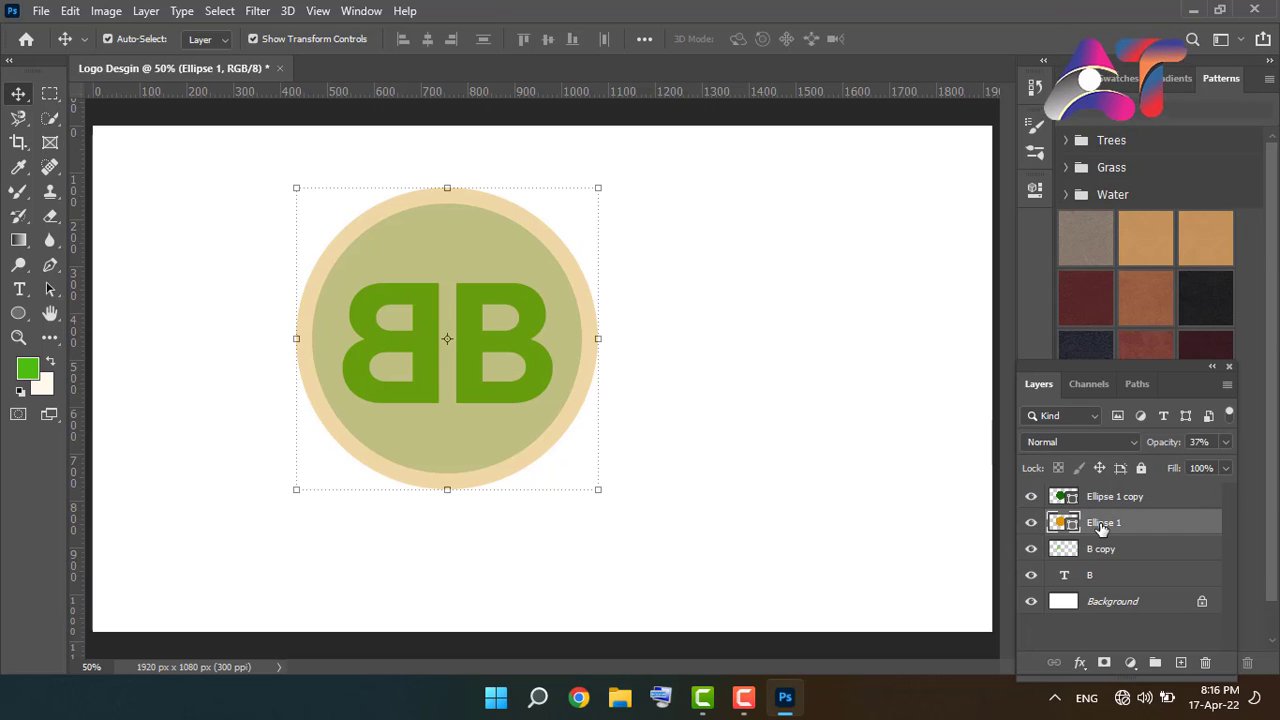
# Load the green circle's outline as a selection and try to delete that area from the orange and green circle layers.
pyautogui.keyDown('ctrl'); pyautogui.click(1066, 502); pyautogui.keyUp('ctrl')
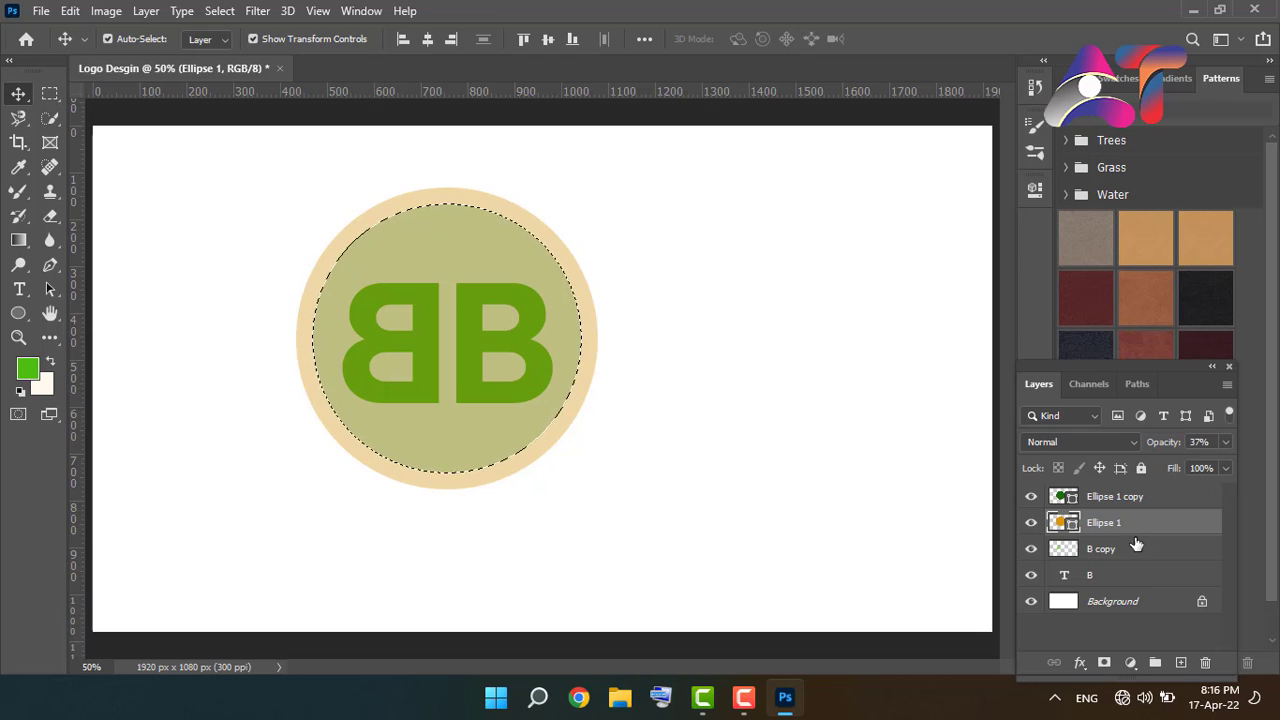
pyautogui.press('Delete')
pyautogui.click(625, 270)
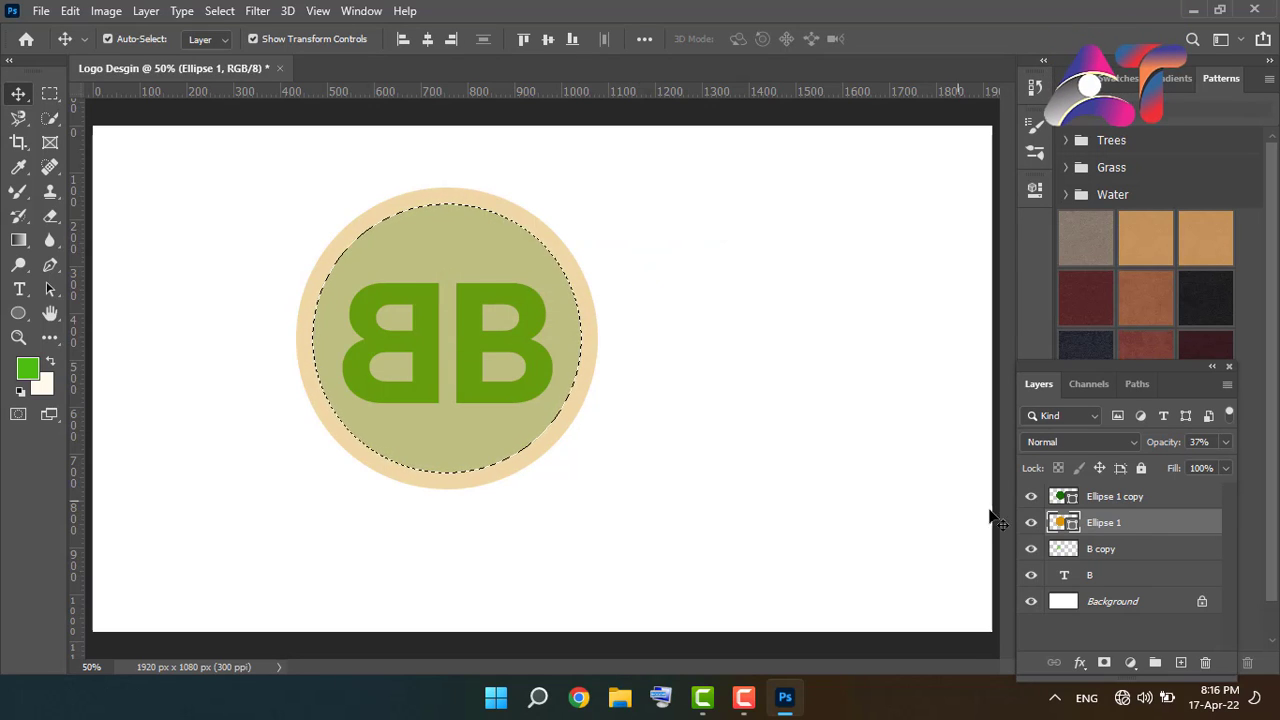
pyautogui.press('Delete')
pyautogui.press('Return')
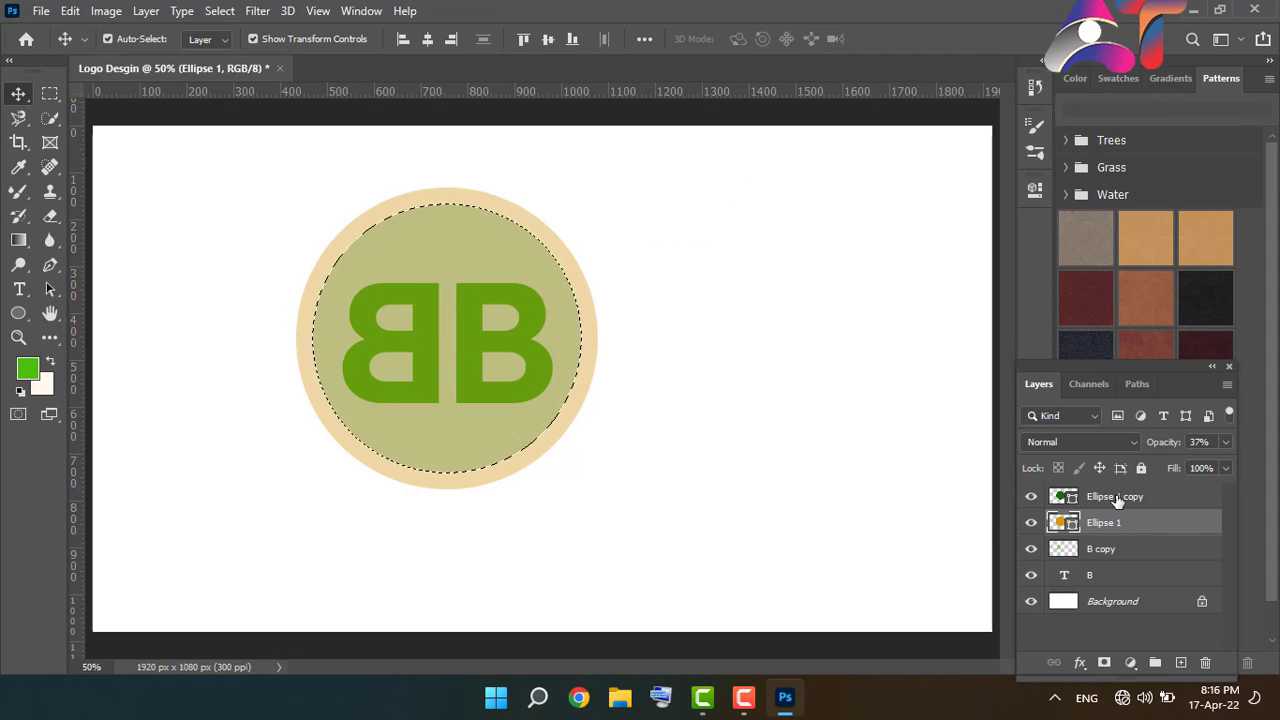
pyautogui.click(1117, 499)
pyautogui.press('Delete')
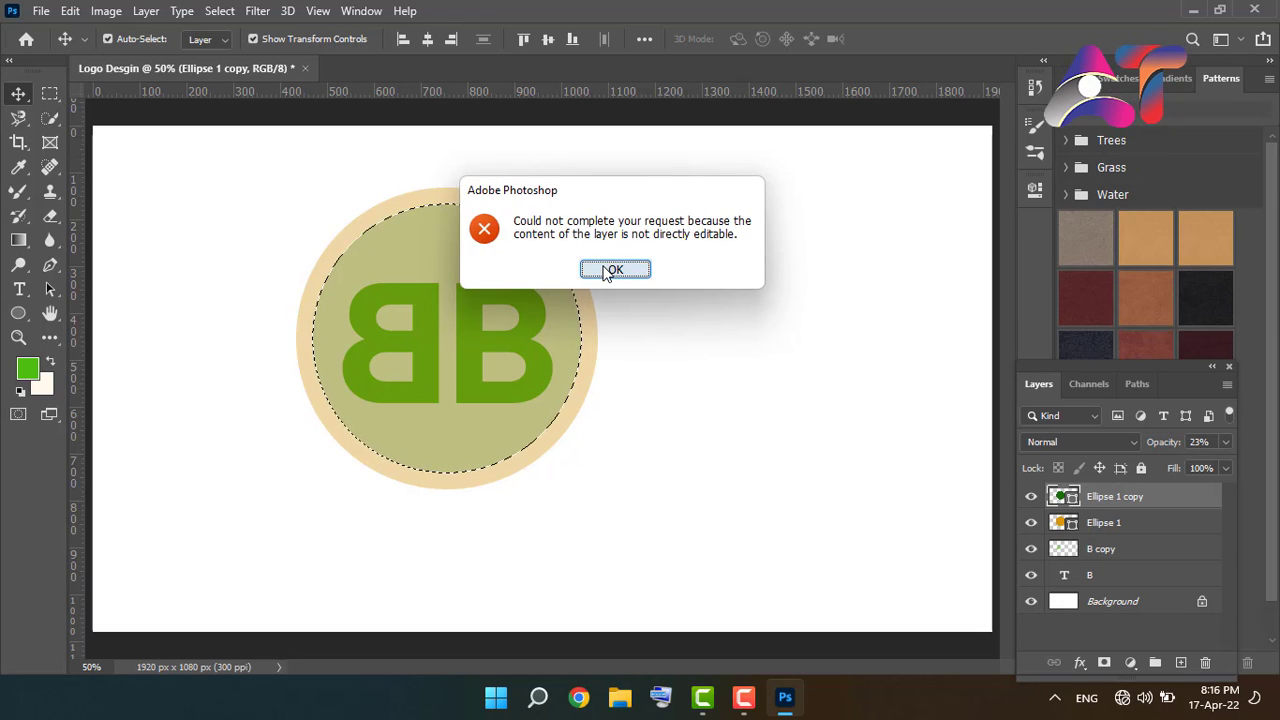
pyautogui.click(612, 270)
# Rasterize both circle layers, clear the selected inner area from each, and deselect.
pyautogui.rightClick(1104, 522)
pyautogui.click(938, 285)
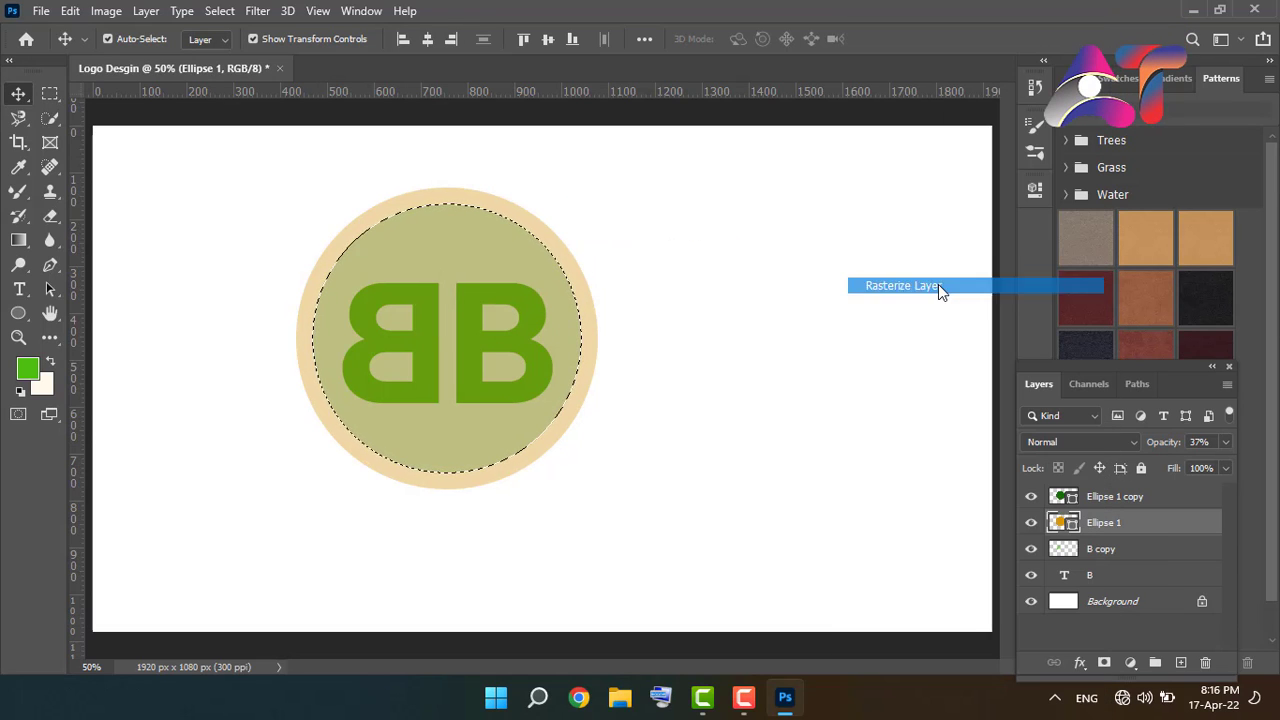
pyautogui.click(1115, 499)
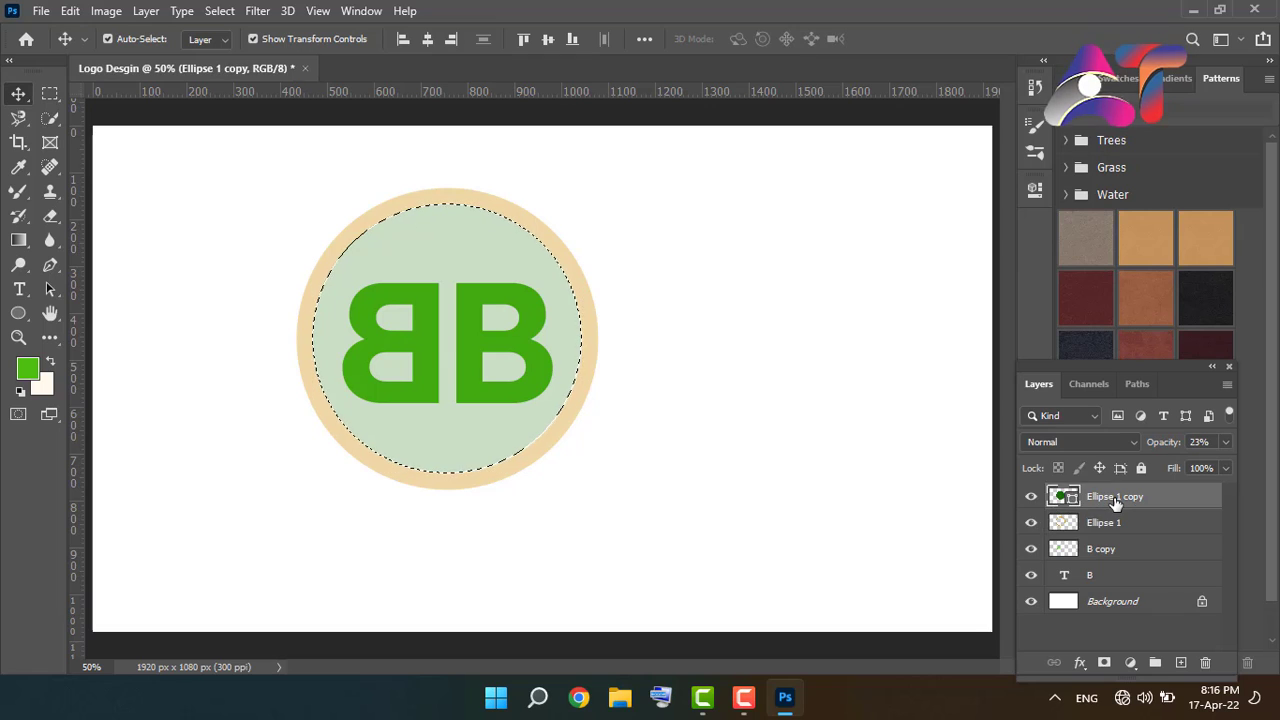
pyautogui.rightClick(1115, 500)
pyautogui.click(917, 286)
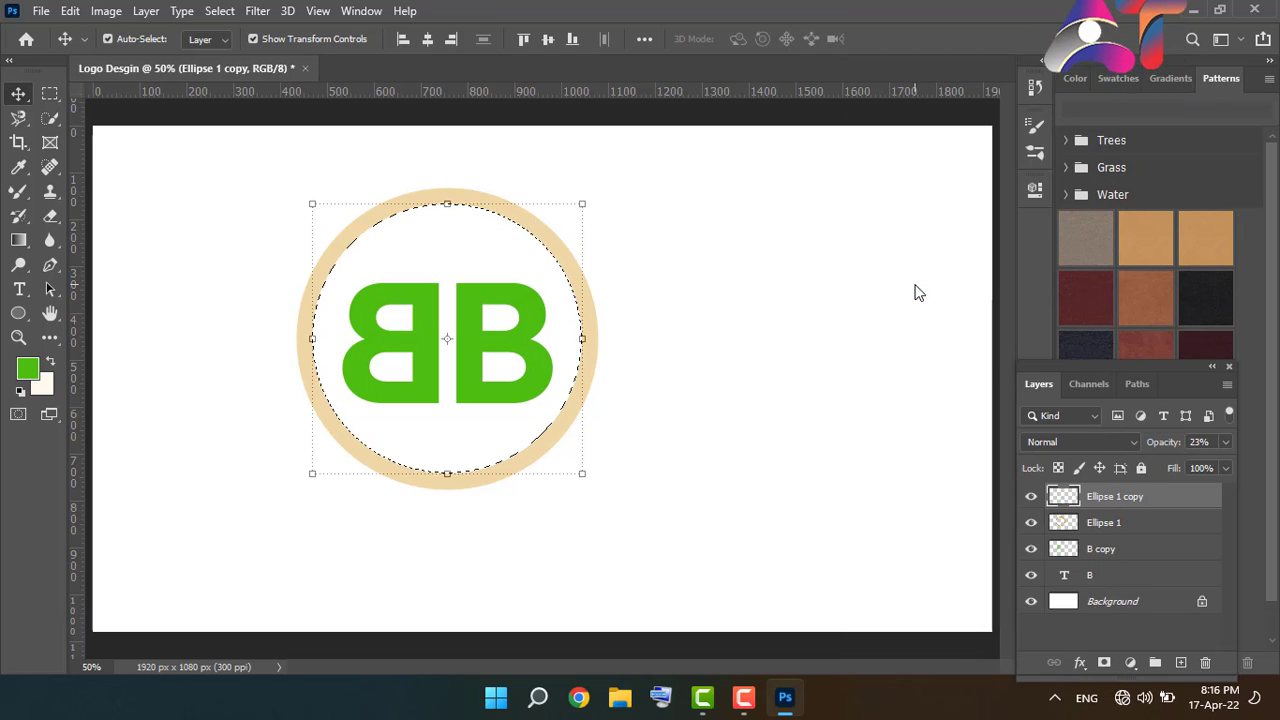
pyautogui.click(772, 314)
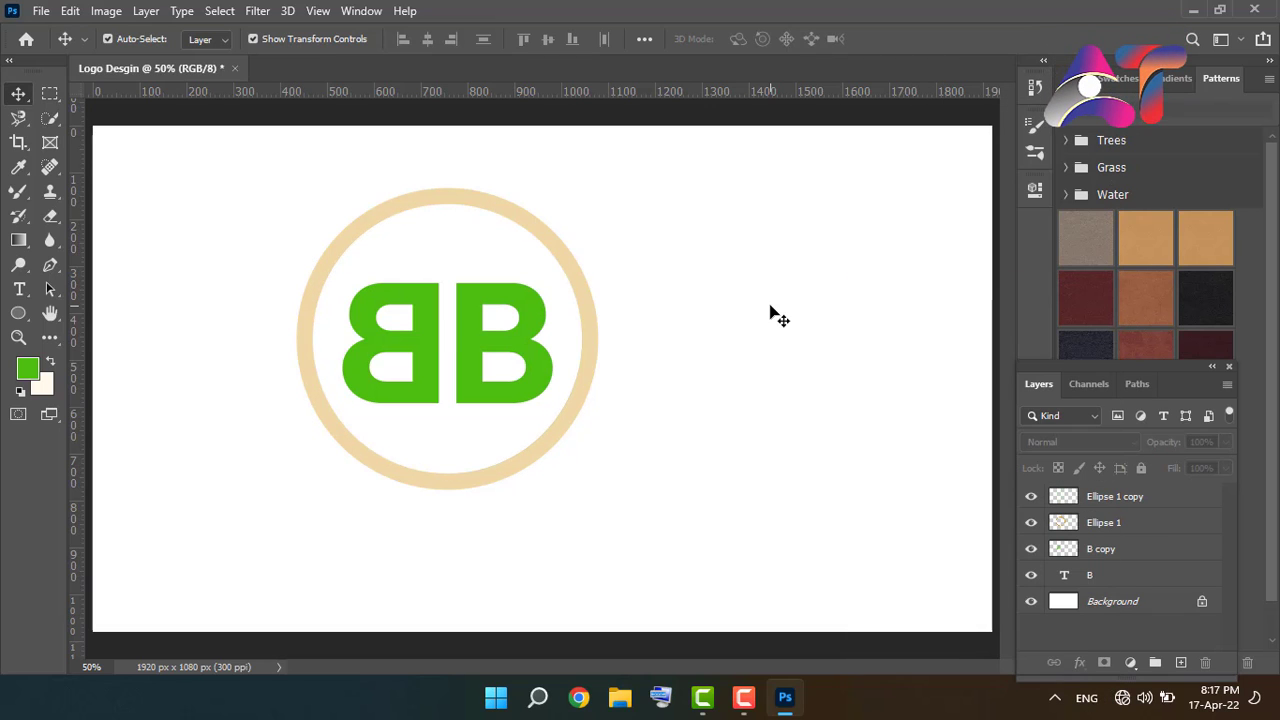
# Set the opacity of the Ellipse 1 copy and Ellipse 1 layers to 100%.
pyautogui.click(1098, 502)
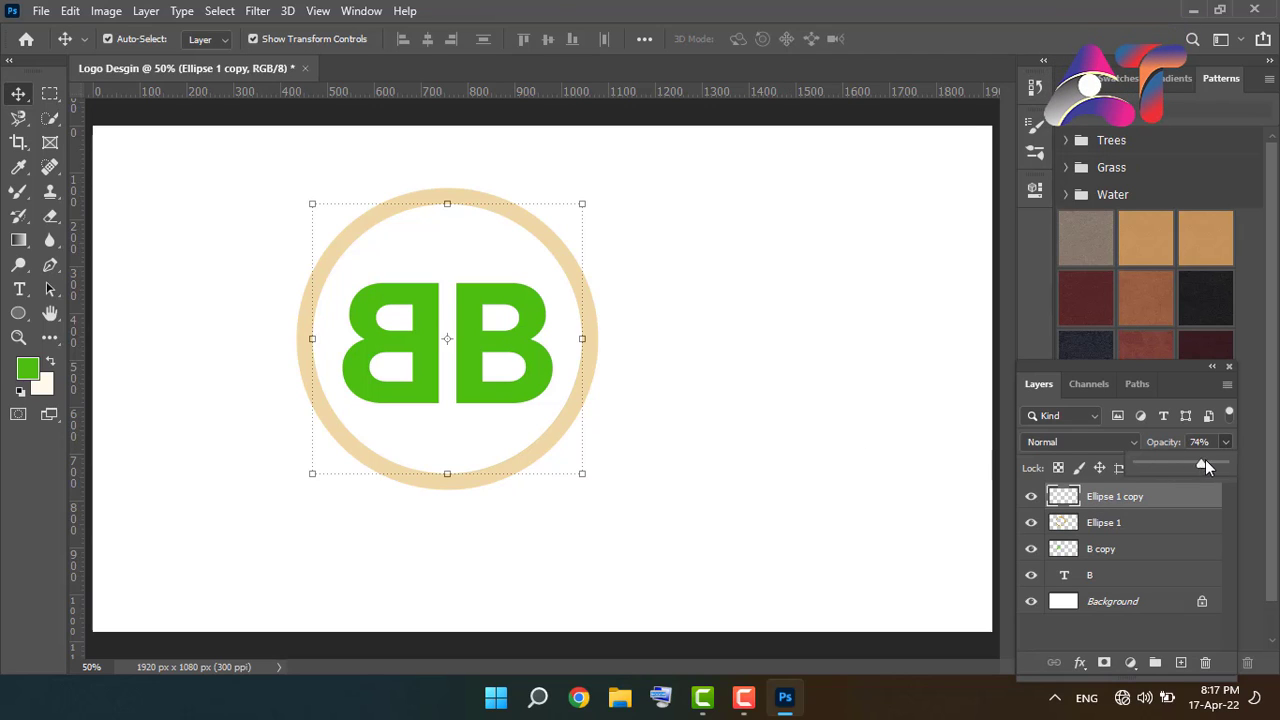
pyautogui.moveTo(1212, 468); pyautogui.dragTo(1230, 461)
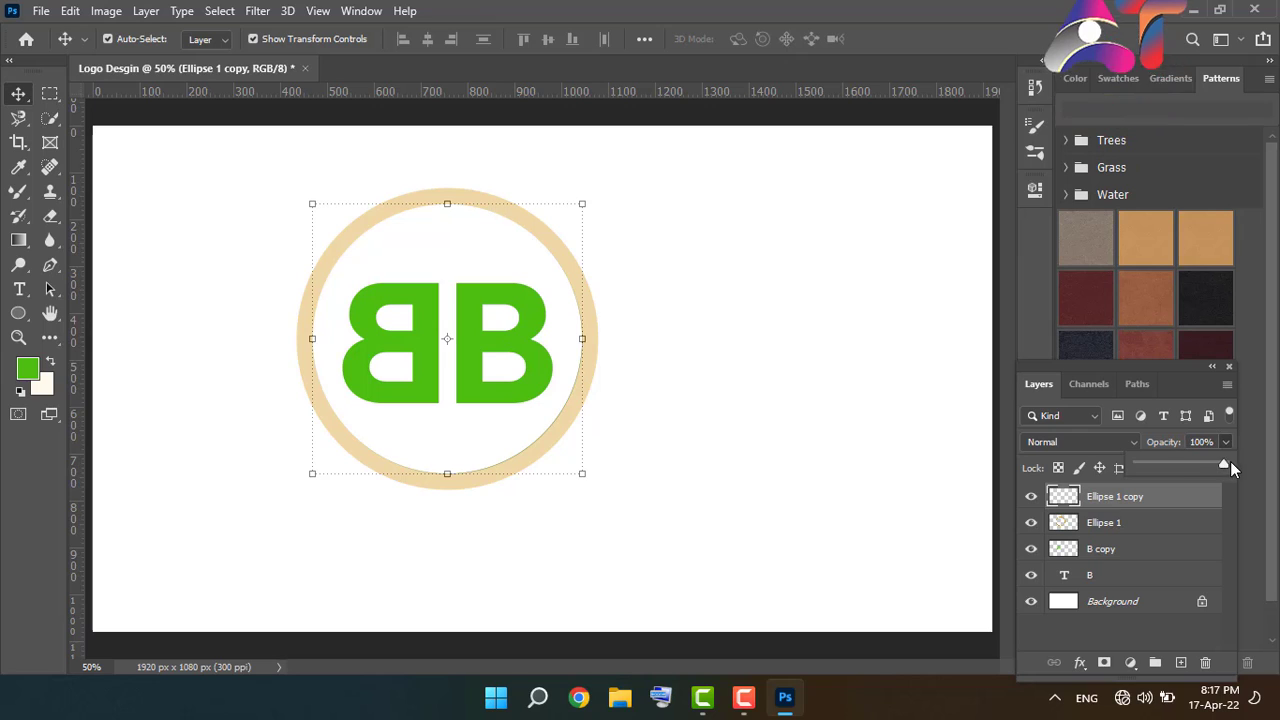
pyautogui.click(1134, 522)
pyautogui.click(1222, 447)
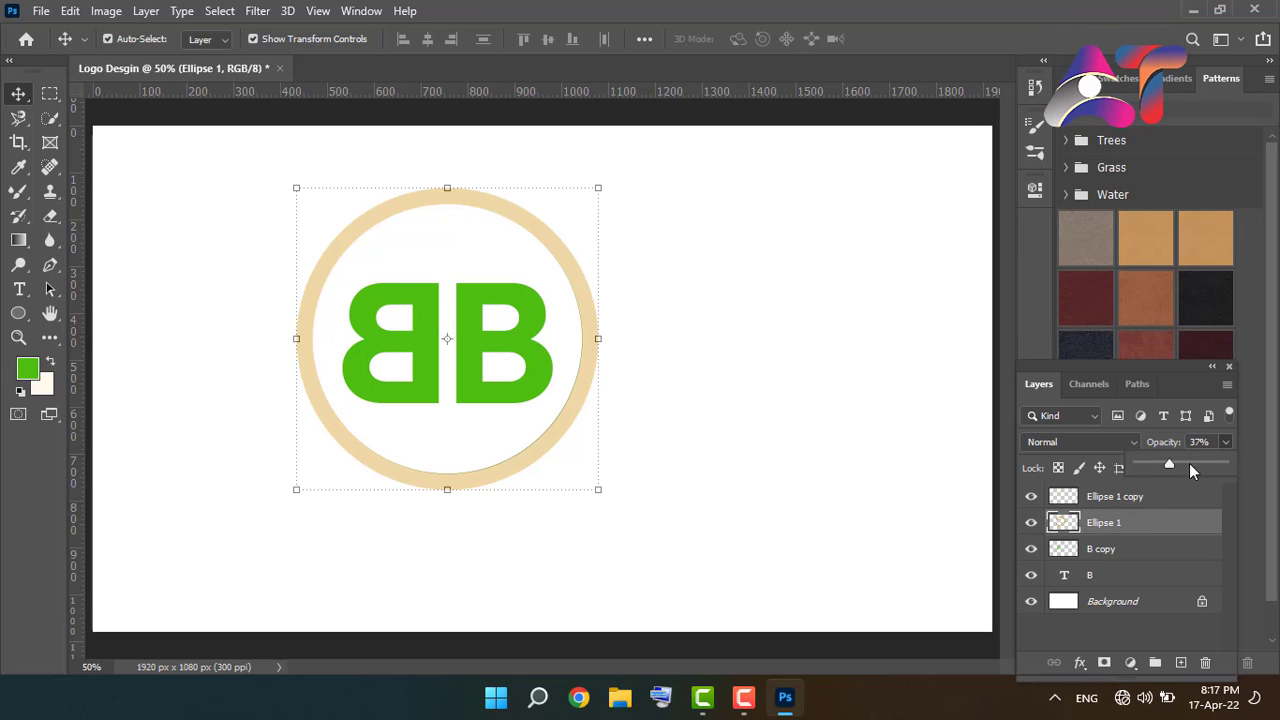
pyautogui.moveTo(1184, 460); pyautogui.dragTo(1223, 463)
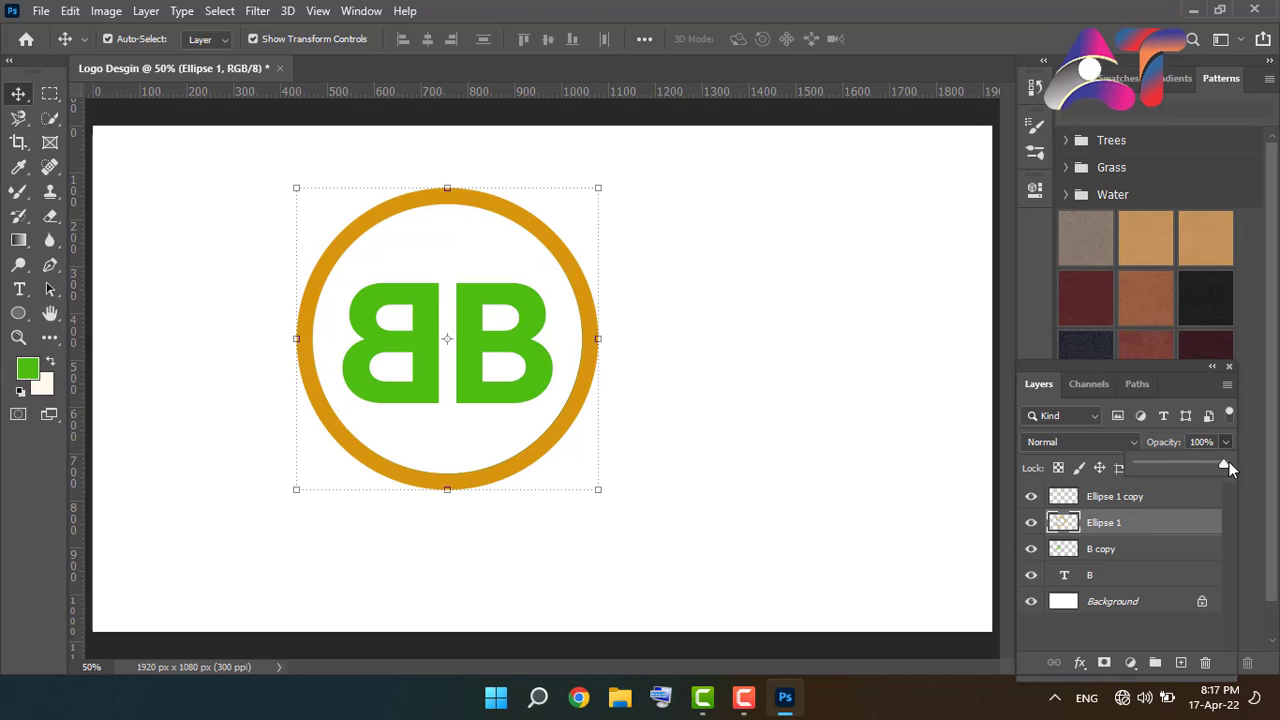
pyautogui.click(913, 421)
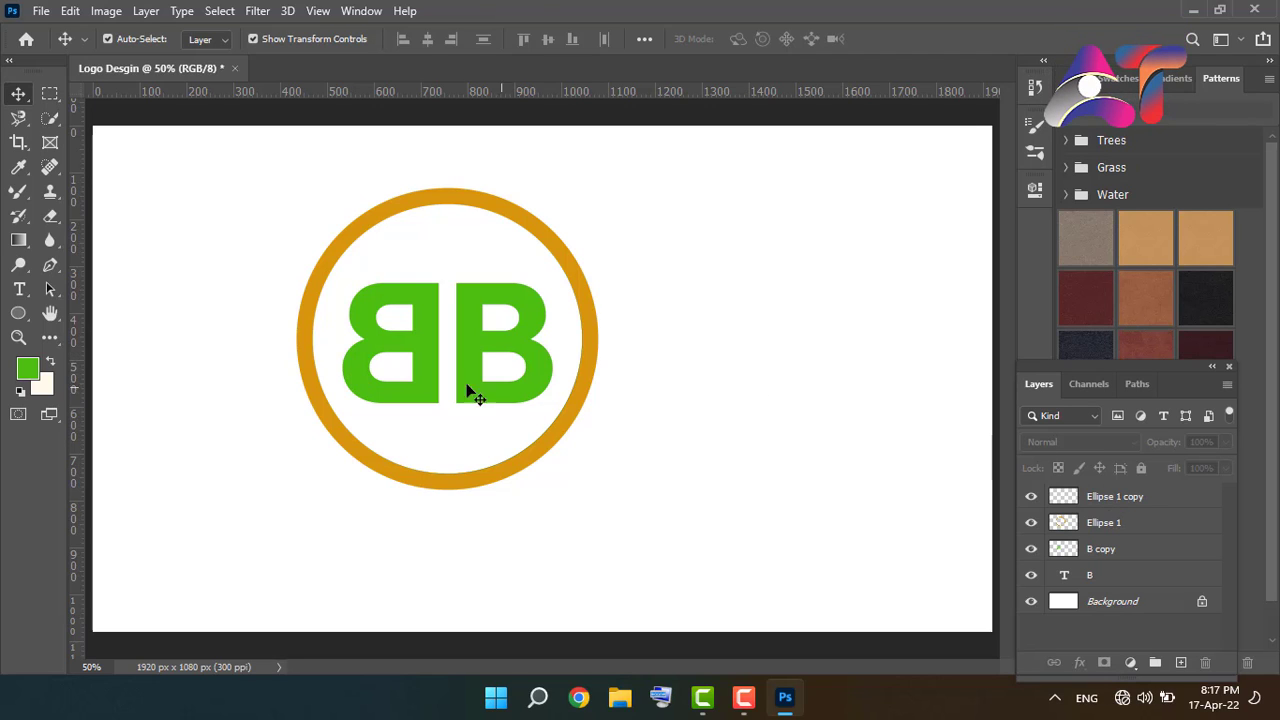
pyautogui.click(437, 386)
pyautogui.moveTo(340, 403); pyautogui.dragTo(368, 388)
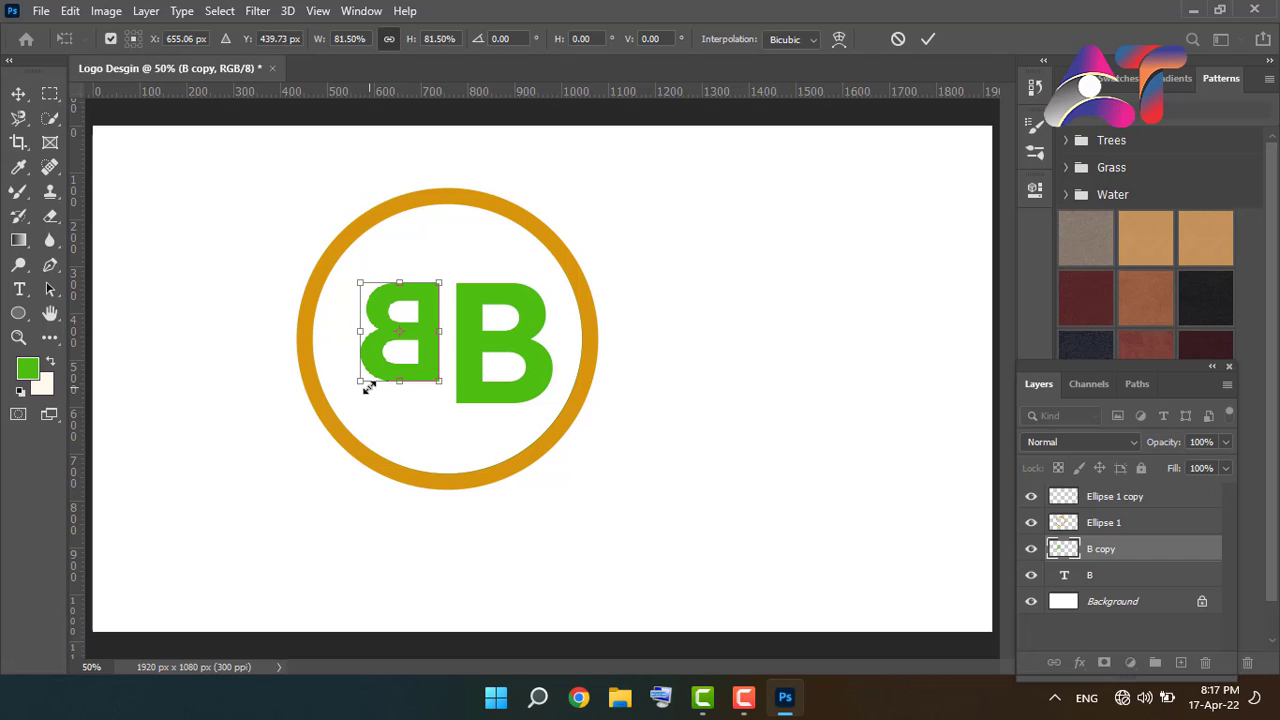
pyautogui.hotkey('ctrl', 'z')
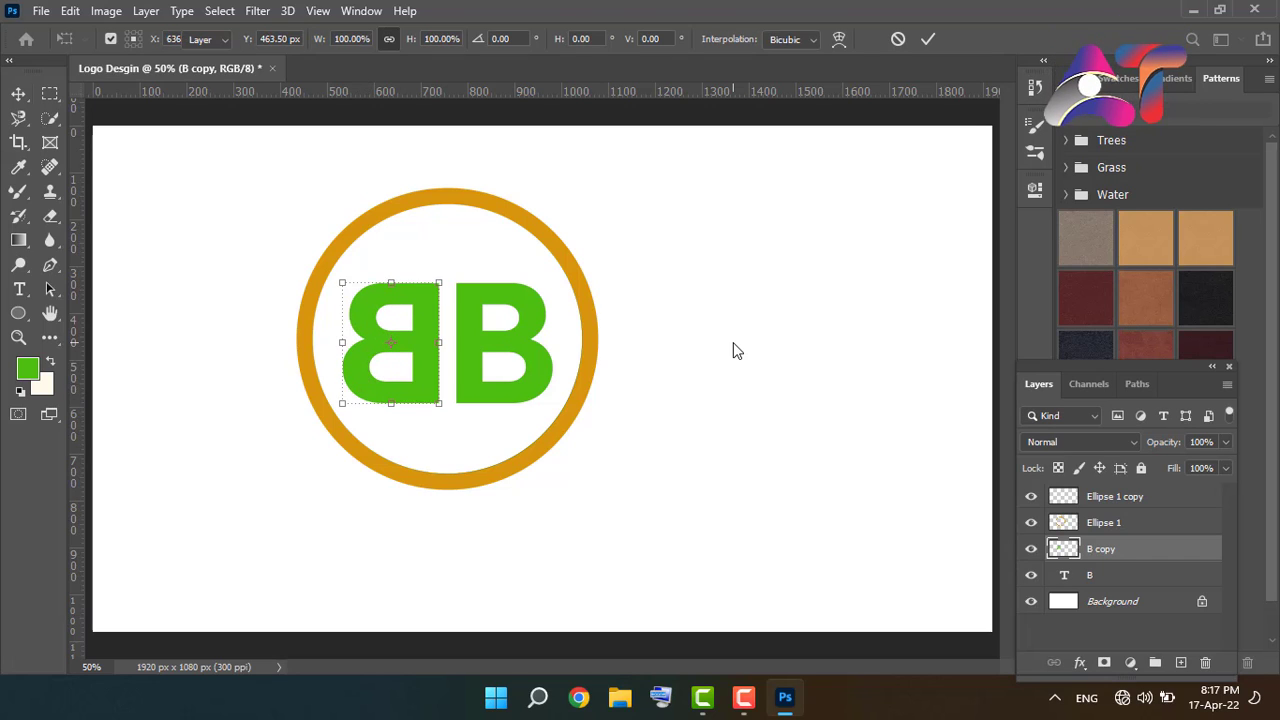
pyautogui.press('Return')
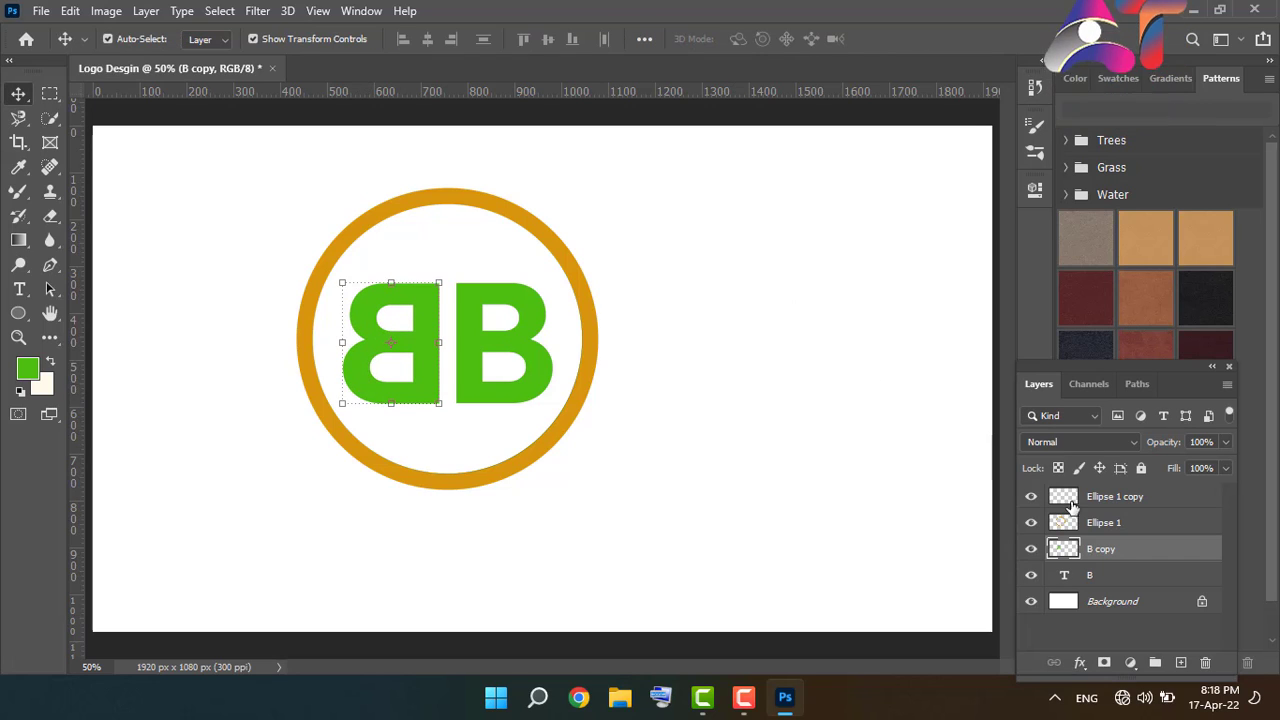
pyautogui.click(1100, 522)
pyautogui.click(855, 370)
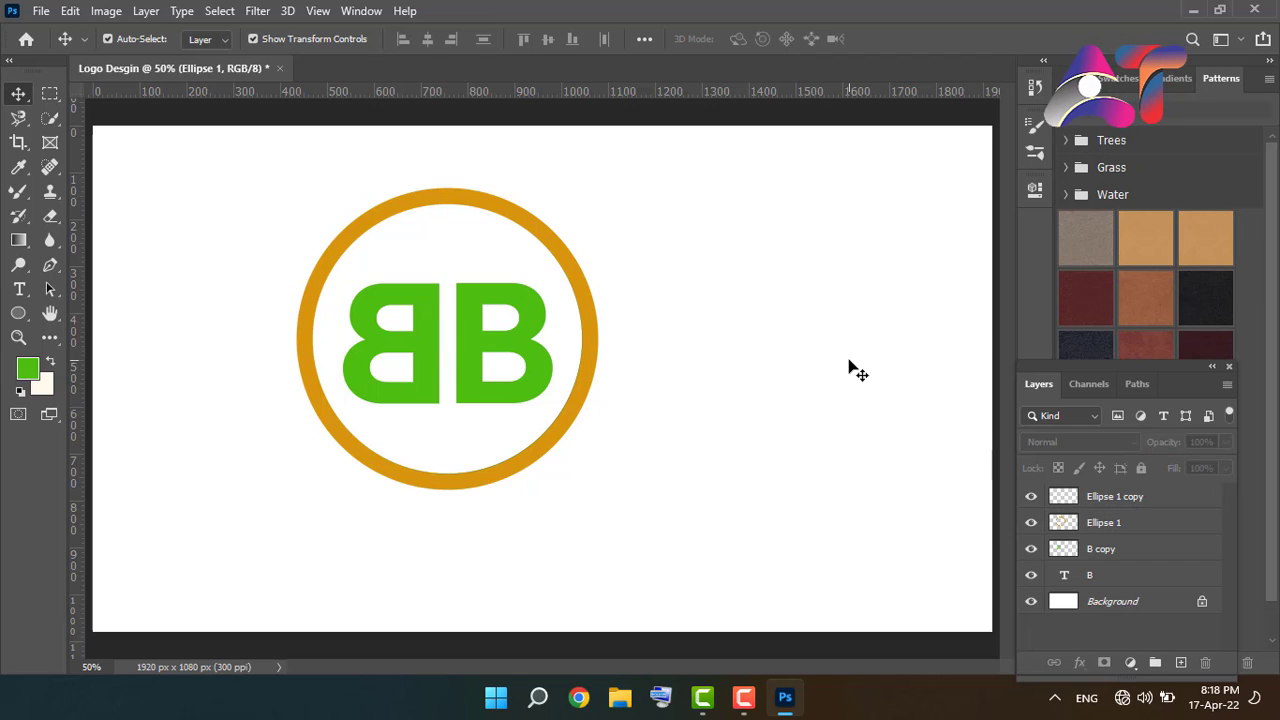
# Draw an orange rectangle about 34 px wide and 168 px high, from above the mirrored B down to its middle bar.
pyautogui.rightClick(18, 313)
pyautogui.click(80, 307)
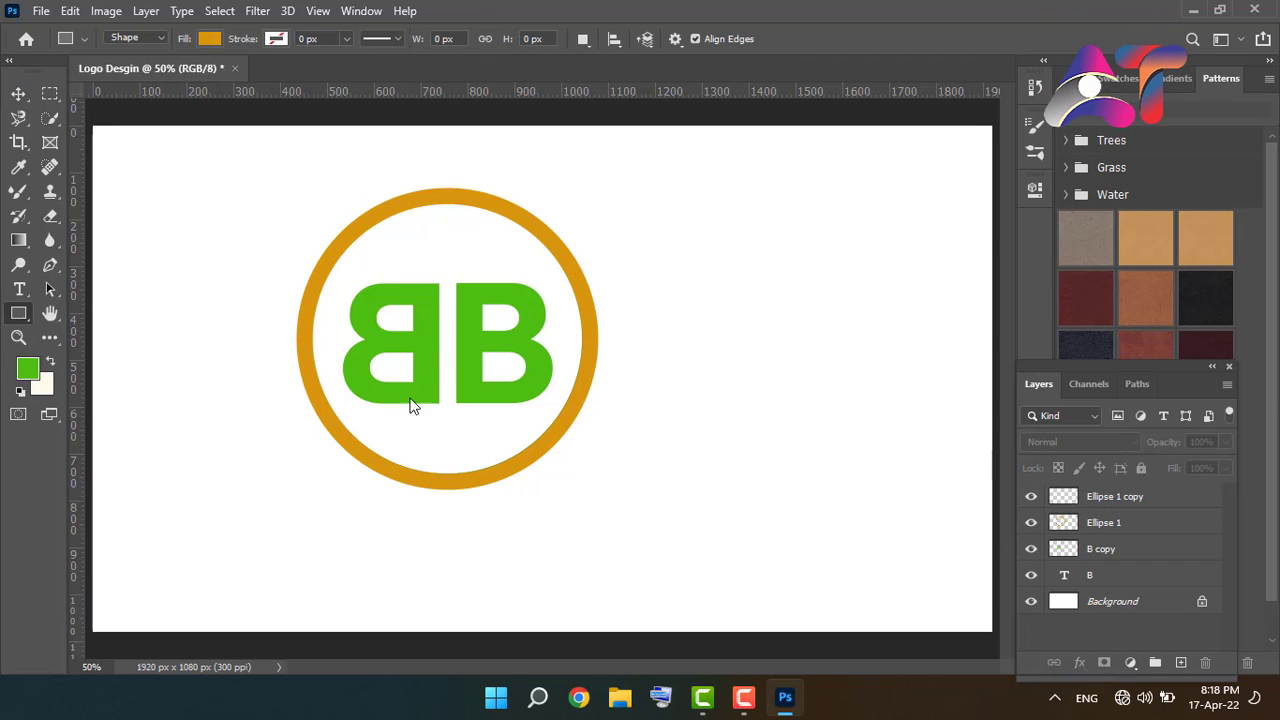
pyautogui.moveTo(437, 402); pyautogui.dragTo(414, 441)
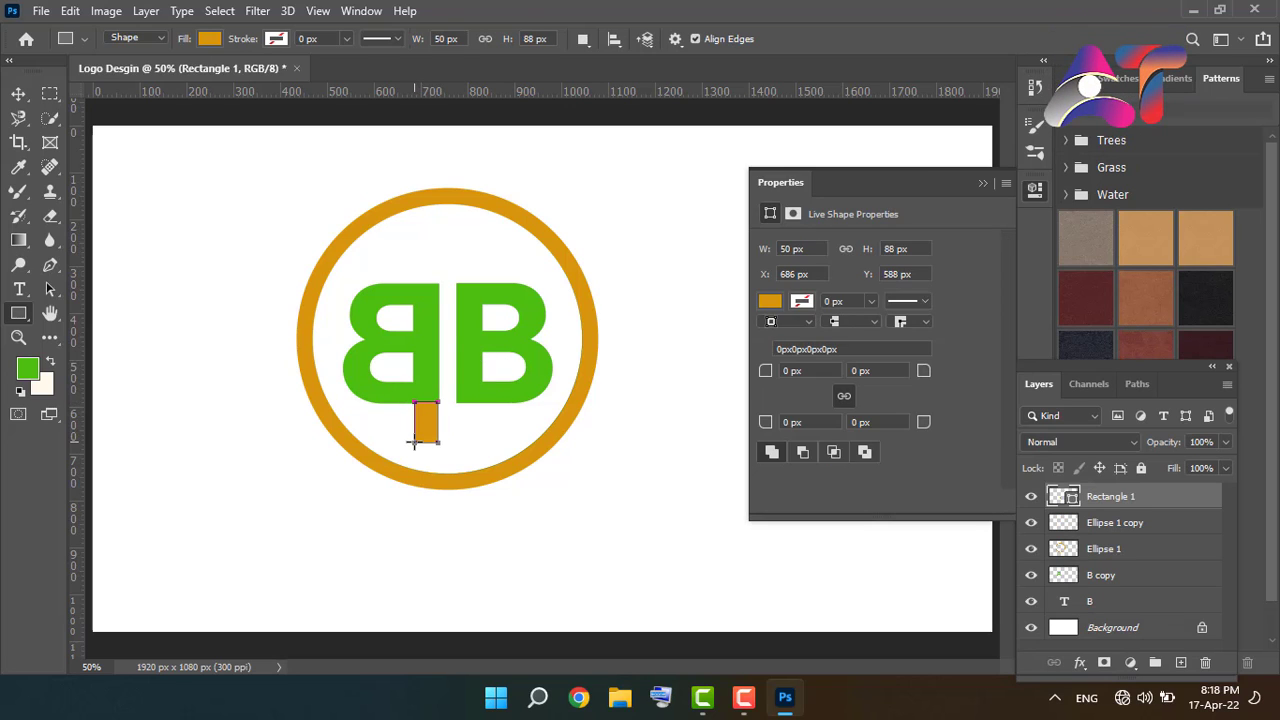
pyautogui.hotkey('ctrl', 'z')
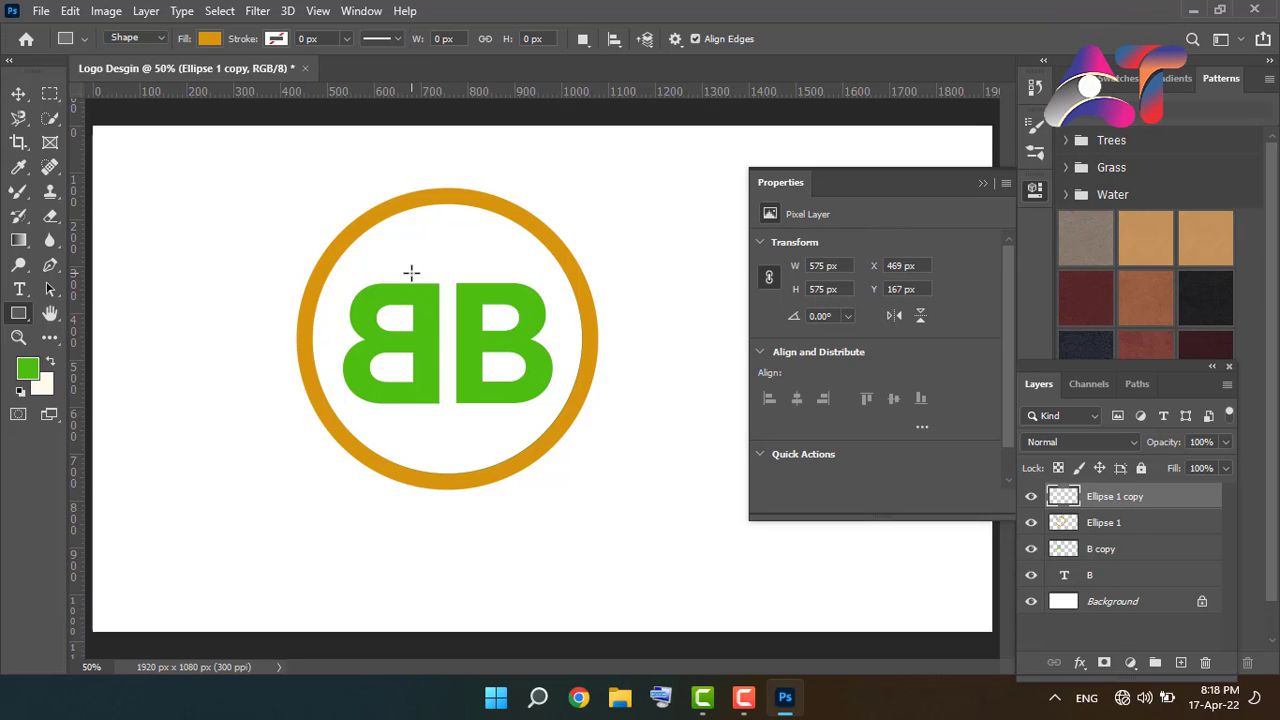
pyautogui.moveTo(412, 330); pyautogui.dragTo(400, 251)
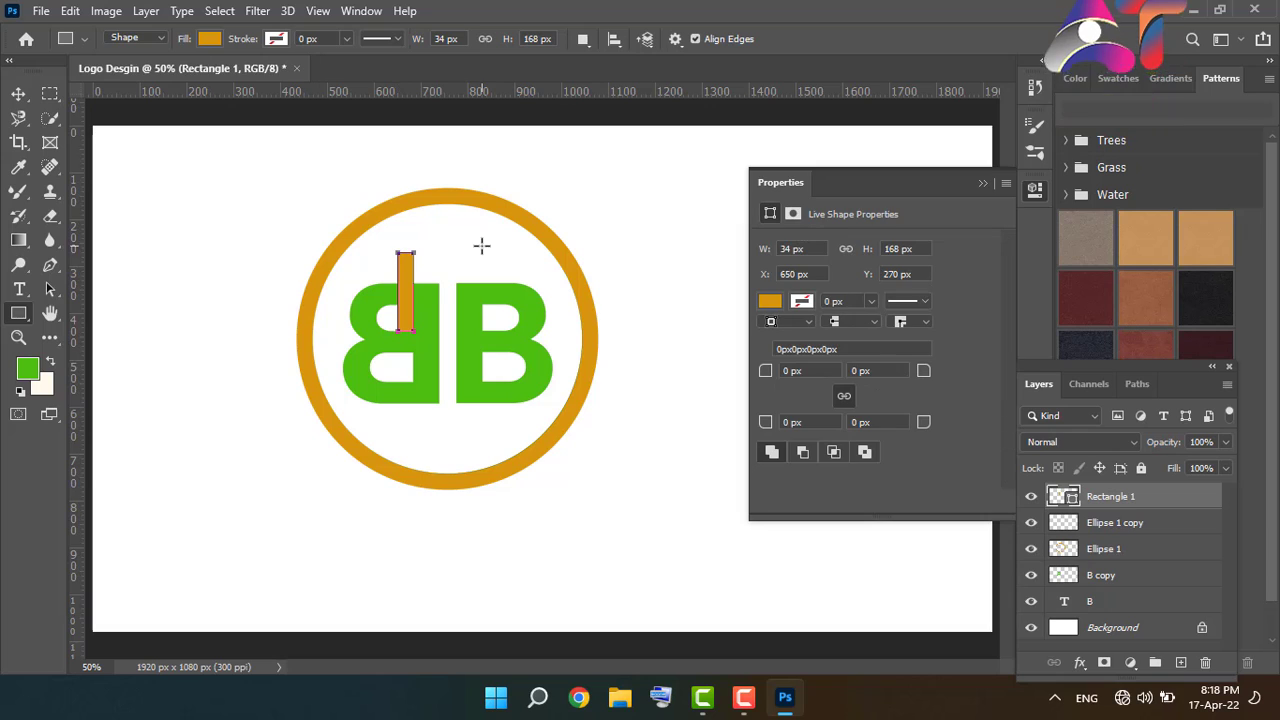
# Duplicate the orange rectangle onto the lower half of the unmirrored B, extending below the letter, at about X 832 px, Y 482 px.
pyautogui.click(17, 95)
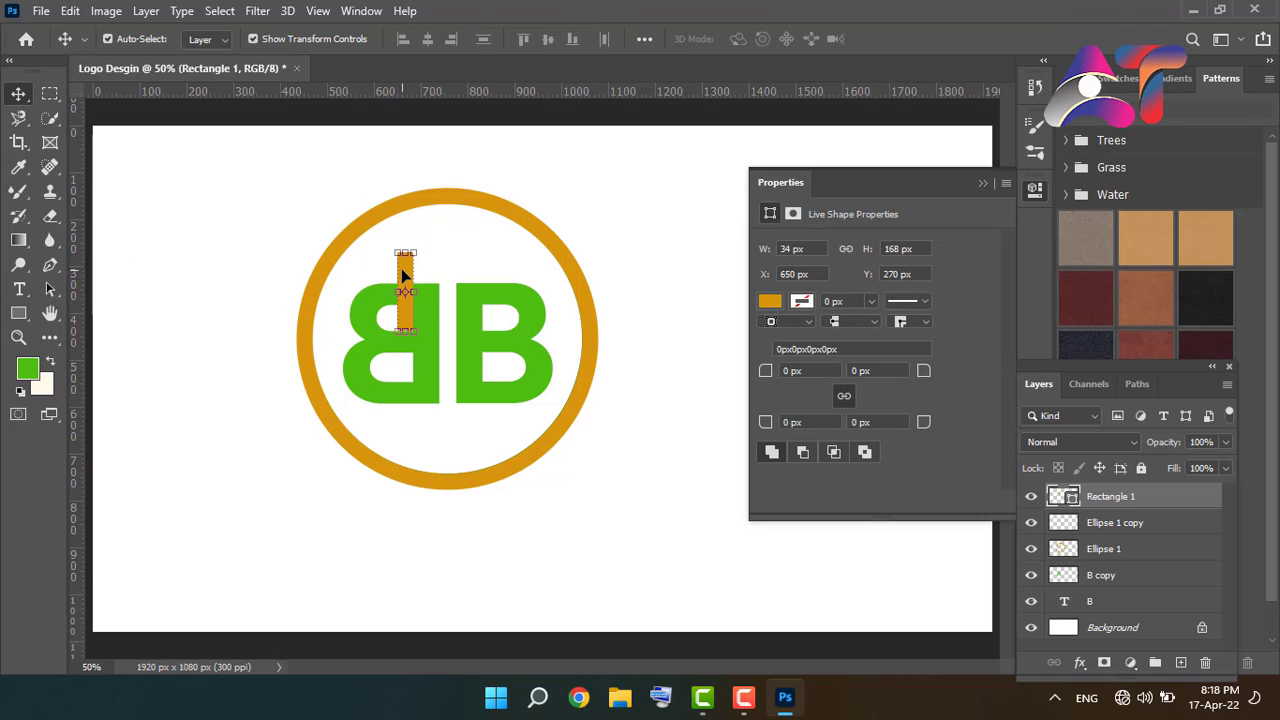
pyautogui.moveTo(403, 275); pyautogui.dragTo(489, 374)
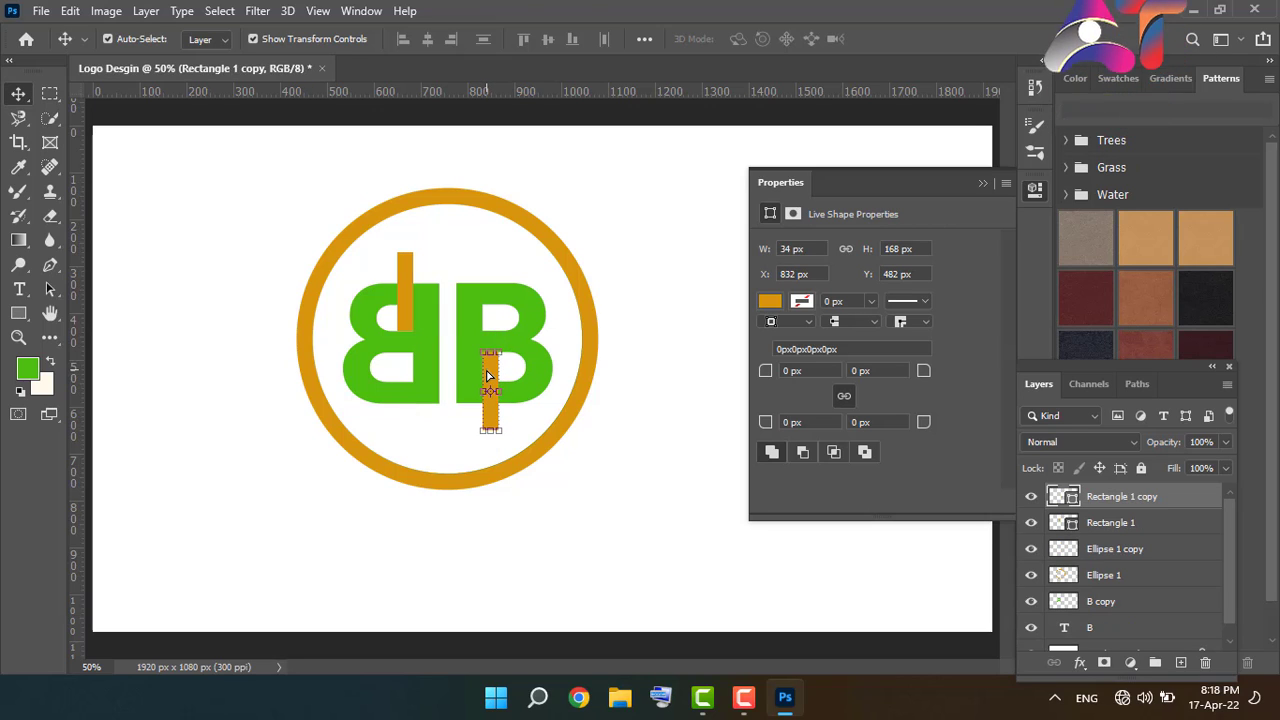
pyautogui.click(651, 366)
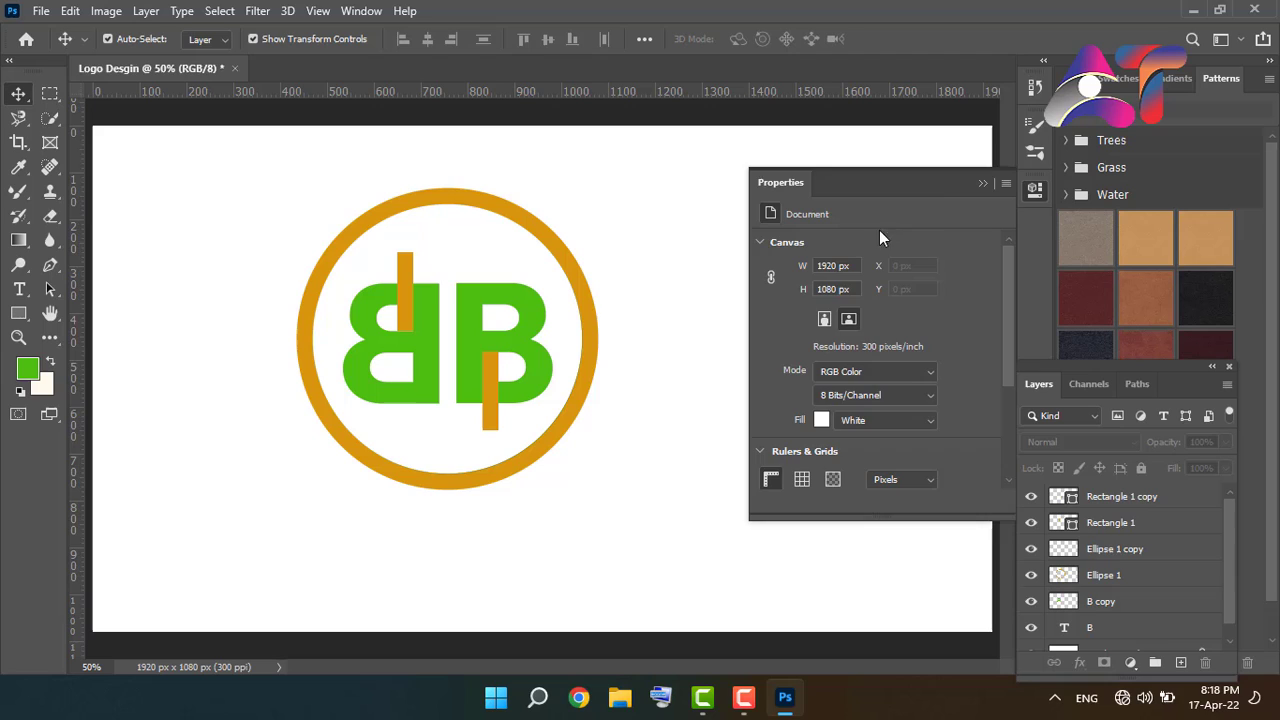
pyautogui.click(981, 183)
# Load the copied rectangle's outline as a selection and try to delete that area from the unmirrored B.
pyautogui.click(547, 387)
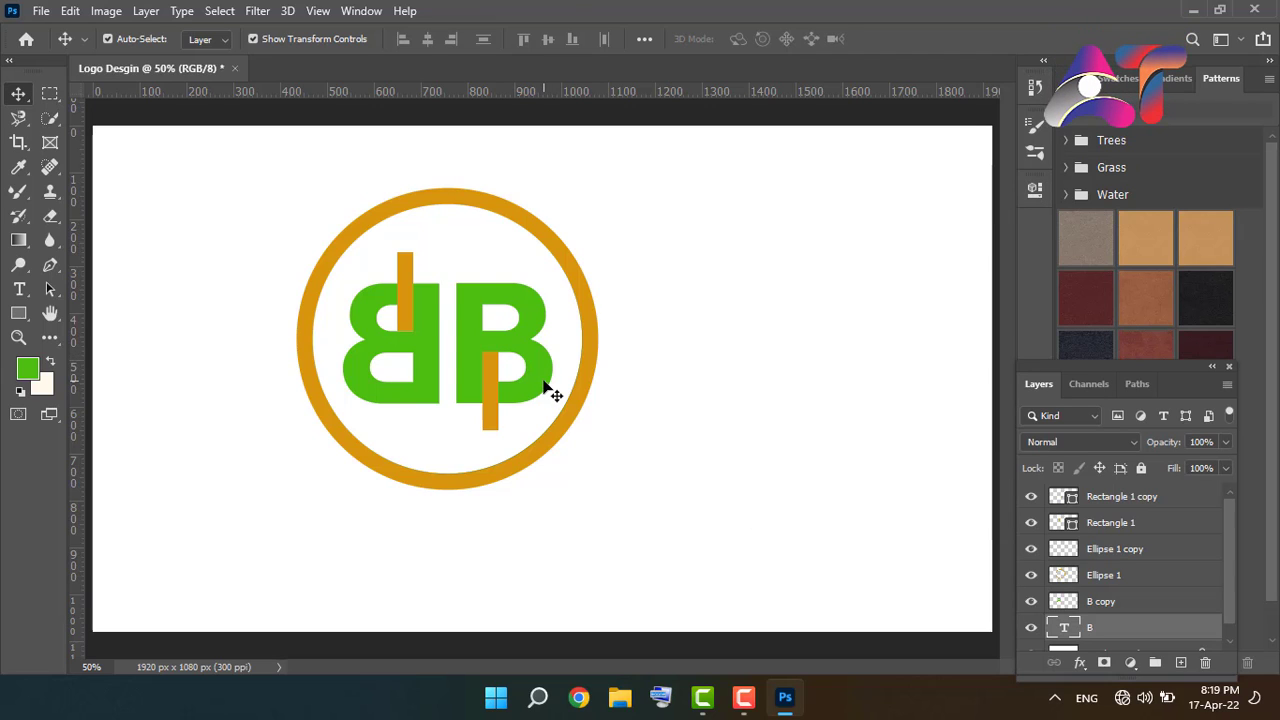
pyautogui.click(1113, 521)
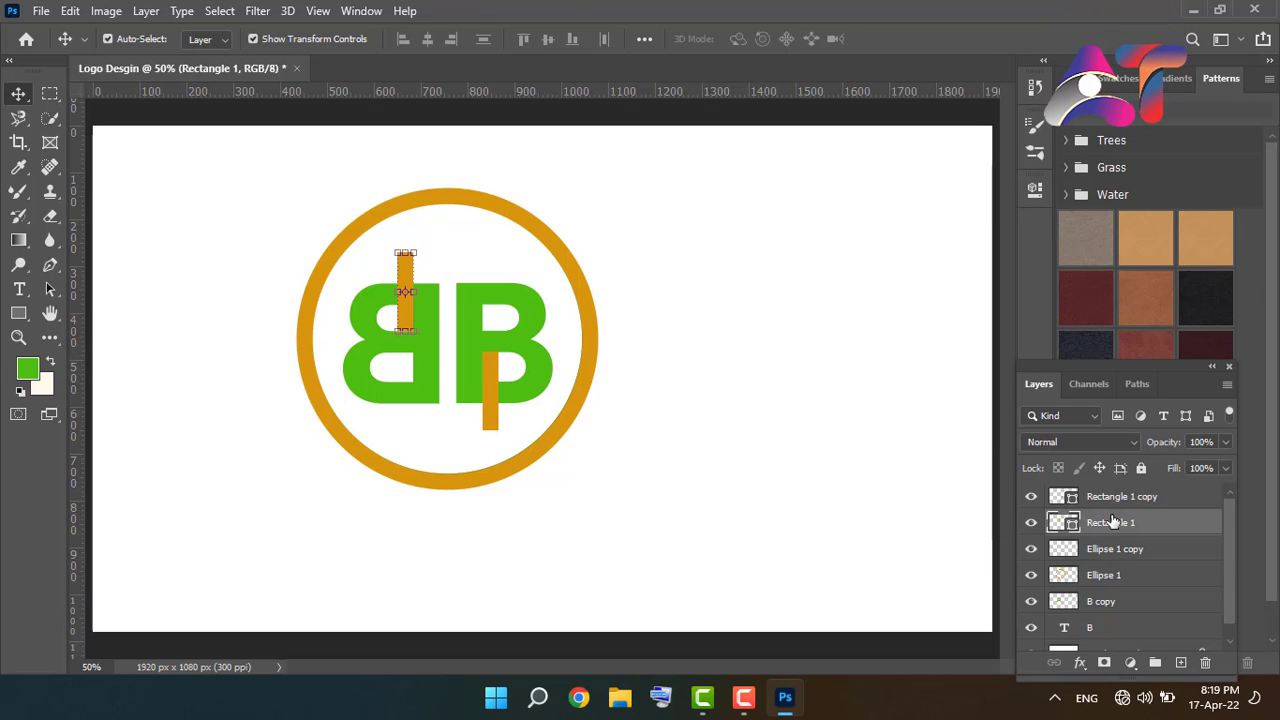
pyautogui.click(1121, 500)
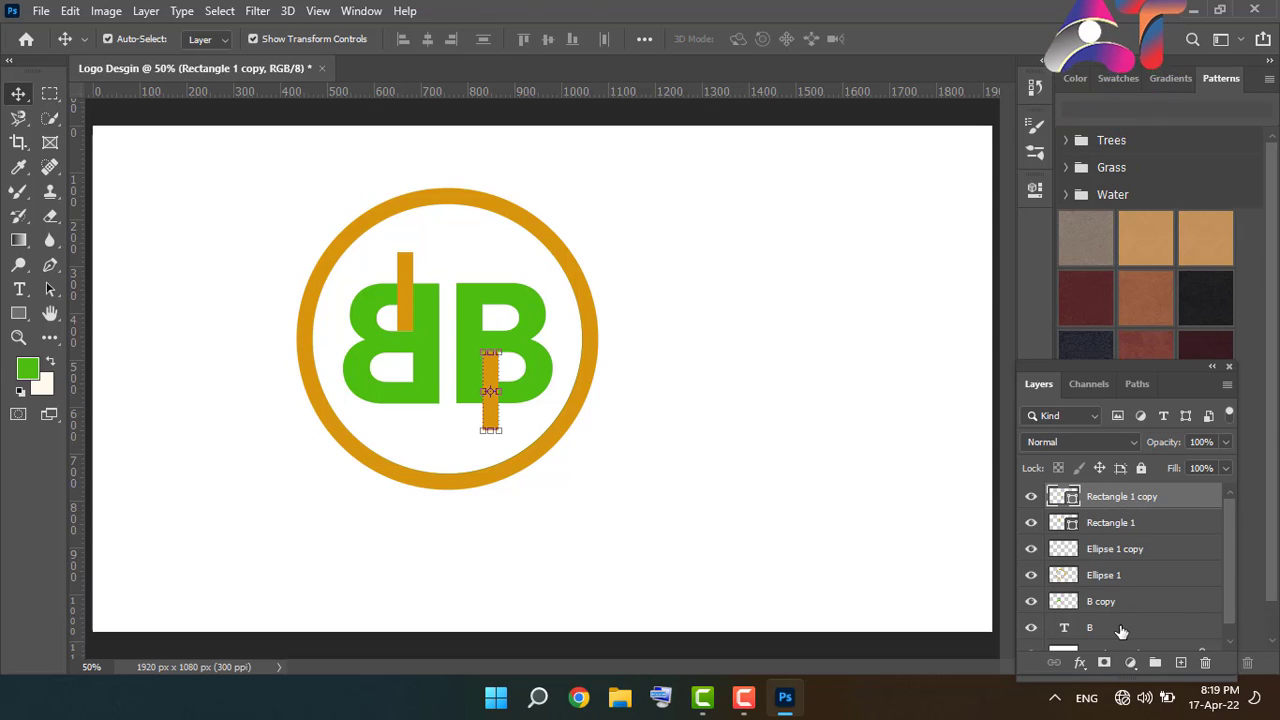
pyautogui.click(1122, 627)
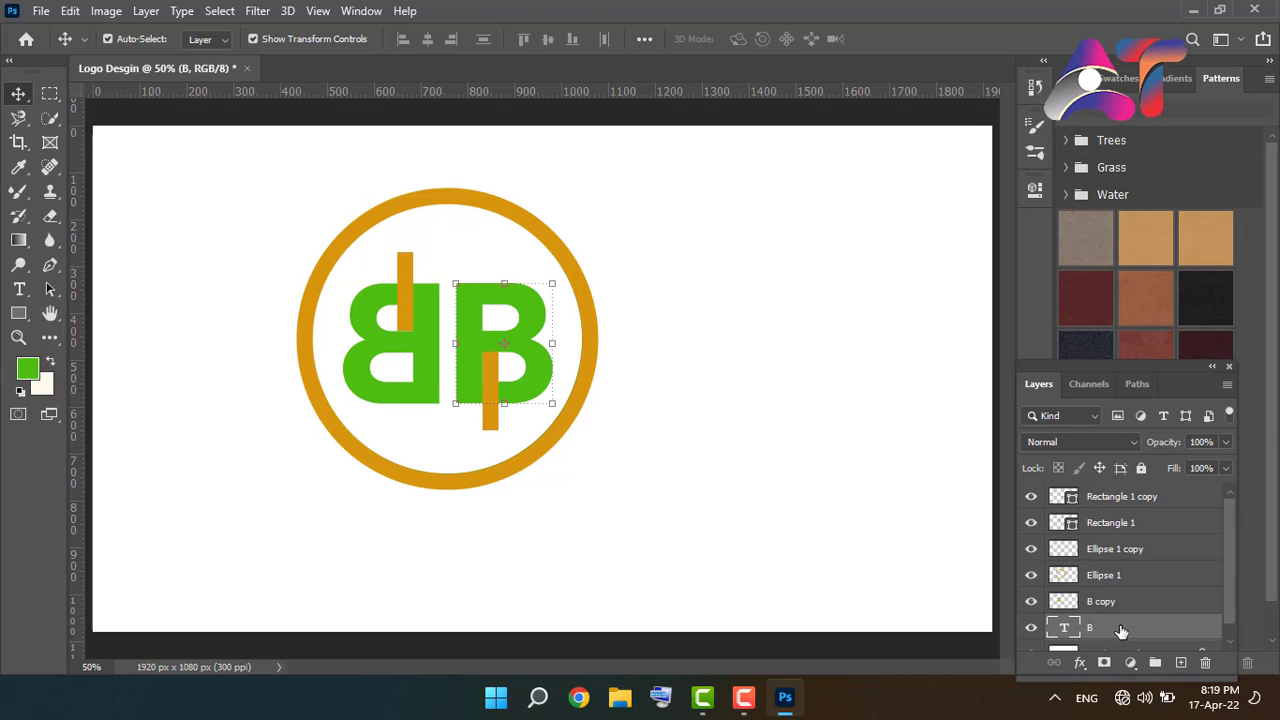
pyautogui.keyDown('ctrl'); pyautogui.click(1073, 503); pyautogui.keyUp('ctrl')
pyautogui.press('Delete')
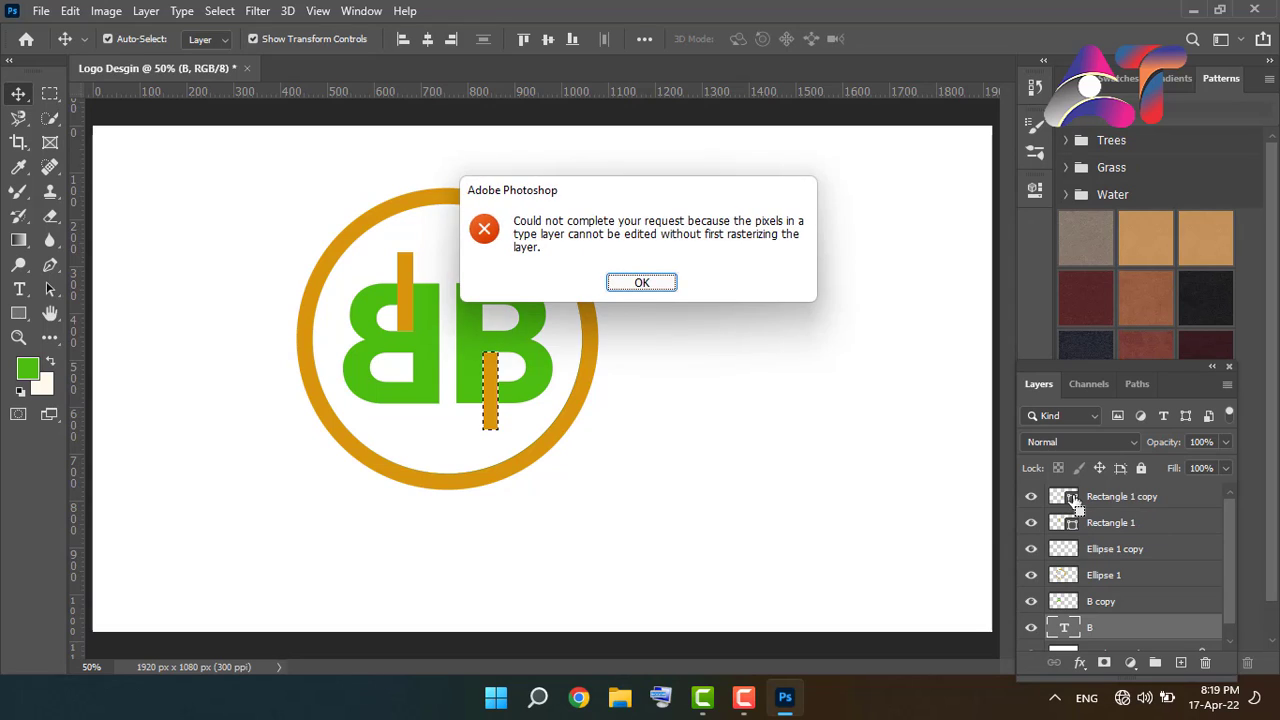
pyautogui.press('Return')
# Rasterize the Rectangle 1 copy and B layers, clear the selected strip from both, and deselect.
pyautogui.rightClick(1107, 500)
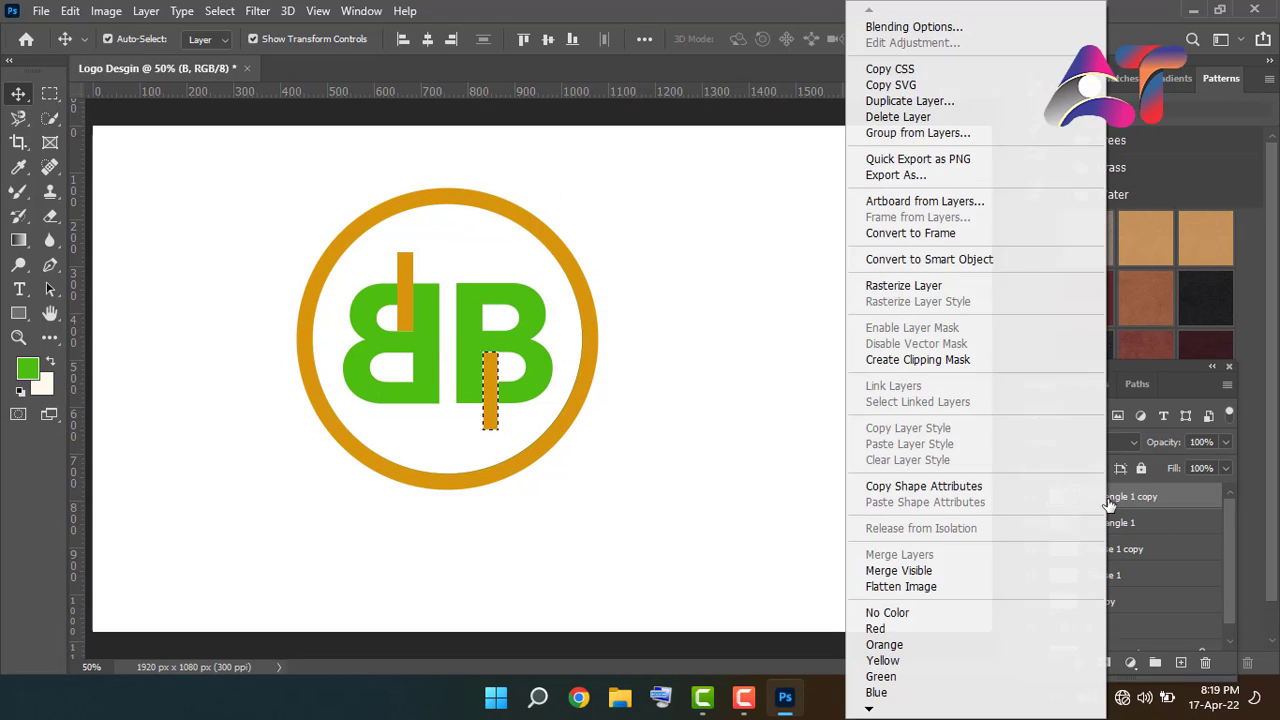
pyautogui.click(928, 288)
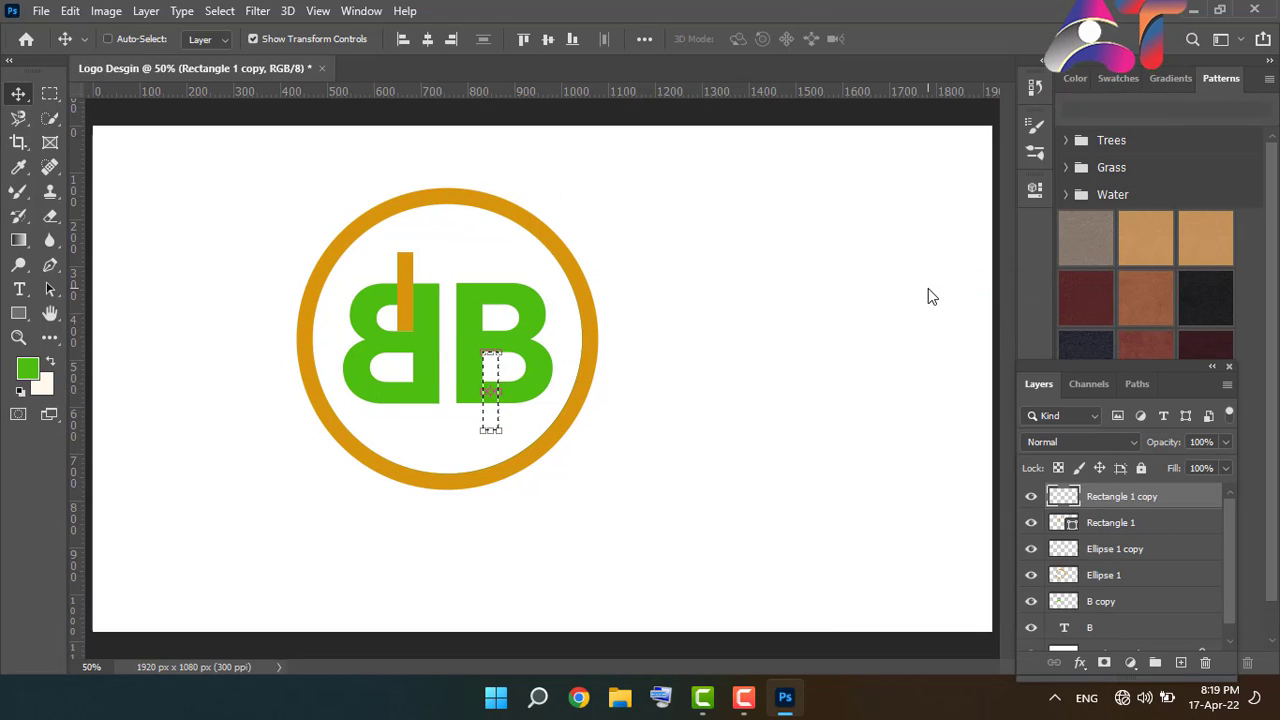
pyautogui.rightClick(1120, 633)
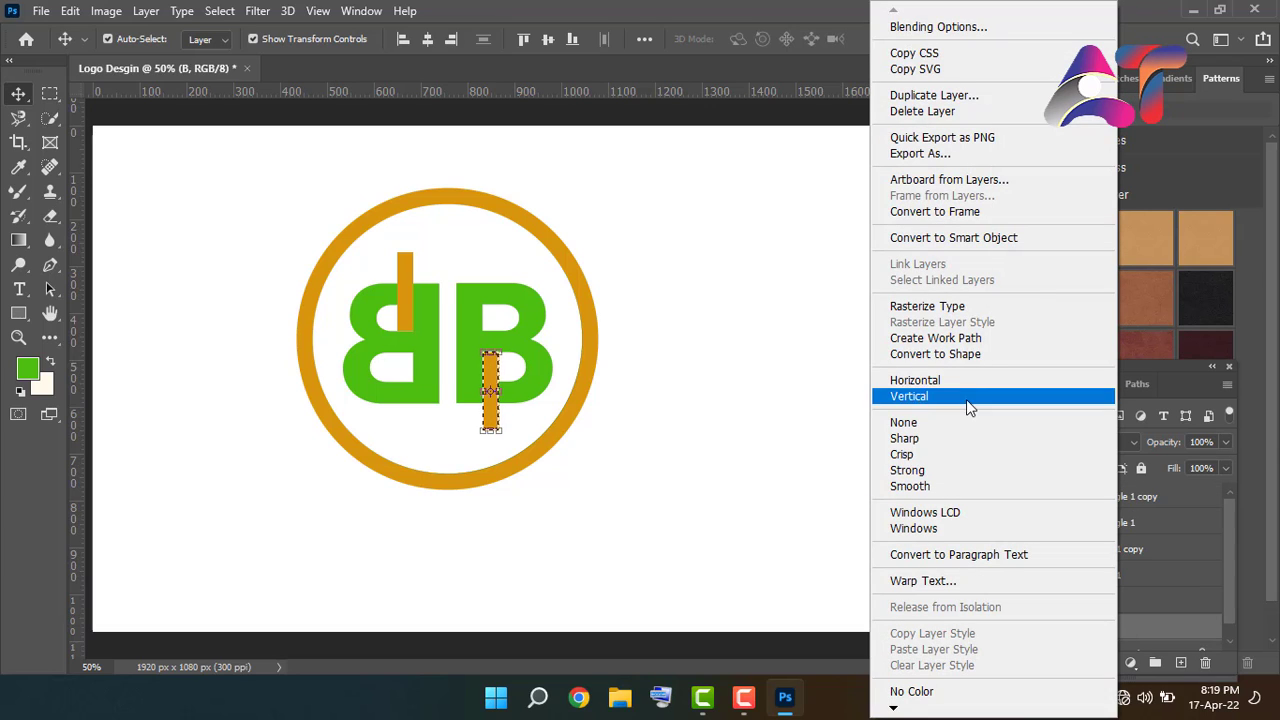
pyautogui.click(927, 306)
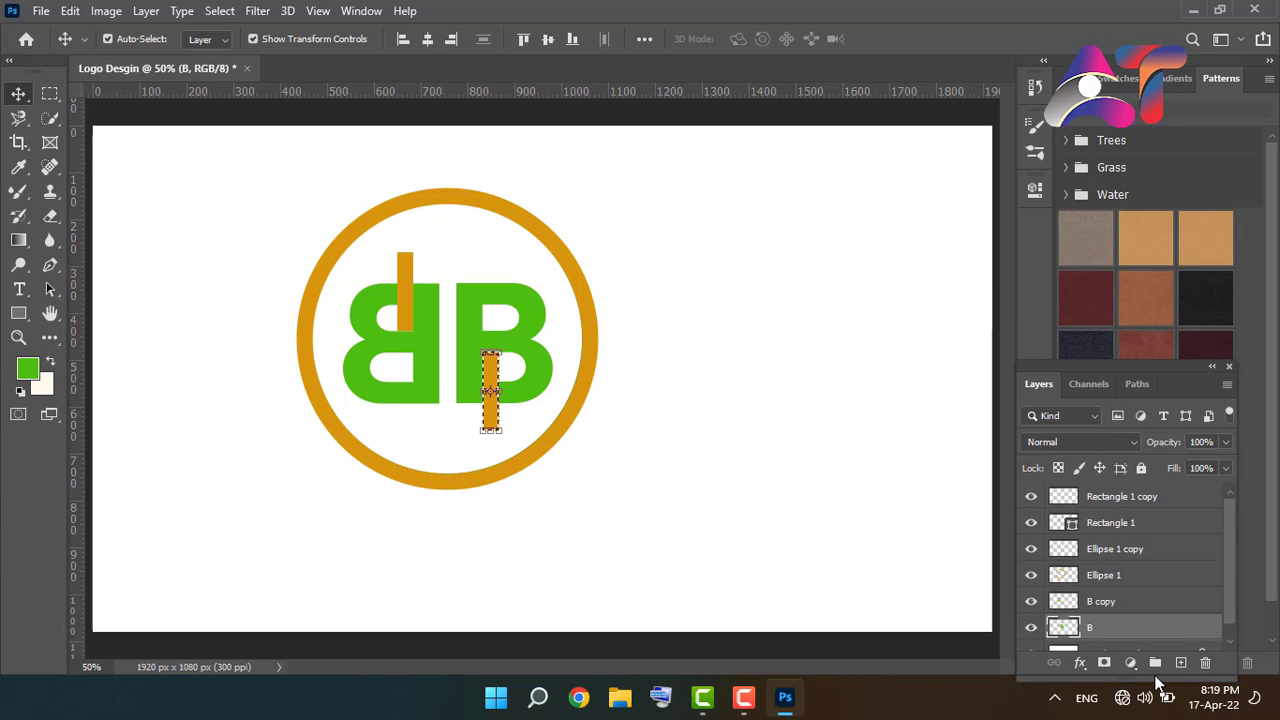
pyautogui.click(1127, 499)
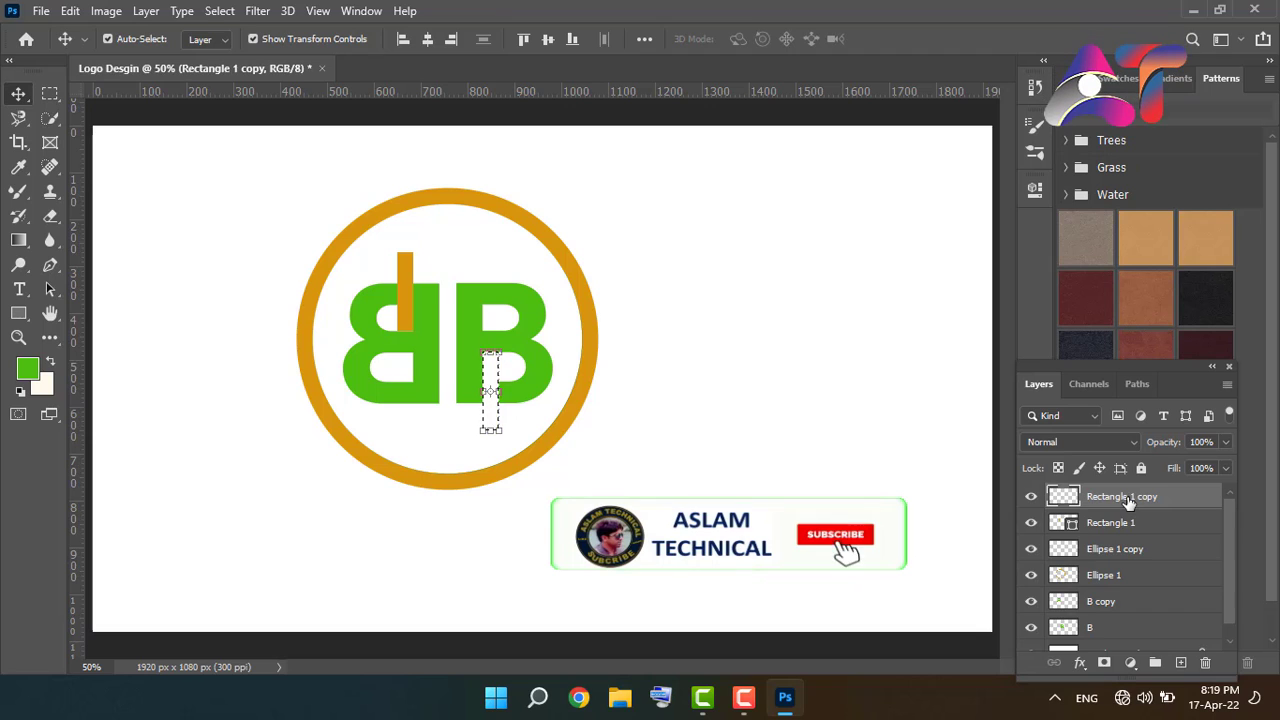
pyautogui.click(809, 356)
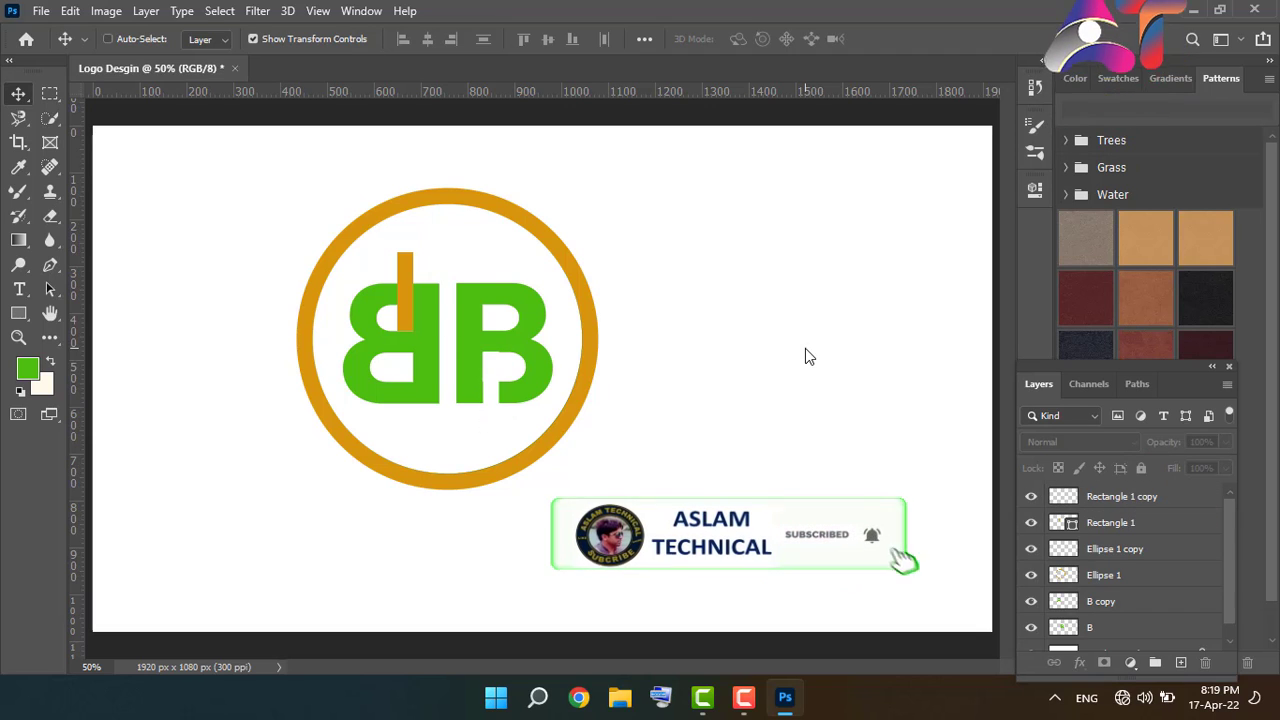
# Rasterize the Rectangle 1 layer, the orange strip over the mirrored B.
pyautogui.click(809, 356)
pyautogui.click(648, 270)
pyautogui.keyDown('ctrl'); pyautogui.click(430, 308); pyautogui.keyUp('ctrl')
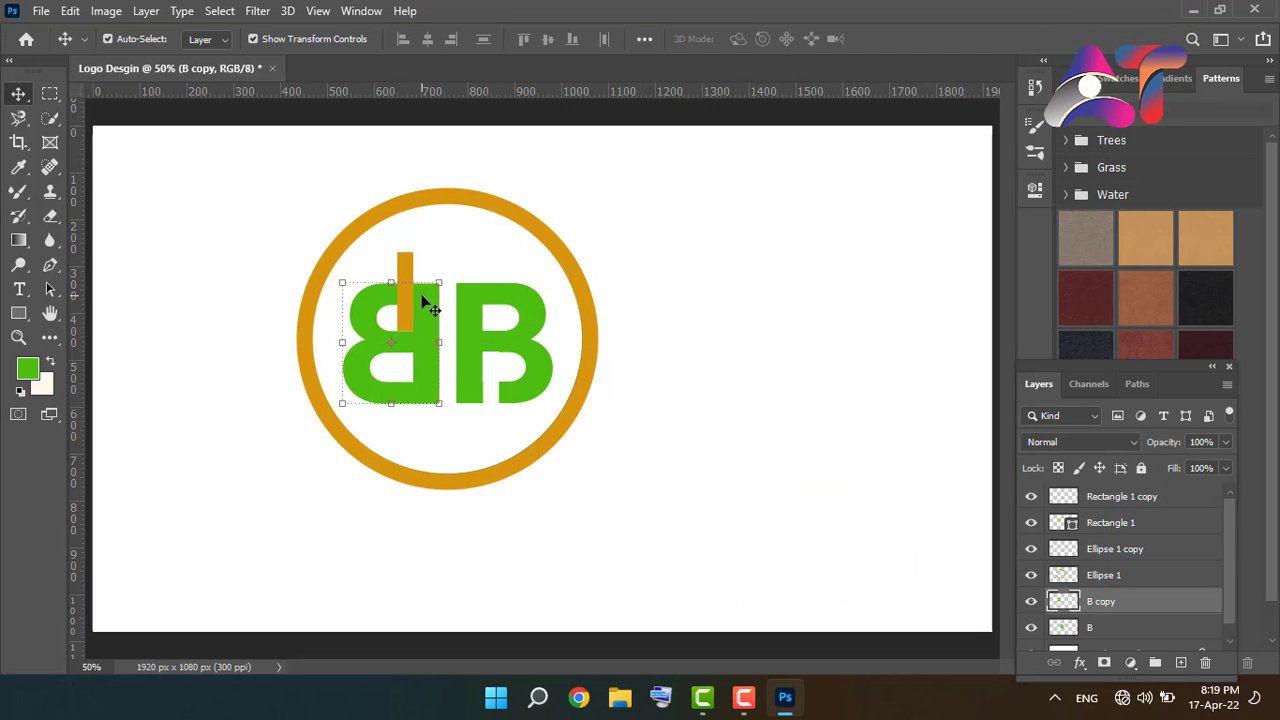
pyautogui.rightClick(1102, 601)
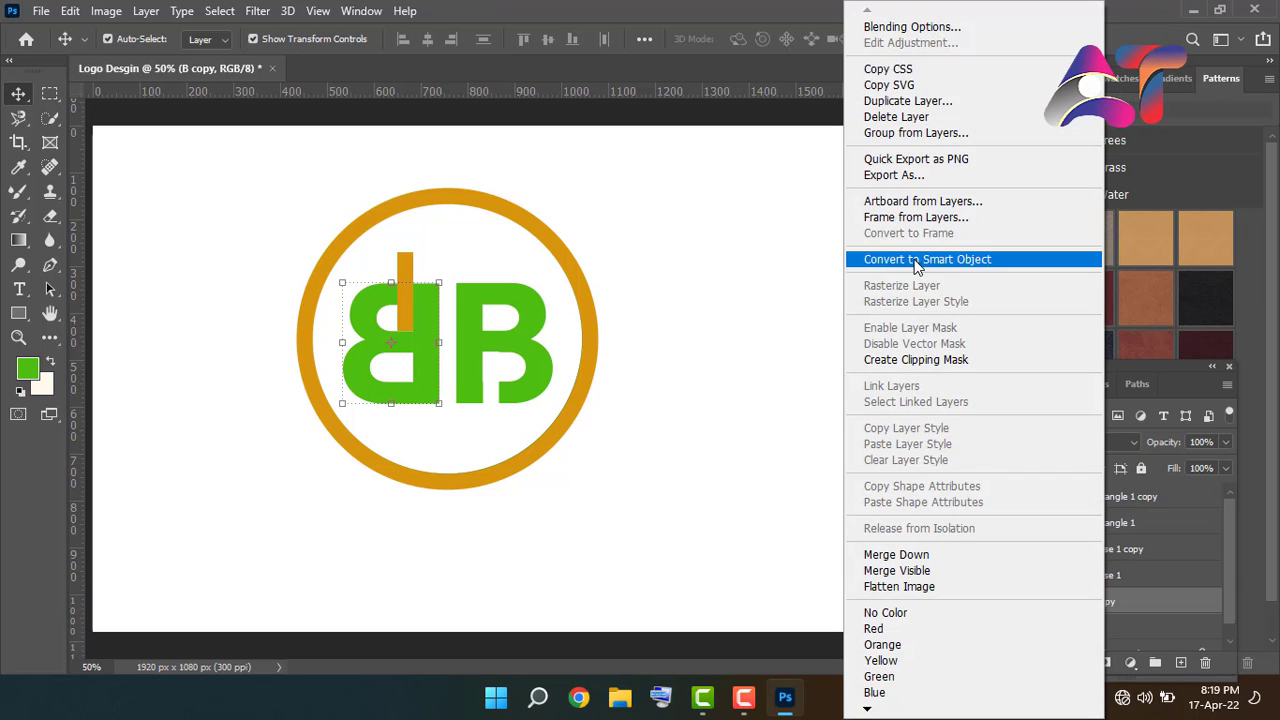
pyautogui.click(1162, 542)
pyautogui.click(1125, 526)
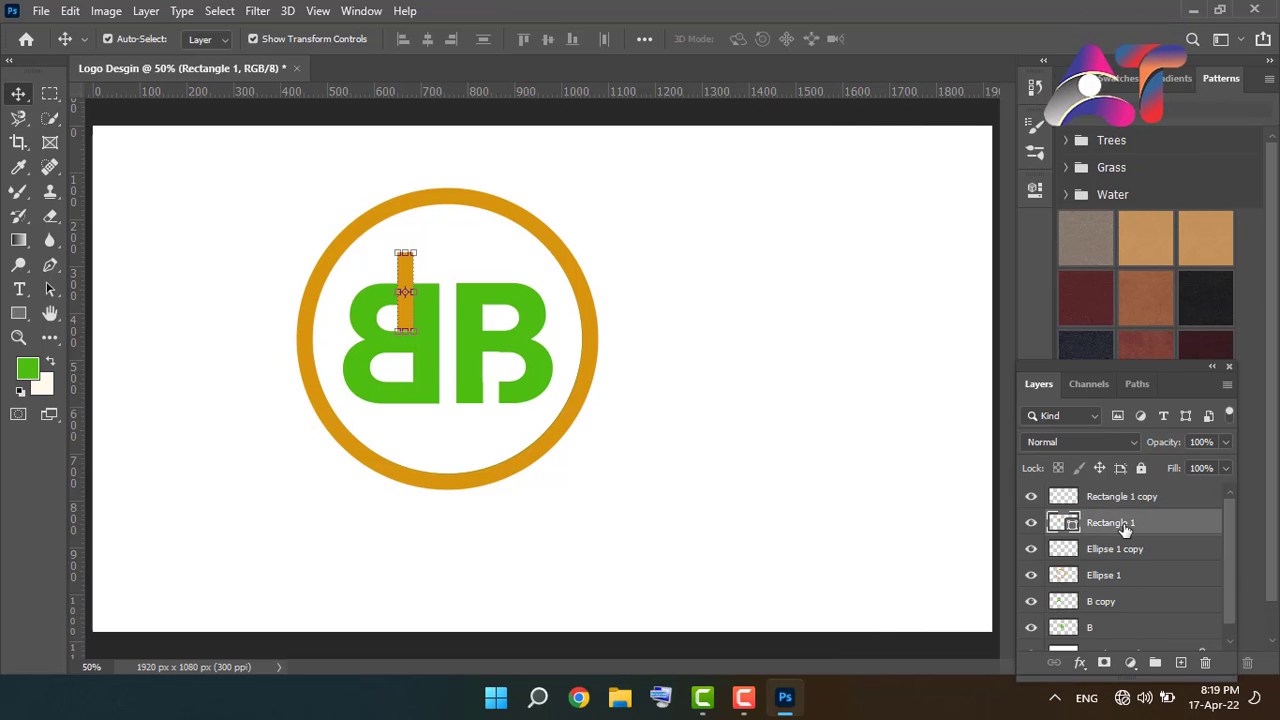
pyautogui.rightClick(1125, 528)
pyautogui.click(917, 285)
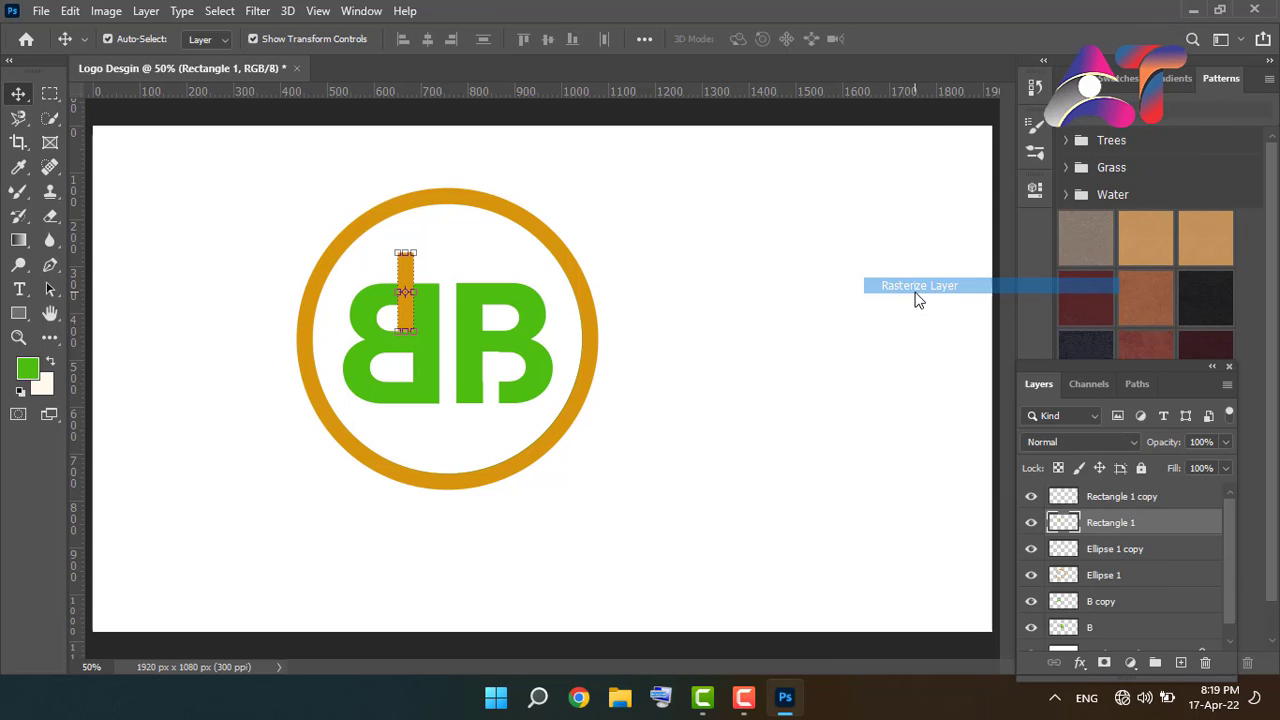
# Clear the selected strip from the B copy and Rectangle 1 layers, and deselect.
pyautogui.click(1126, 603)
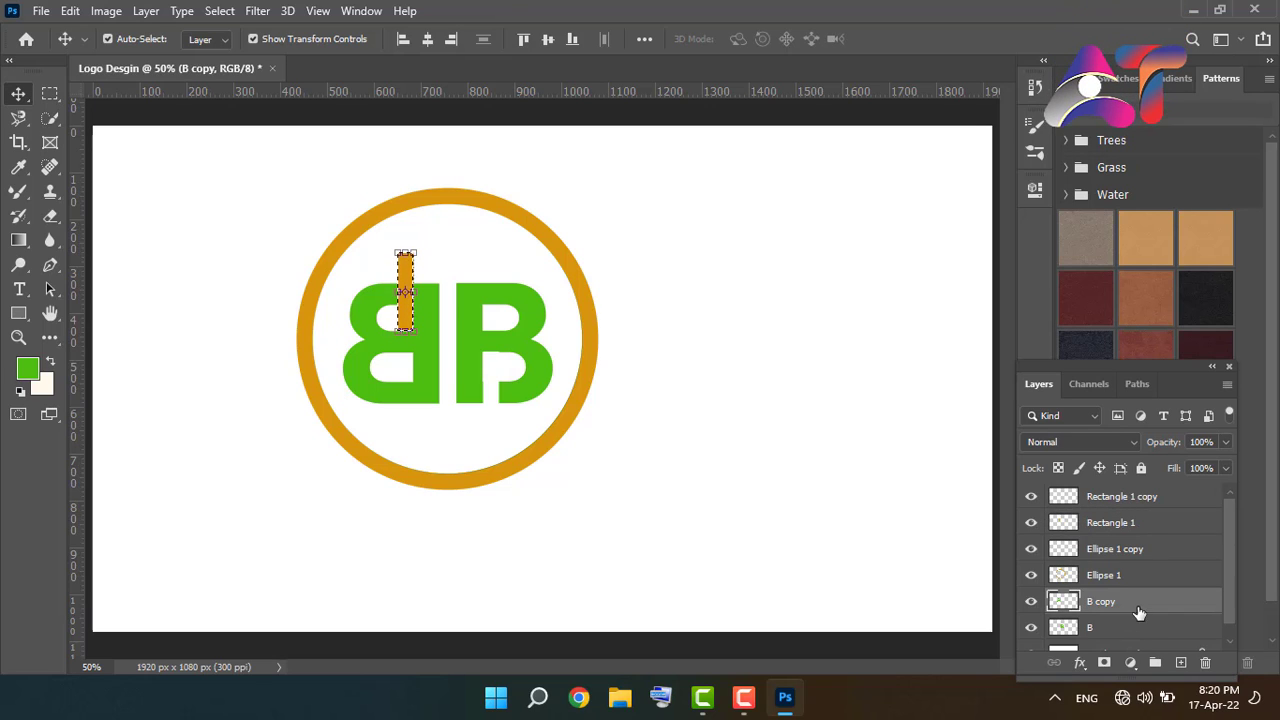
pyautogui.click(1103, 528)
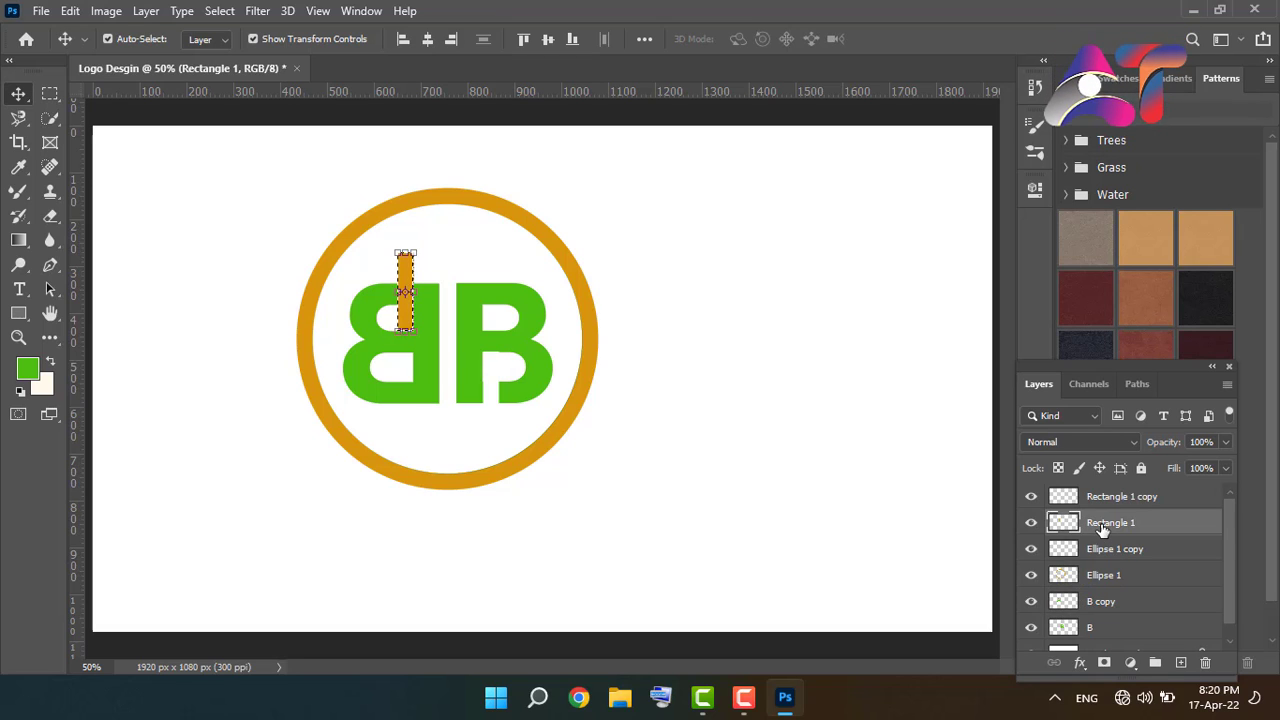
pyautogui.click(766, 380)
pyautogui.click(766, 380)
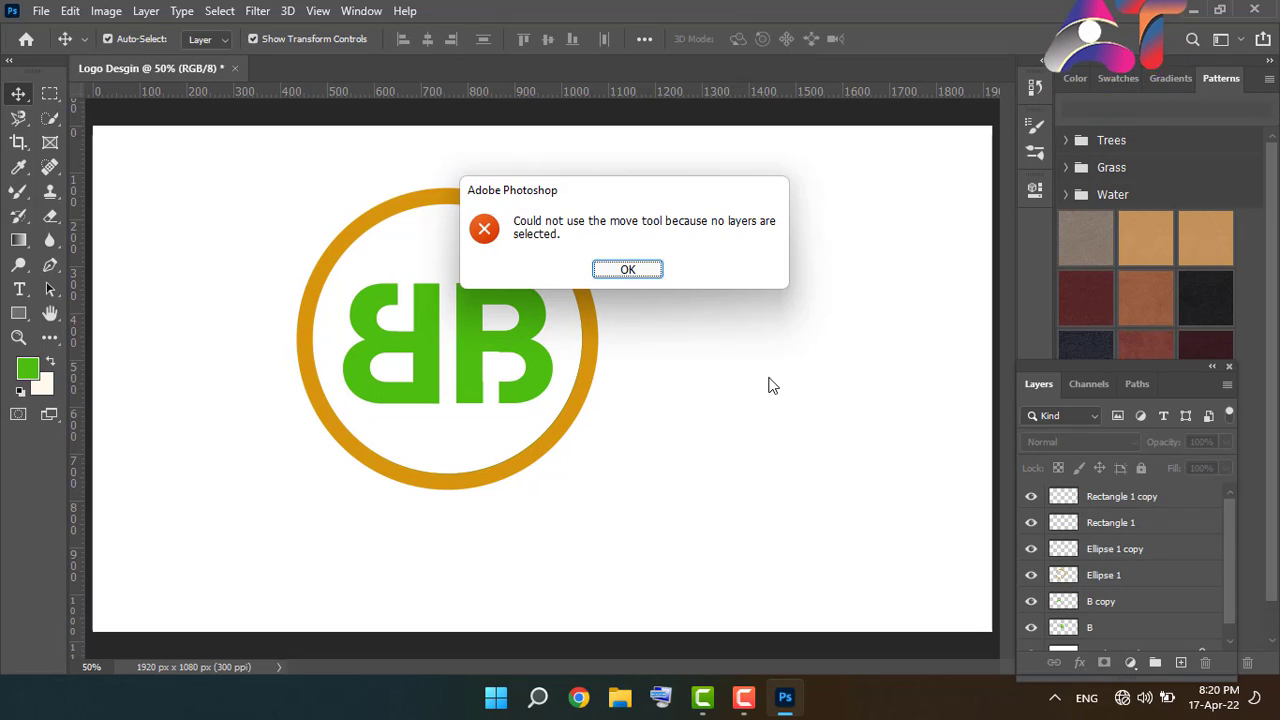
pyautogui.click(652, 272)
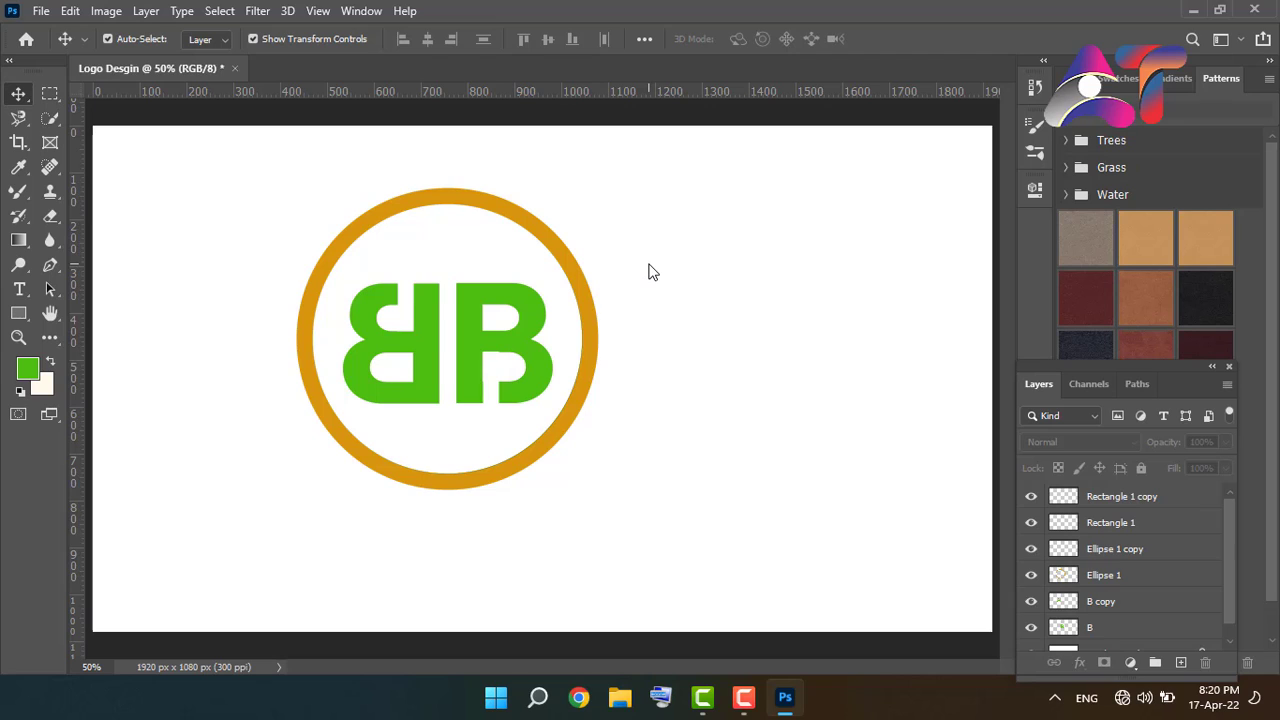
# Draw an orange rectangle about 56 px wide and 162 px high from the unmirrored B's stem down to the ring.
pyautogui.click(18, 313)
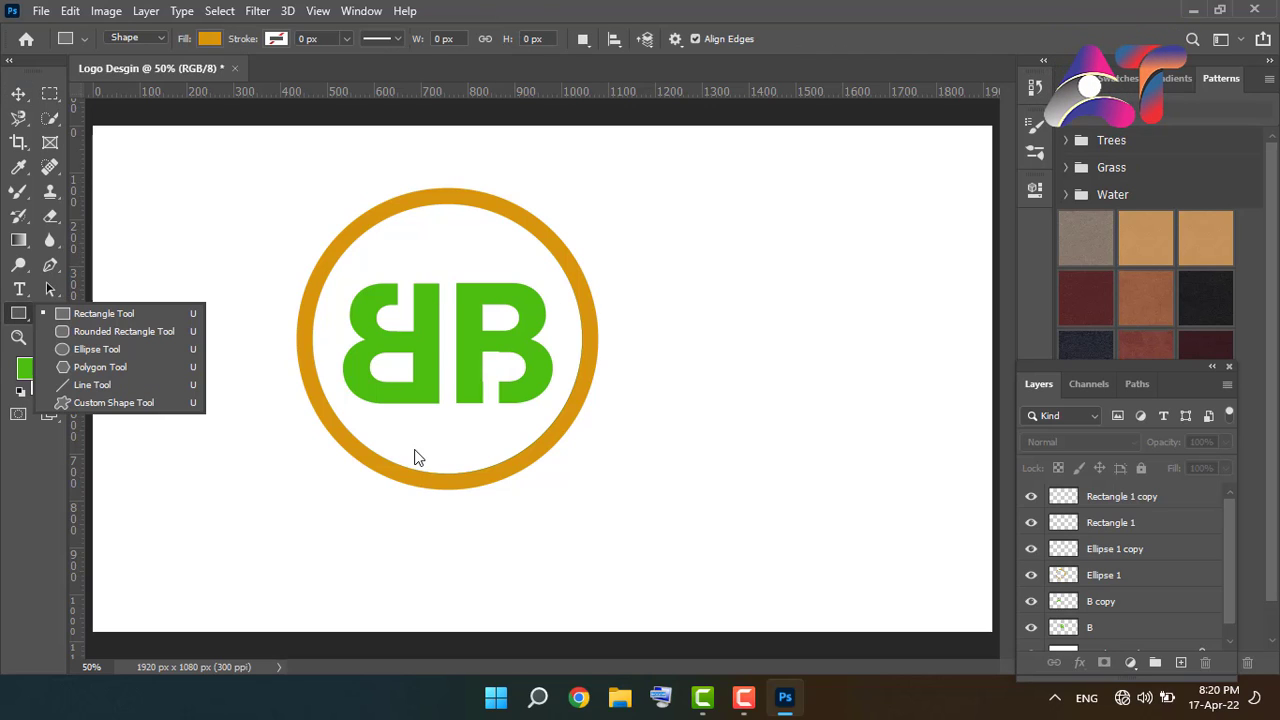
pyautogui.moveTo(483, 403); pyautogui.dragTo(456, 478)
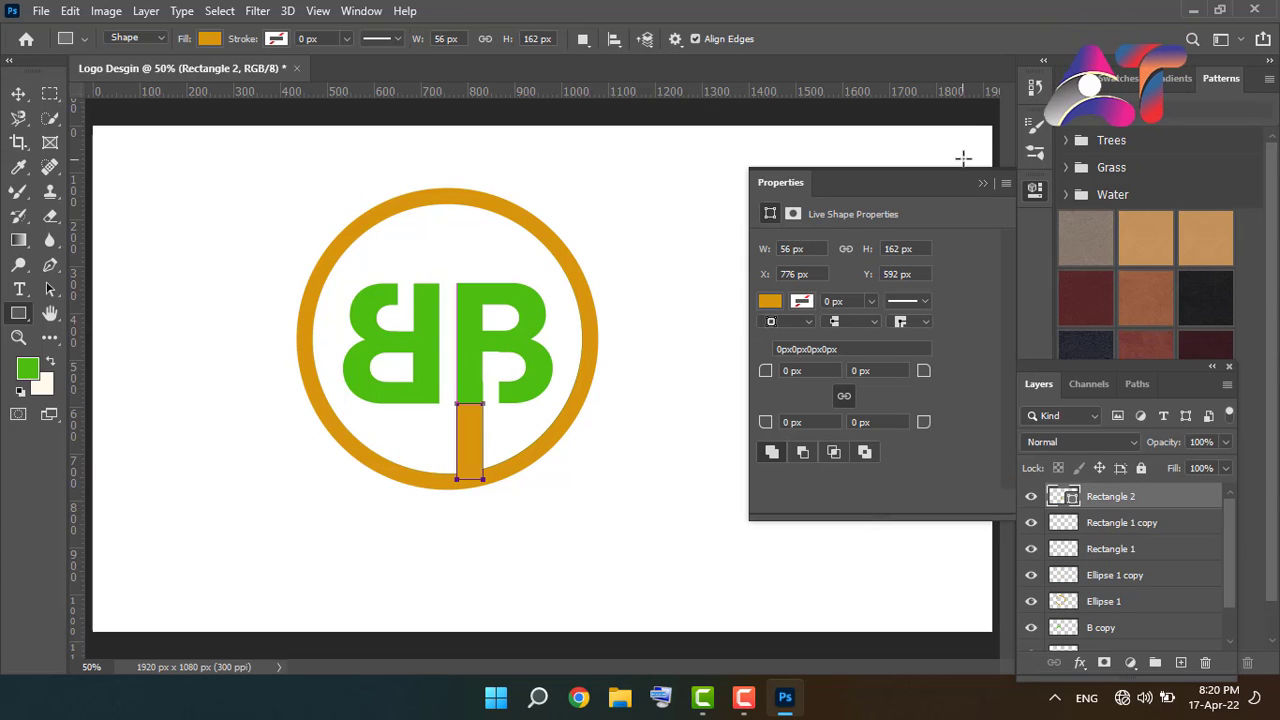
pyautogui.click(983, 183)
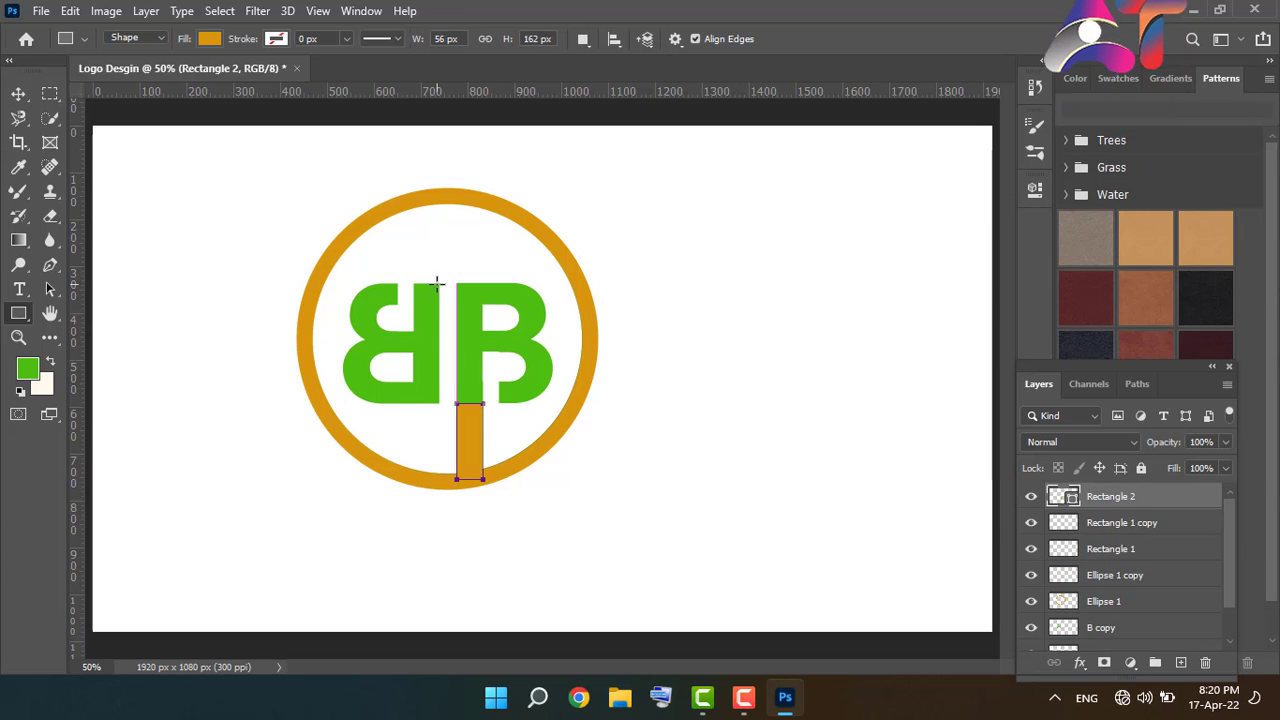
# Draw an orange rectangle about 54 px wide and 184 px high from the mirrored B's stem up to the ring.
pyautogui.moveTo(432, 250); pyautogui.dragTo(413, 194)
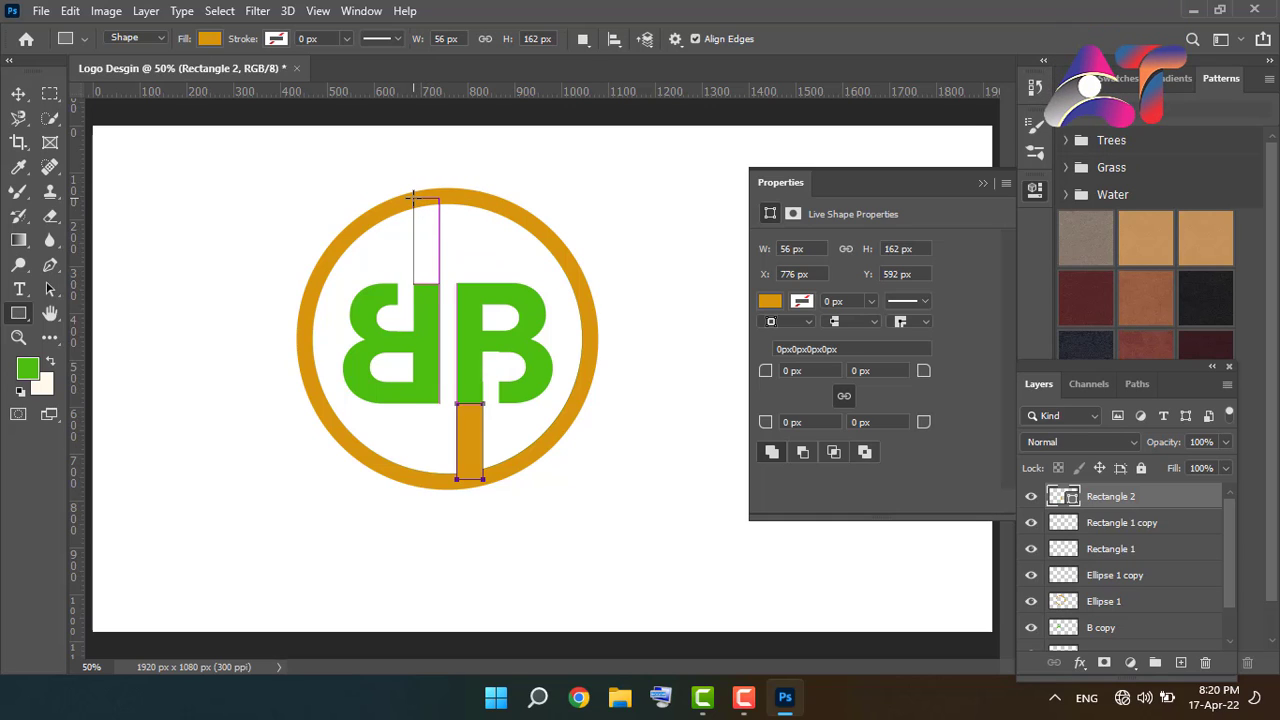
pyautogui.click(981, 183)
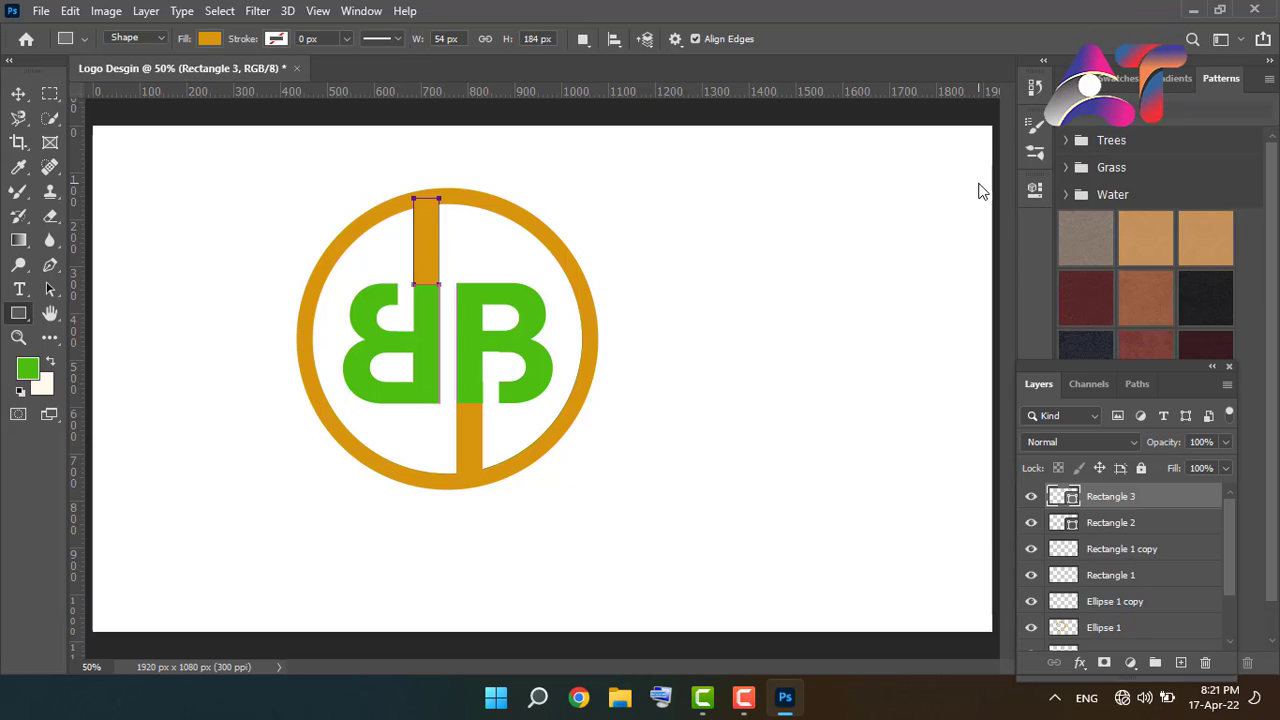
pyautogui.click(18, 96)
pyautogui.click(752, 281)
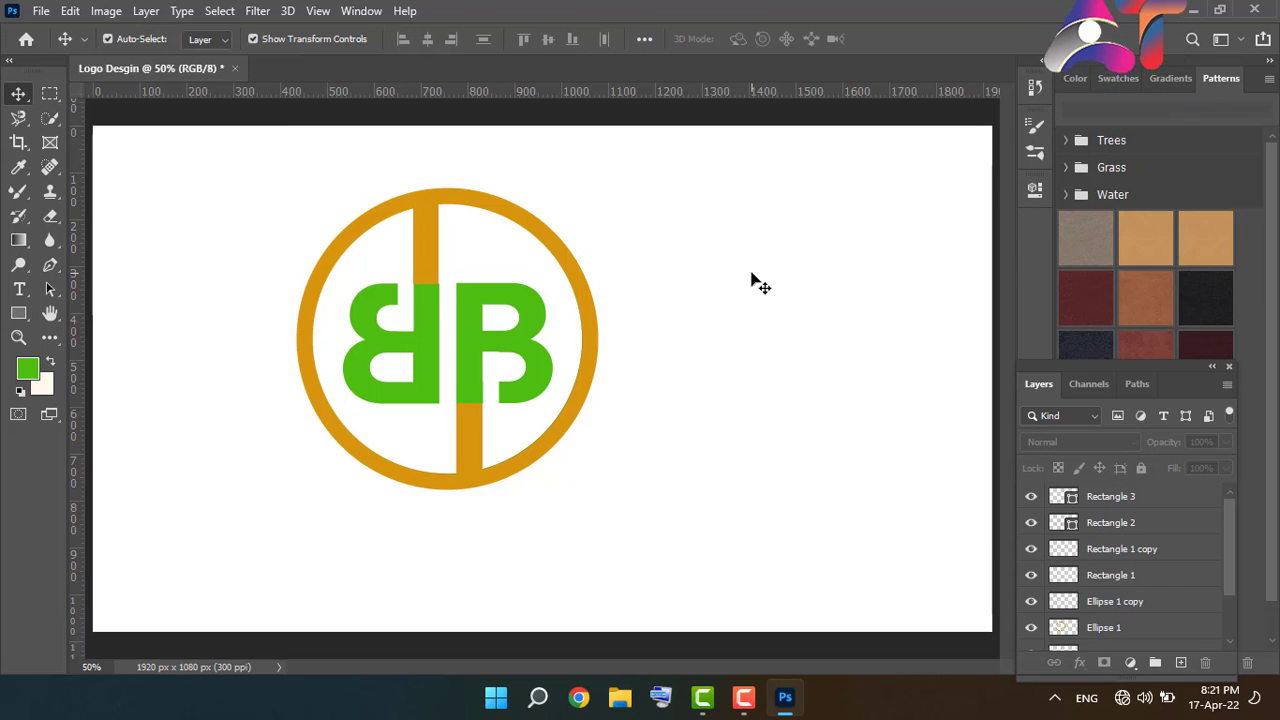
# Select the lower connecting rectangle and set the foreground color to the logo's orange.
pyautogui.click(440, 262)
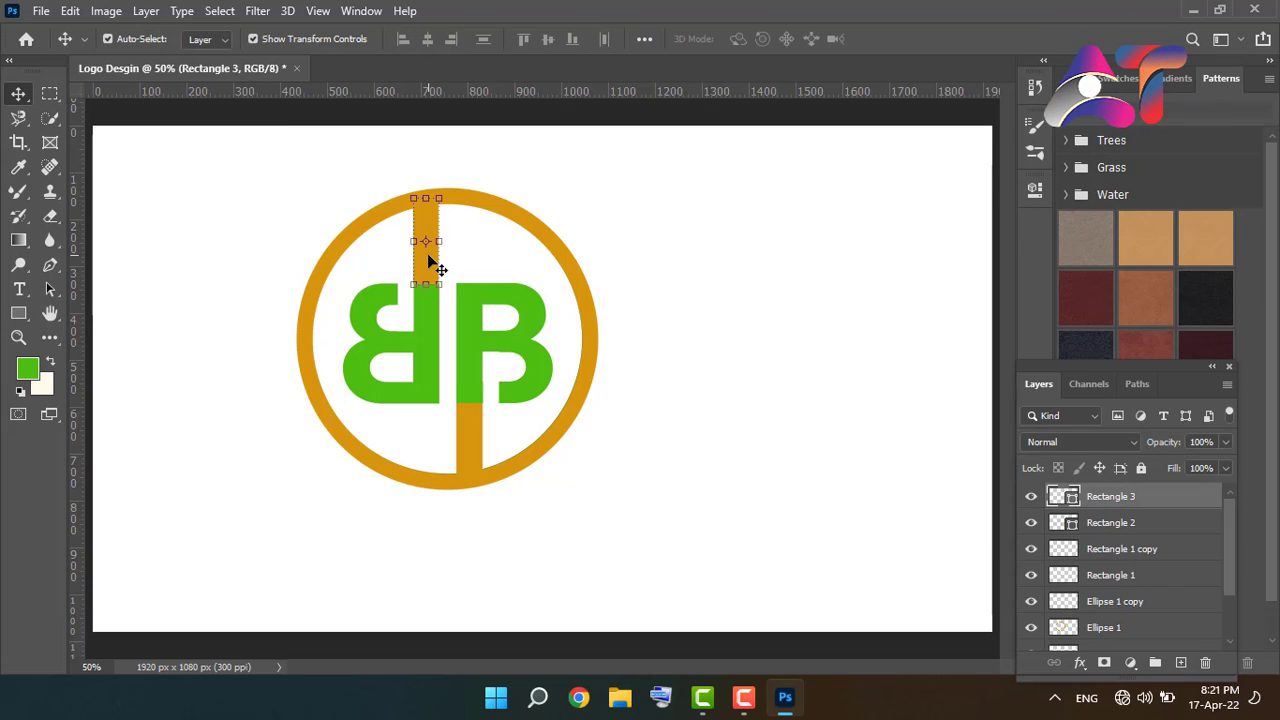
pyautogui.click(634, 249)
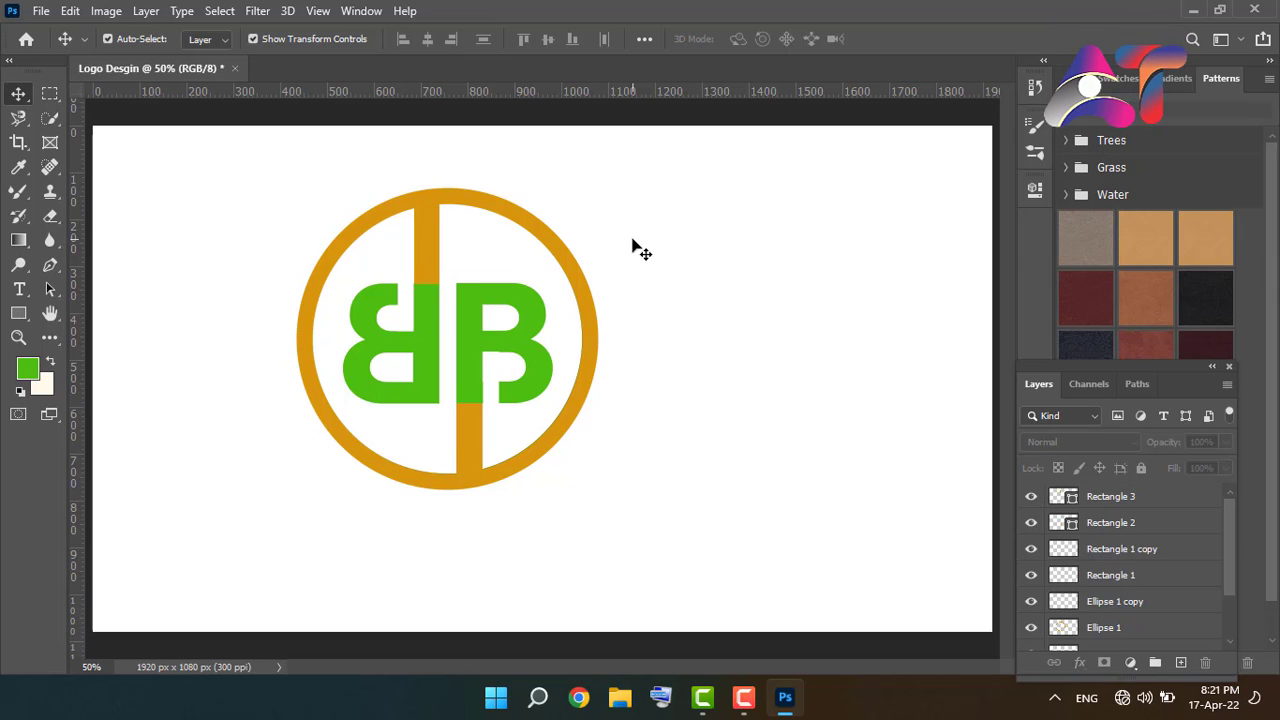
pyautogui.click(478, 438)
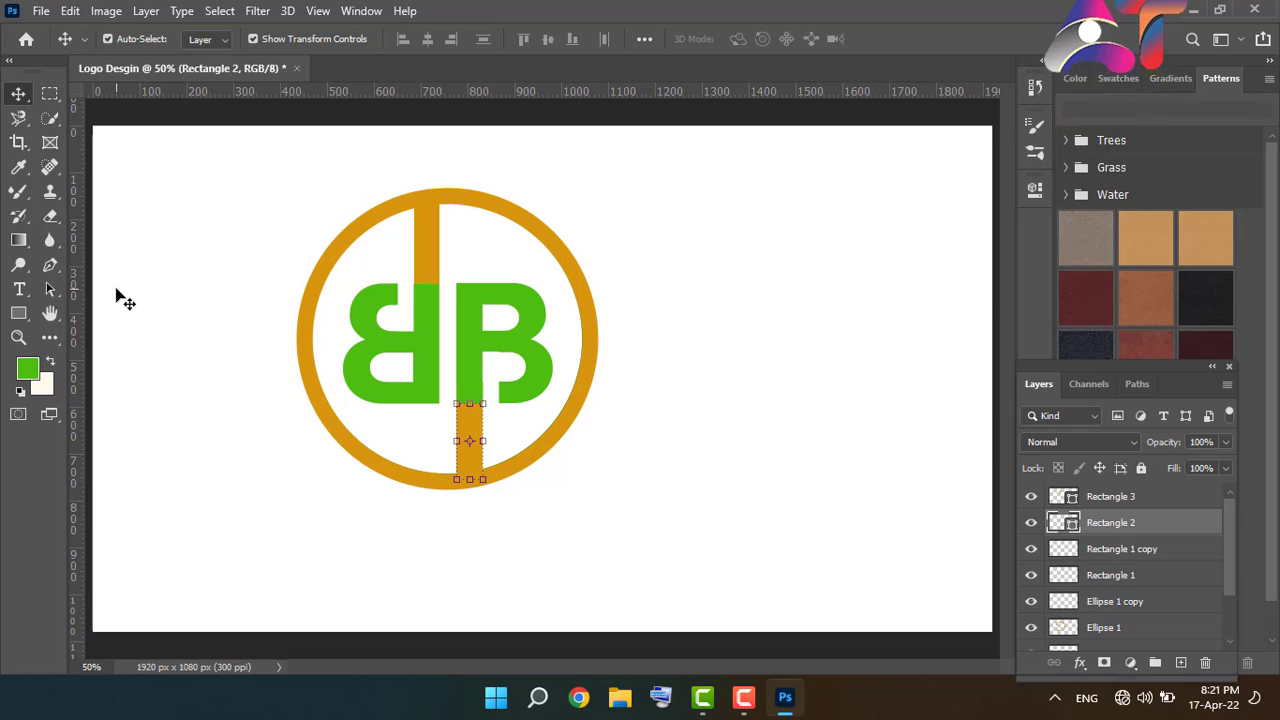
pyautogui.click(18, 167)
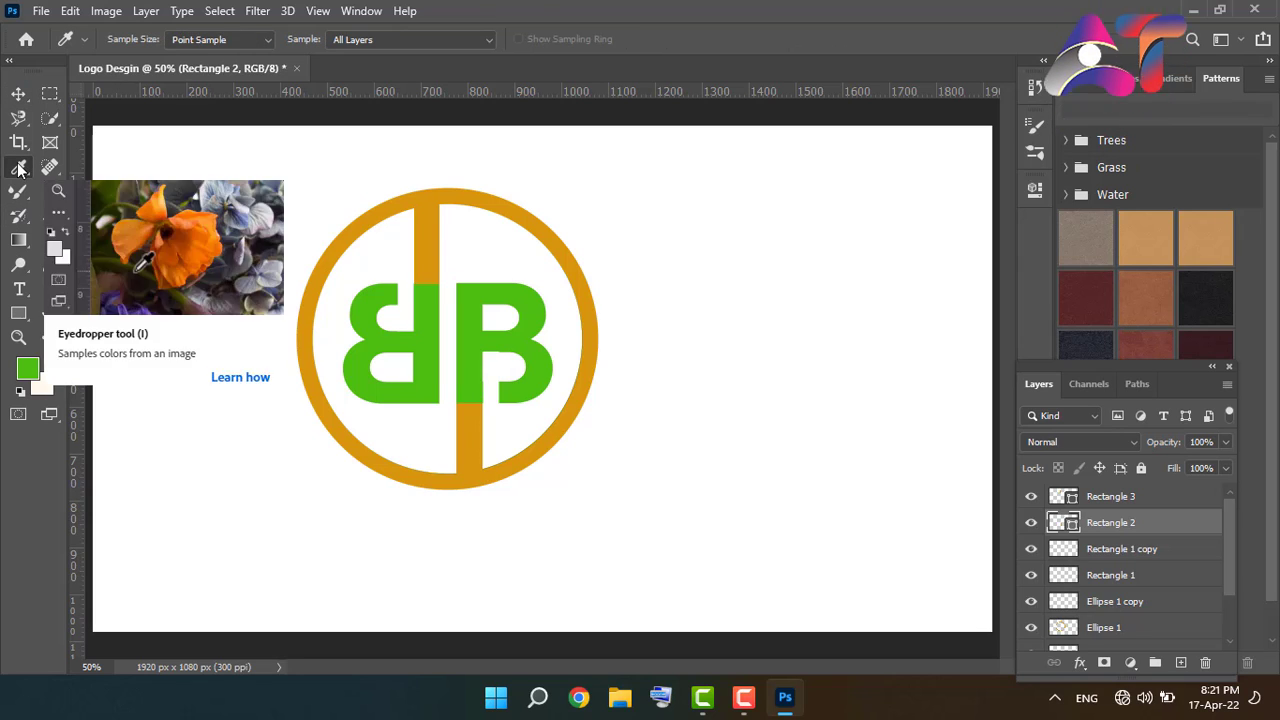
pyautogui.click(28, 371)
pyautogui.moveTo(977, 333); pyautogui.dragTo(975, 321)
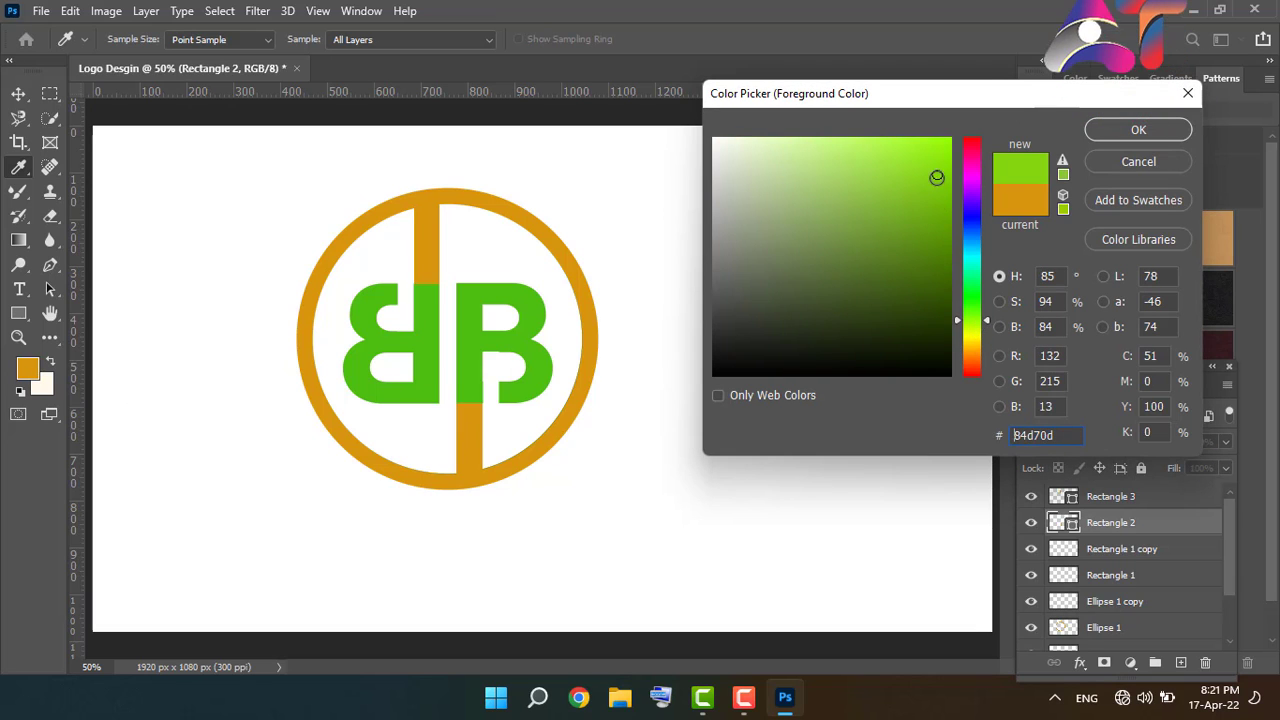
pyautogui.click(936, 177)
pyautogui.click(1131, 135)
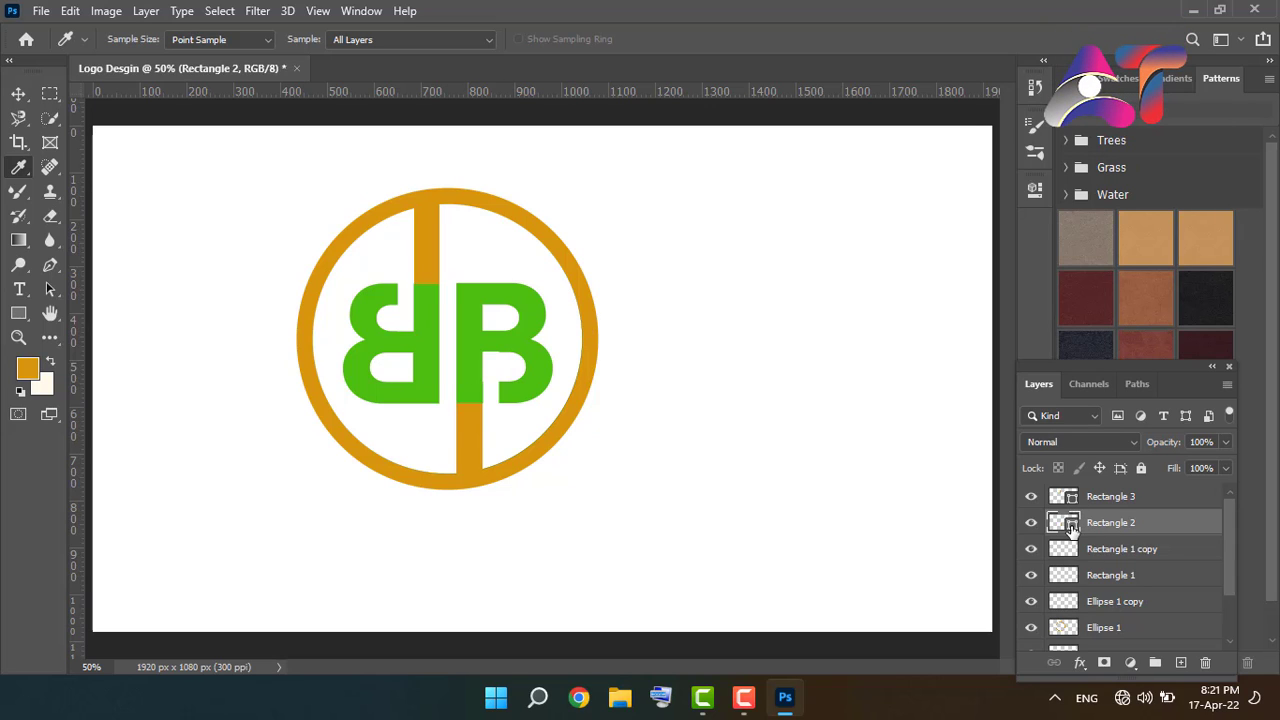
# On the Rectangle 1 copy layer, draw an orange rectangle about 38 px wide and 126 px high across the ring's top, at about X 740 px, Y 84 px.
pyautogui.click(1118, 556)
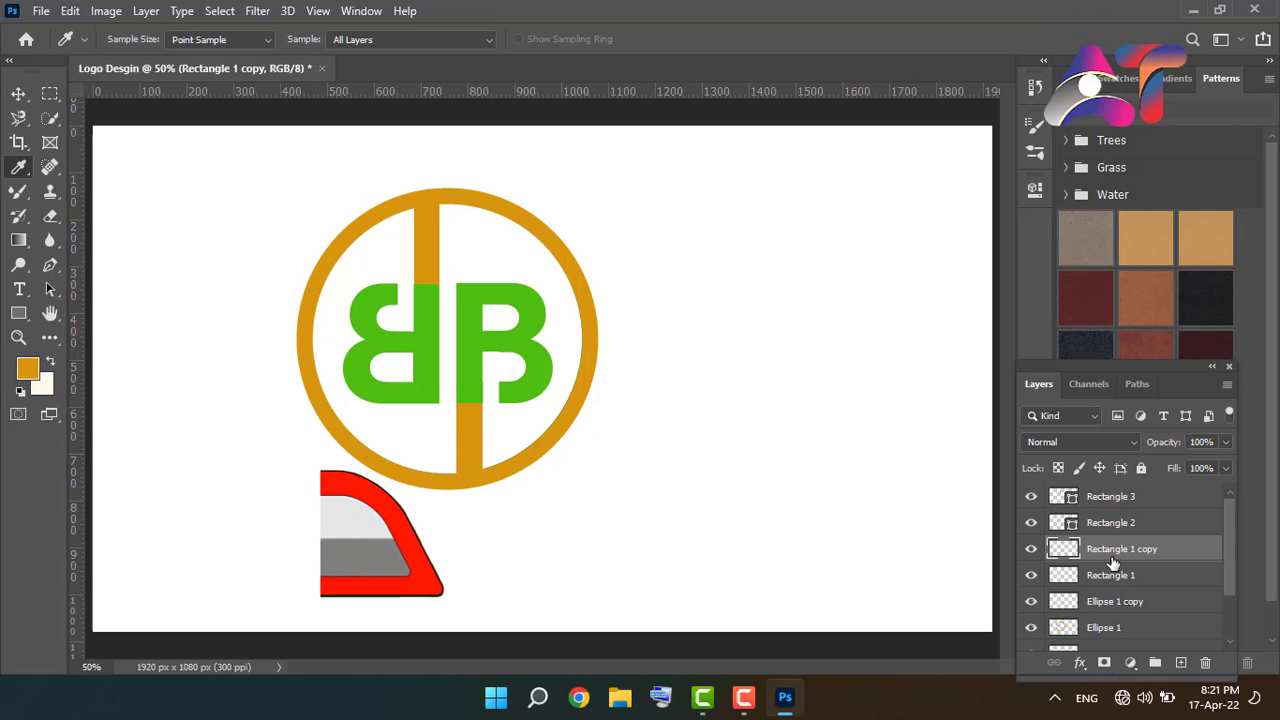
pyautogui.click(17, 95)
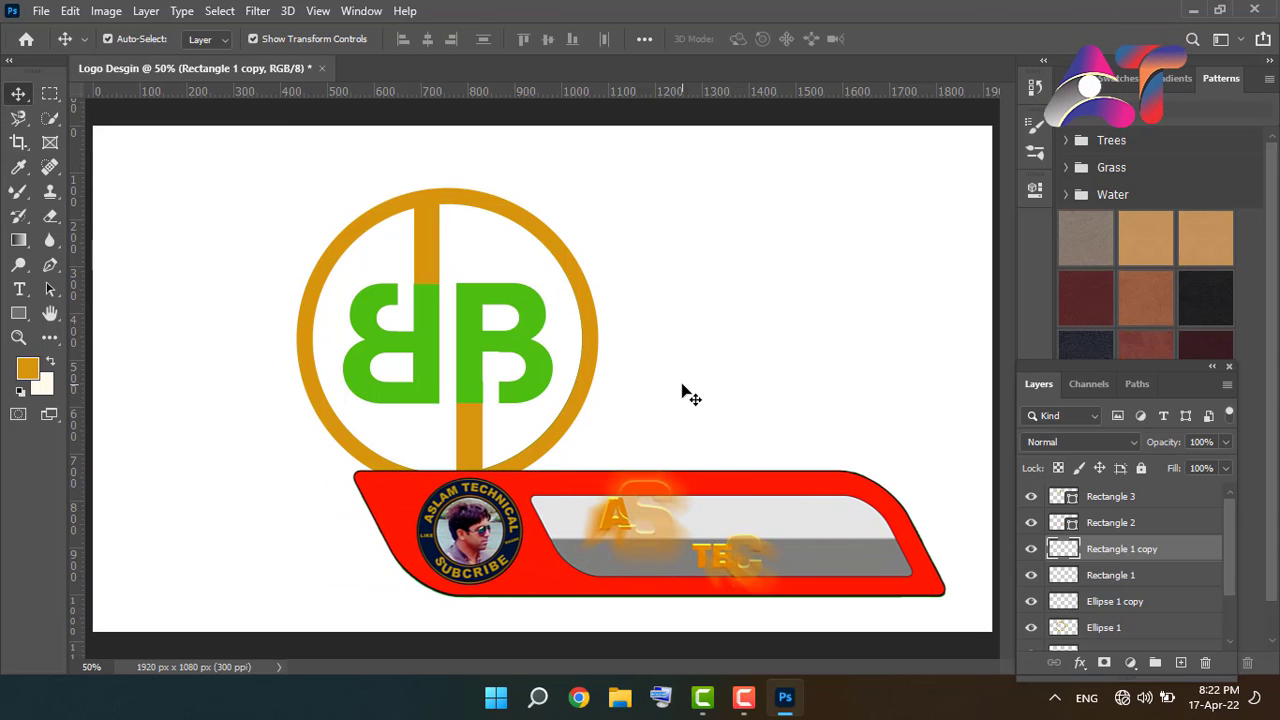
pyautogui.click(18, 314)
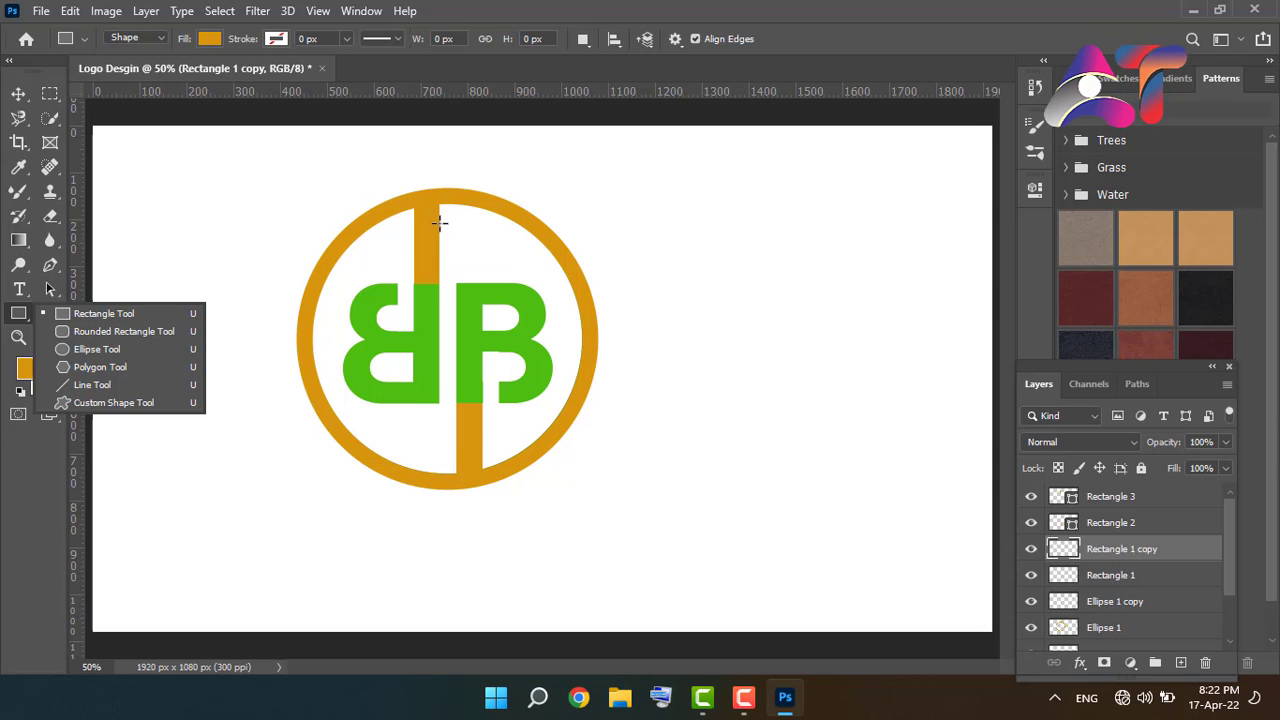
pyautogui.moveTo(439, 222); pyautogui.dragTo(452, 166)
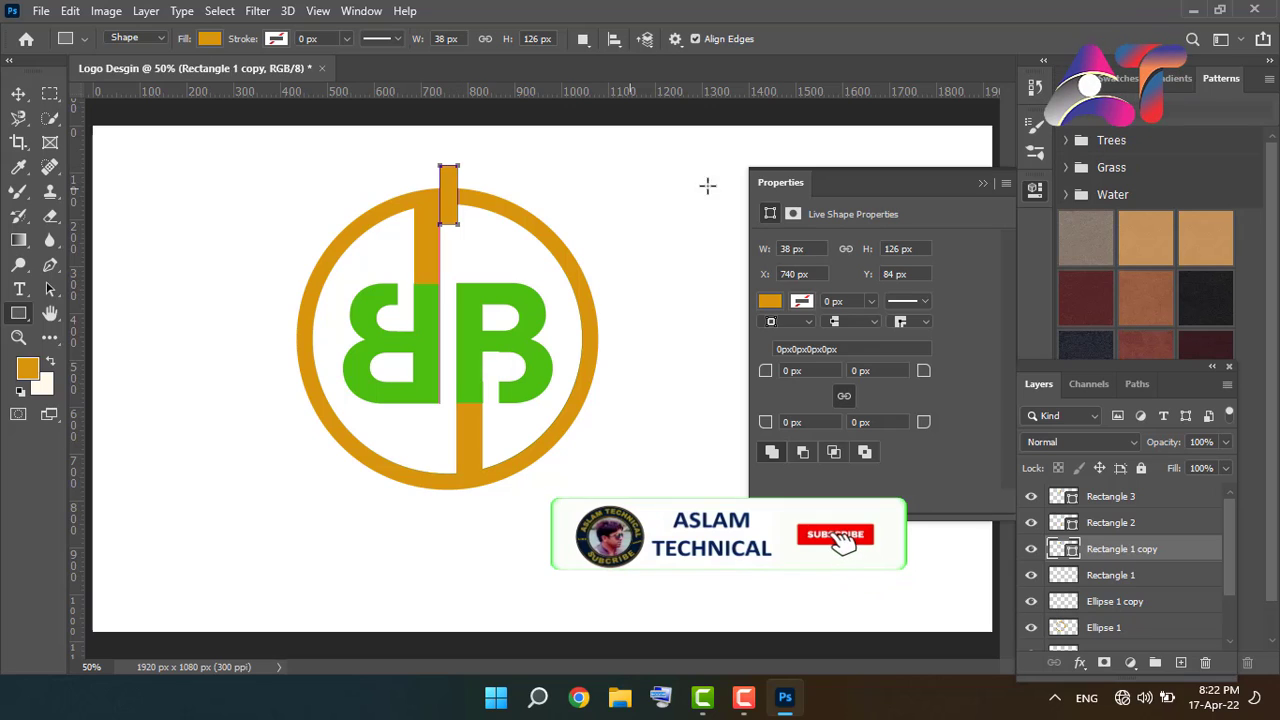
pyautogui.click(982, 183)
# Duplicate the small orange rectangle straight down across the bottom of the ring, and deselect it.
pyautogui.press('v')
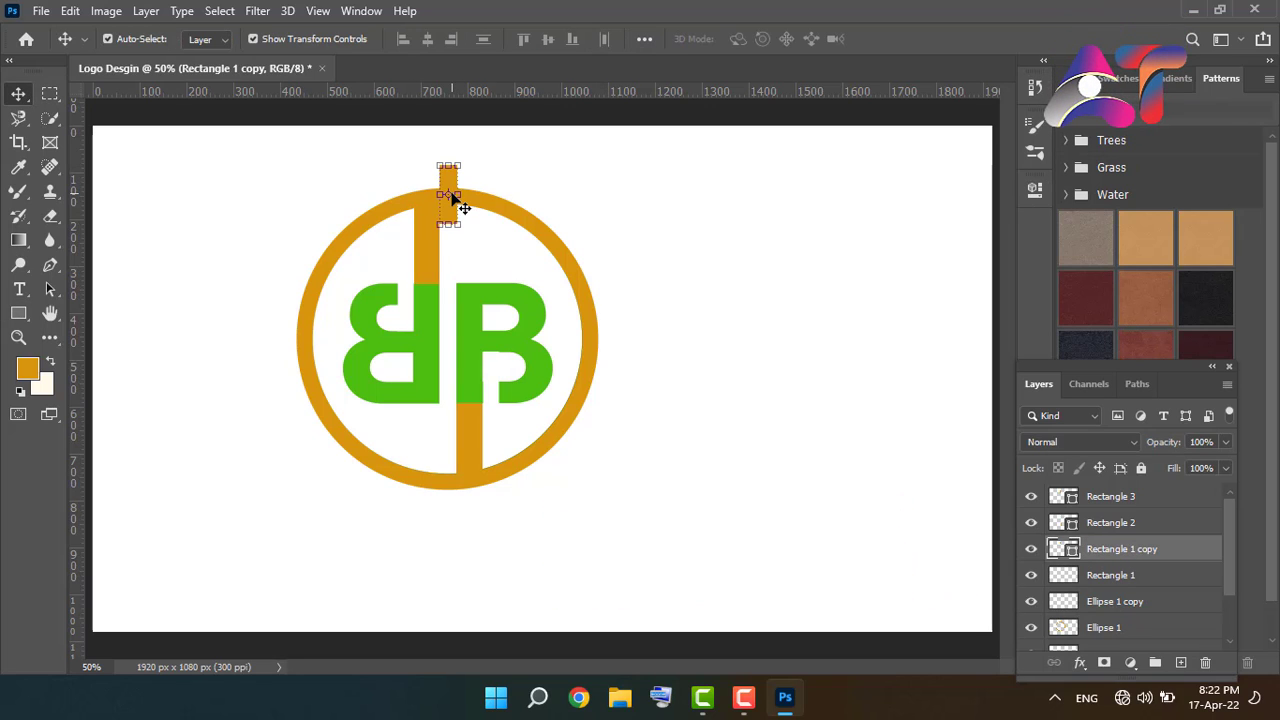
pyautogui.moveTo(452, 202); pyautogui.dragTo(448, 470)
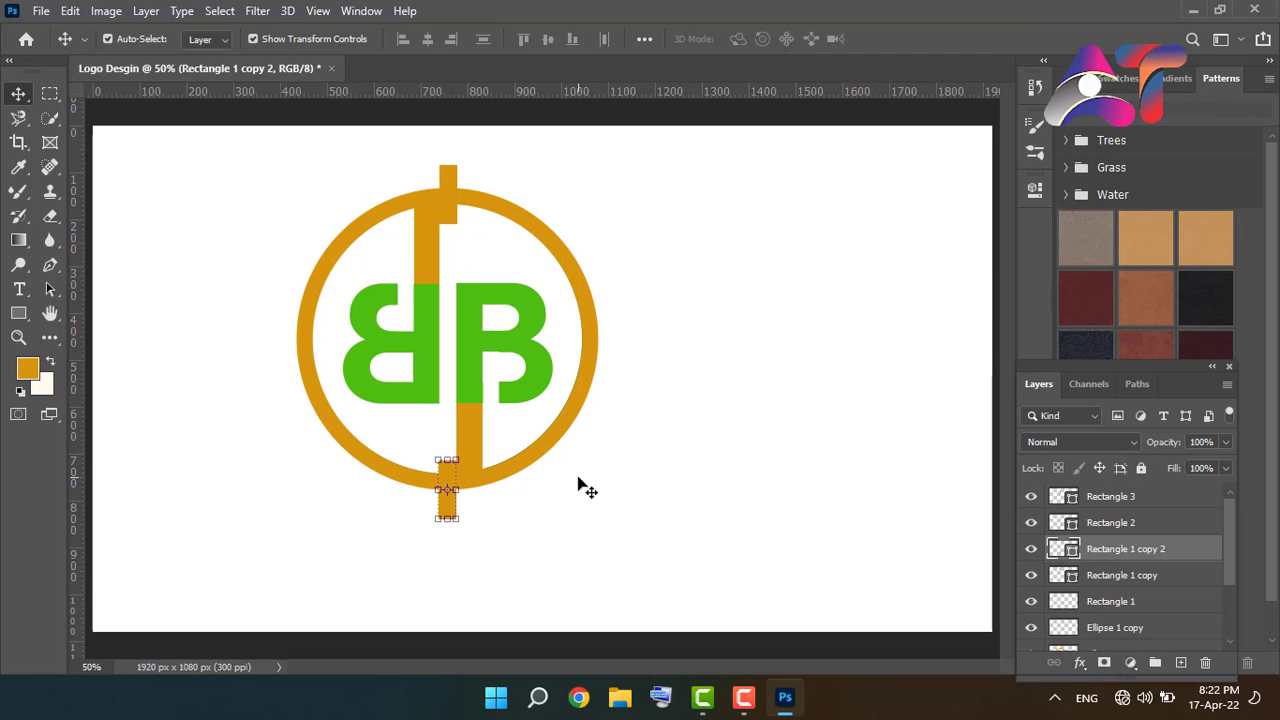
pyautogui.click(732, 415)
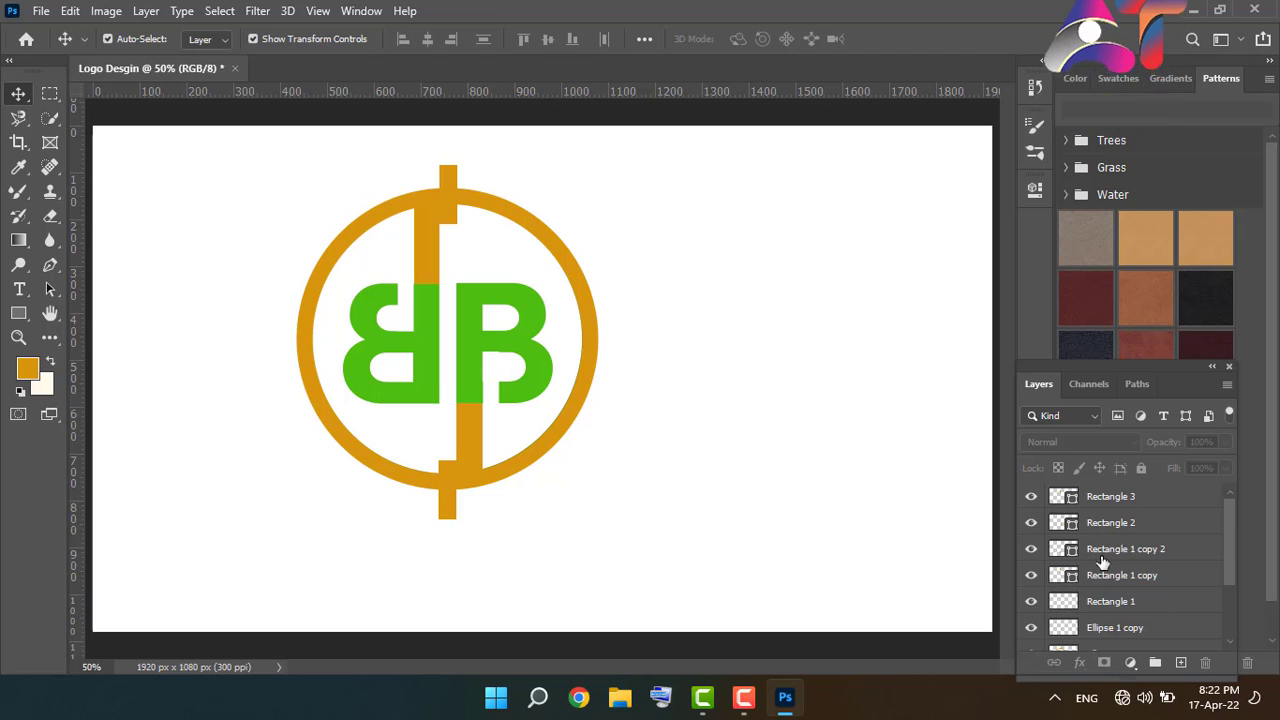
# Examine the rectangle and ellipse layers one by one to identify which part of the logo each holds.
pyautogui.click(1115, 603)
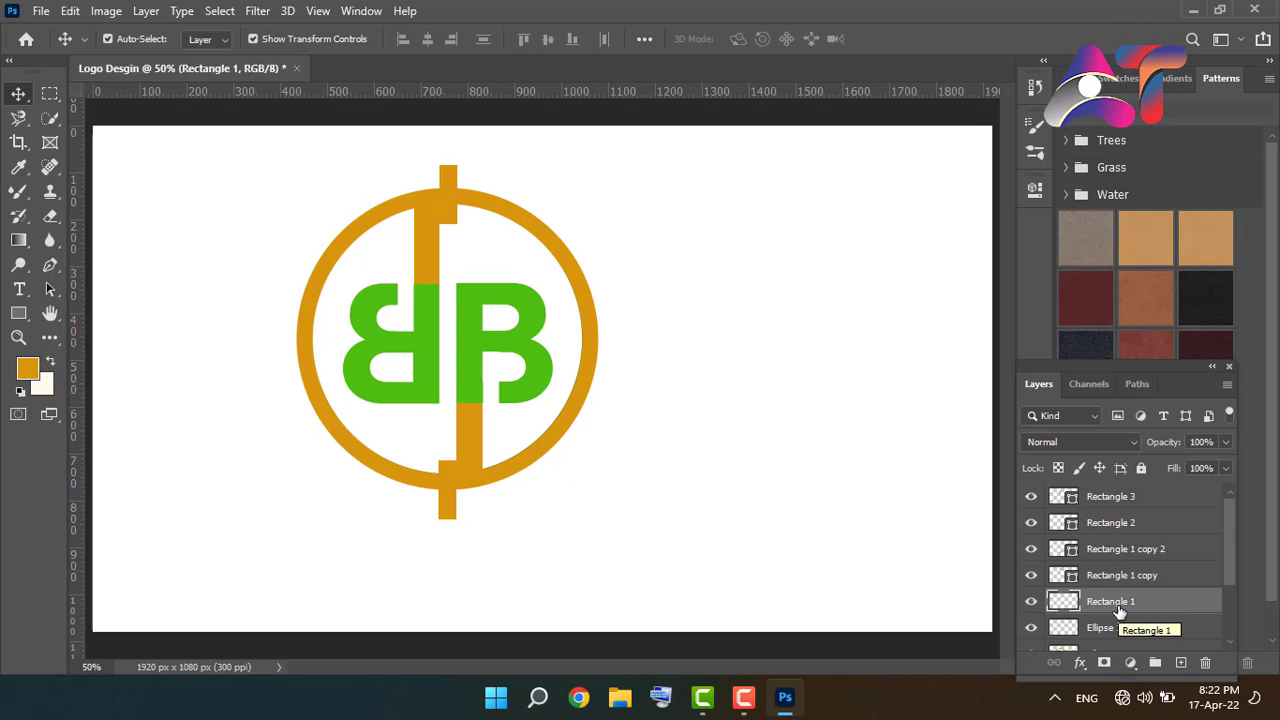
pyautogui.click(584, 372)
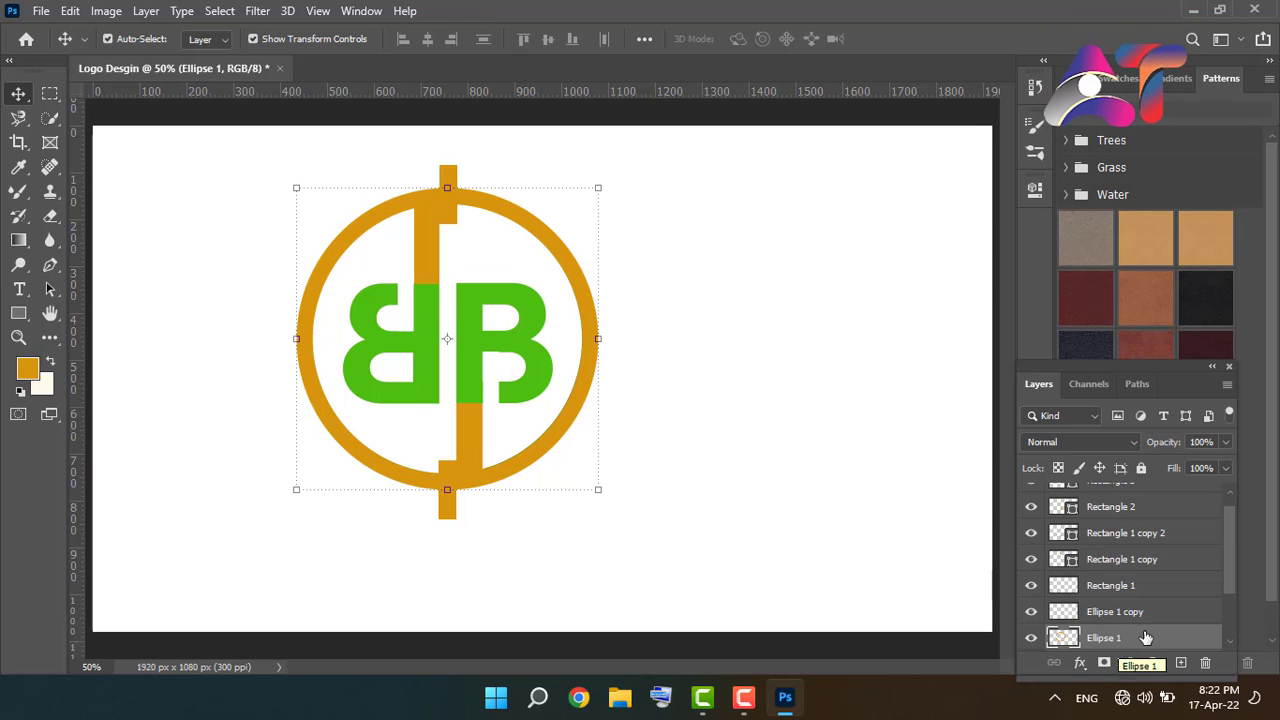
pyautogui.moveTo(1225, 587); pyautogui.dragTo(1228, 562)
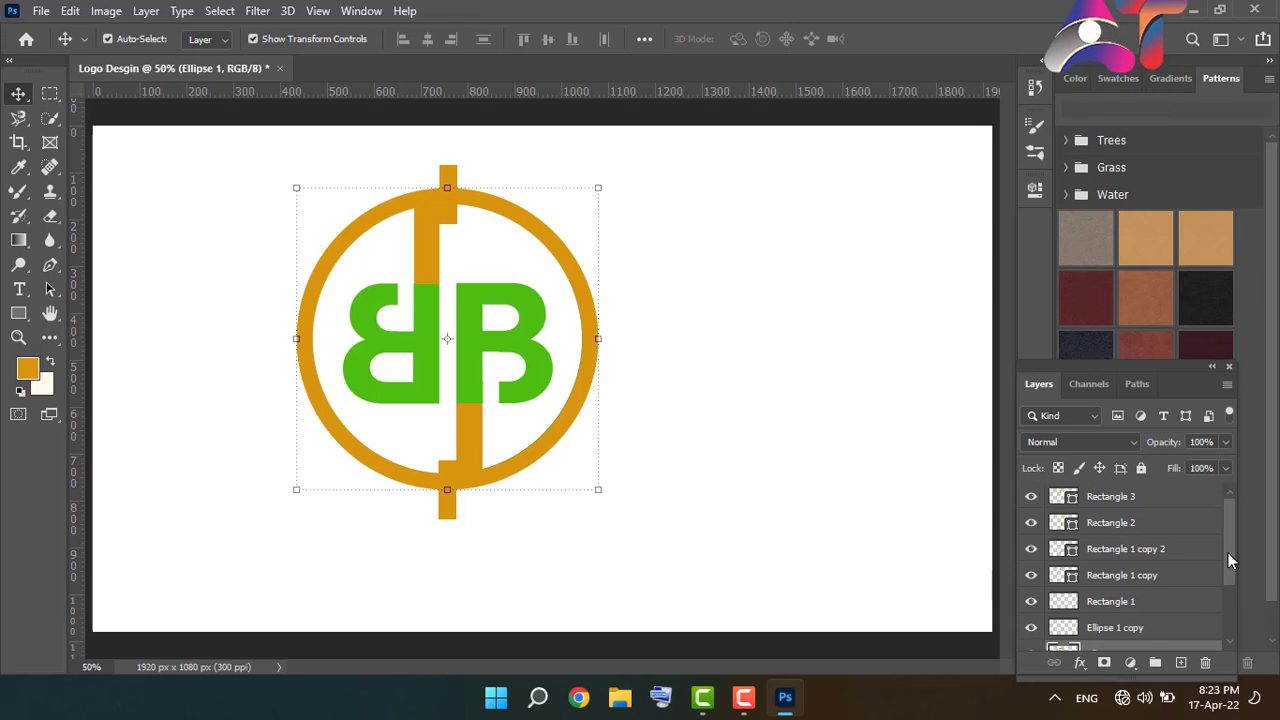
pyautogui.click(1130, 504)
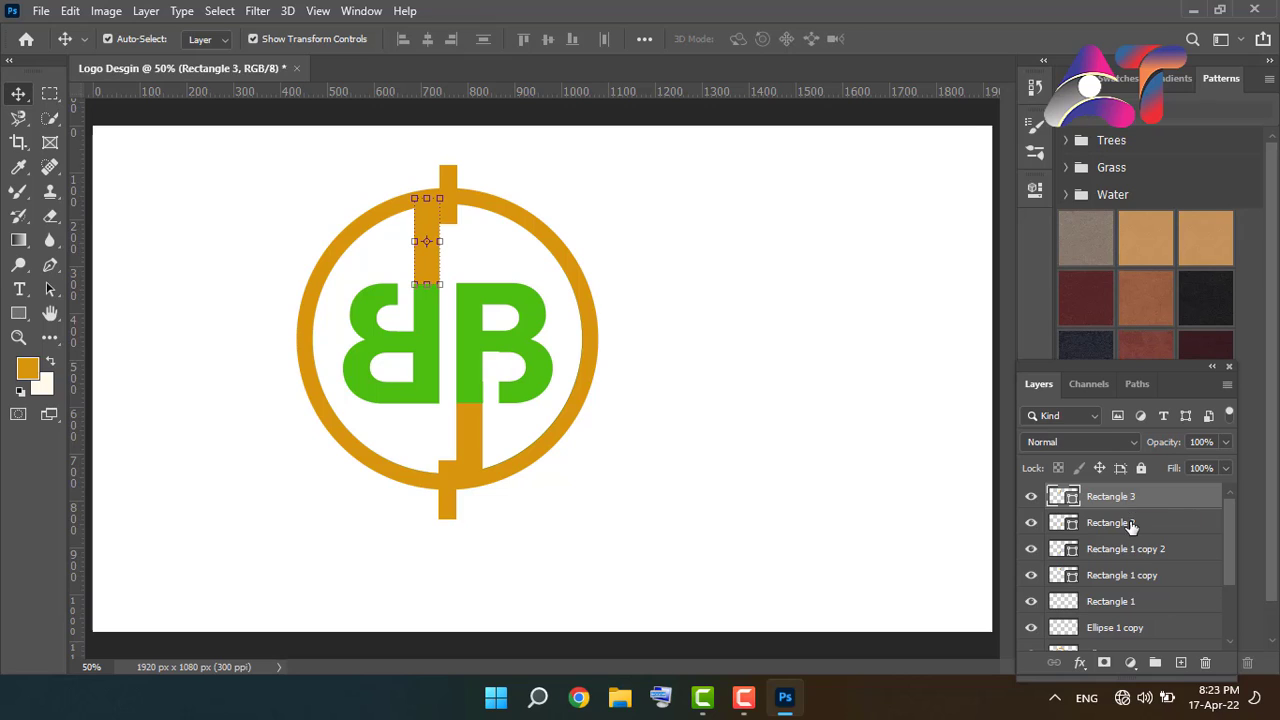
pyautogui.click(1130, 523)
pyautogui.click(1133, 552)
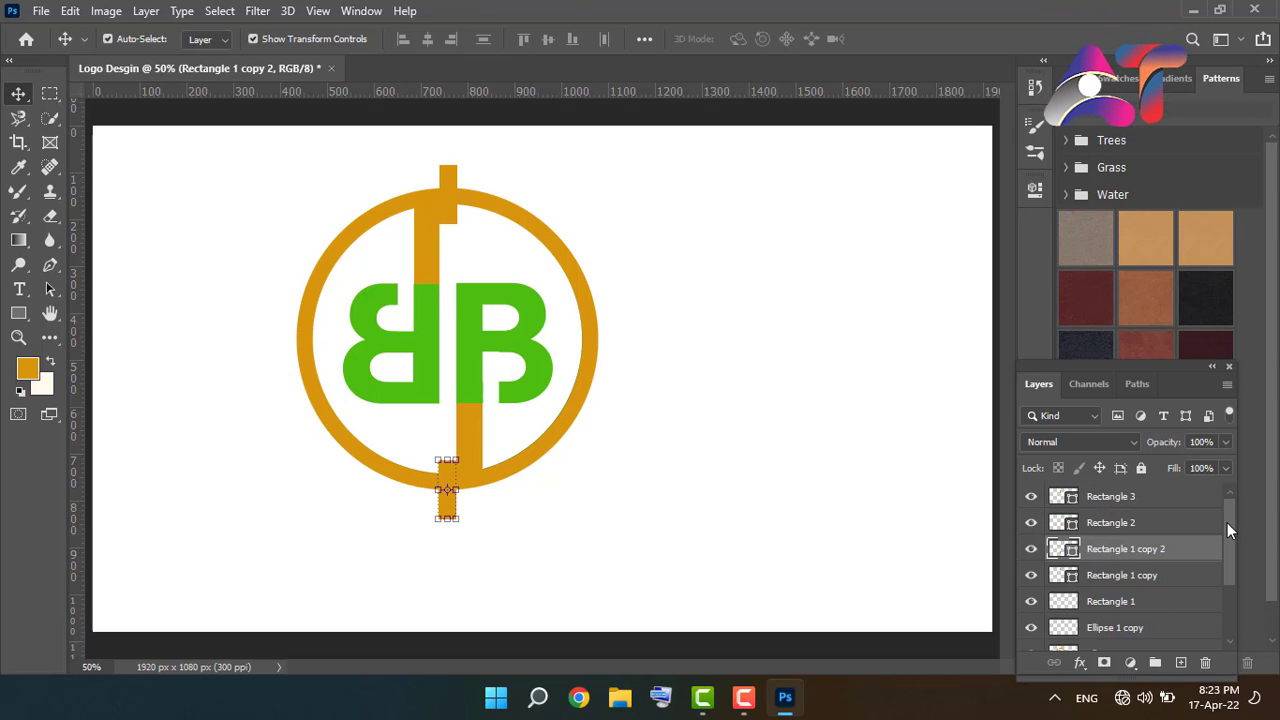
pyautogui.click(1165, 575)
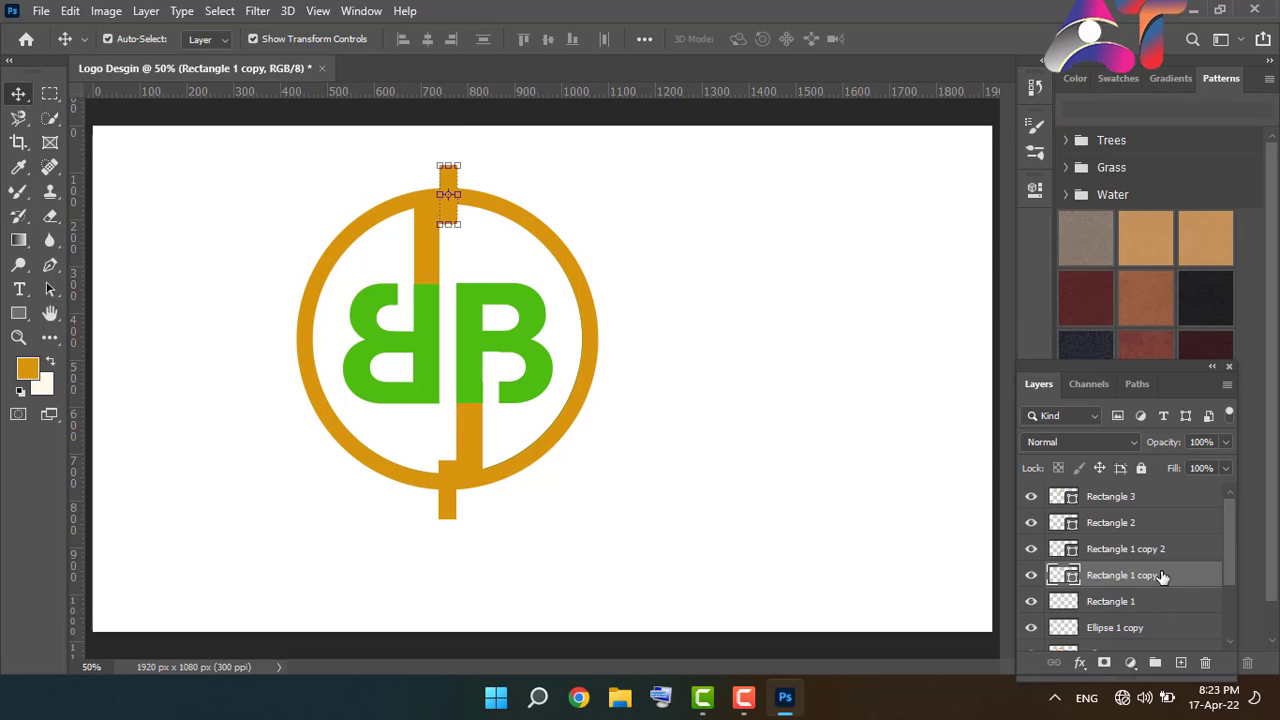
pyautogui.moveTo(1226, 527); pyautogui.dragTo(1152, 573)
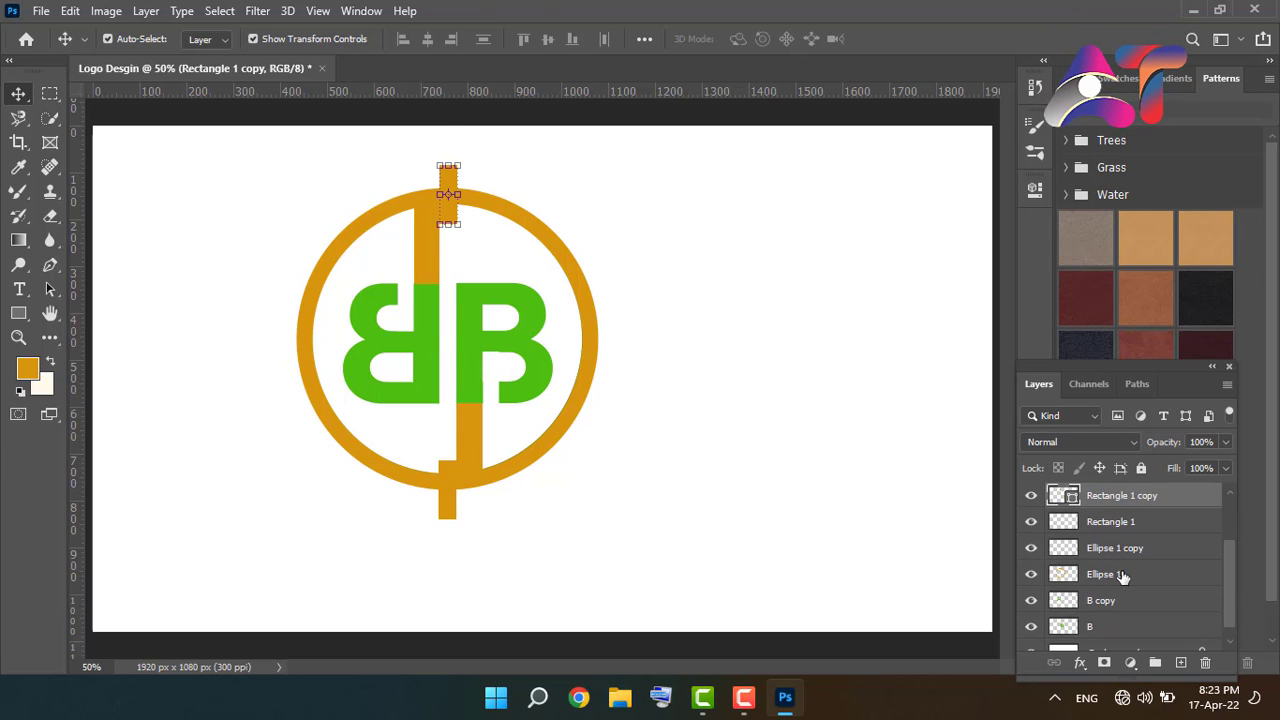
pyautogui.click(1122, 576)
pyautogui.moveTo(1229, 555); pyautogui.dragTo(1228, 522)
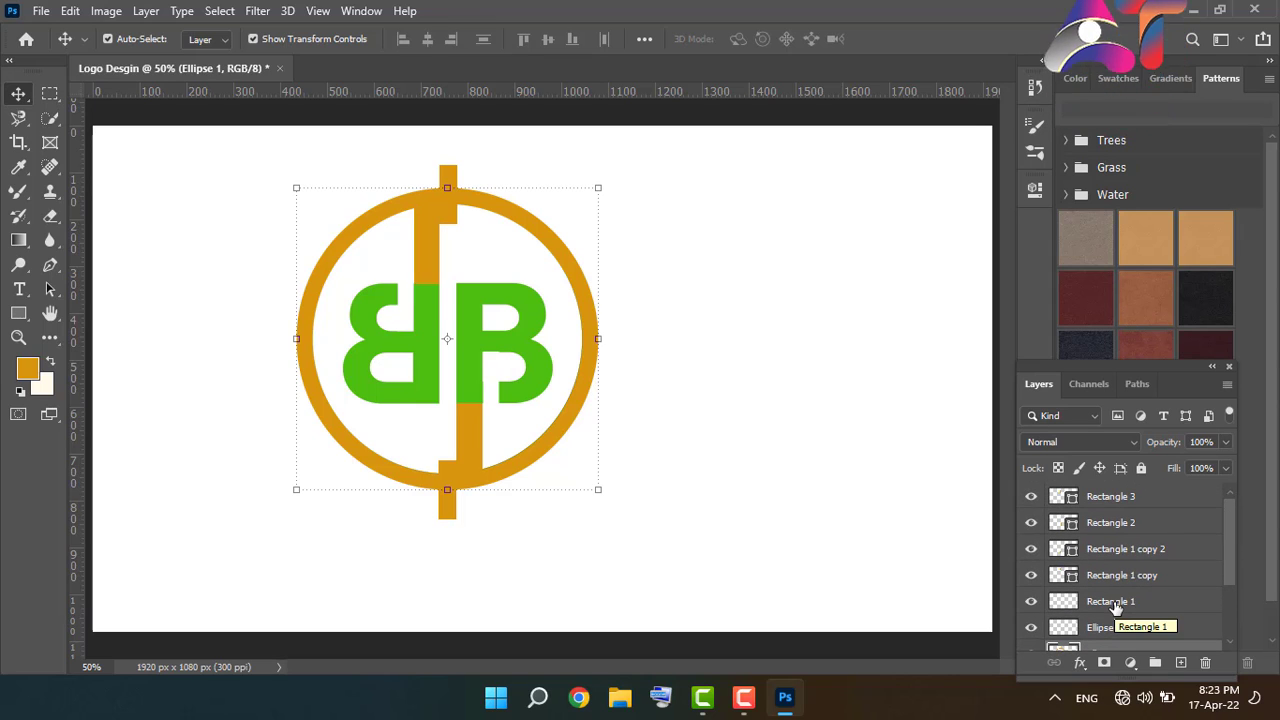
pyautogui.keyDown('ctrl'); pyautogui.click(1066, 602); pyautogui.keyUp('ctrl')
pyautogui.click(589, 270)
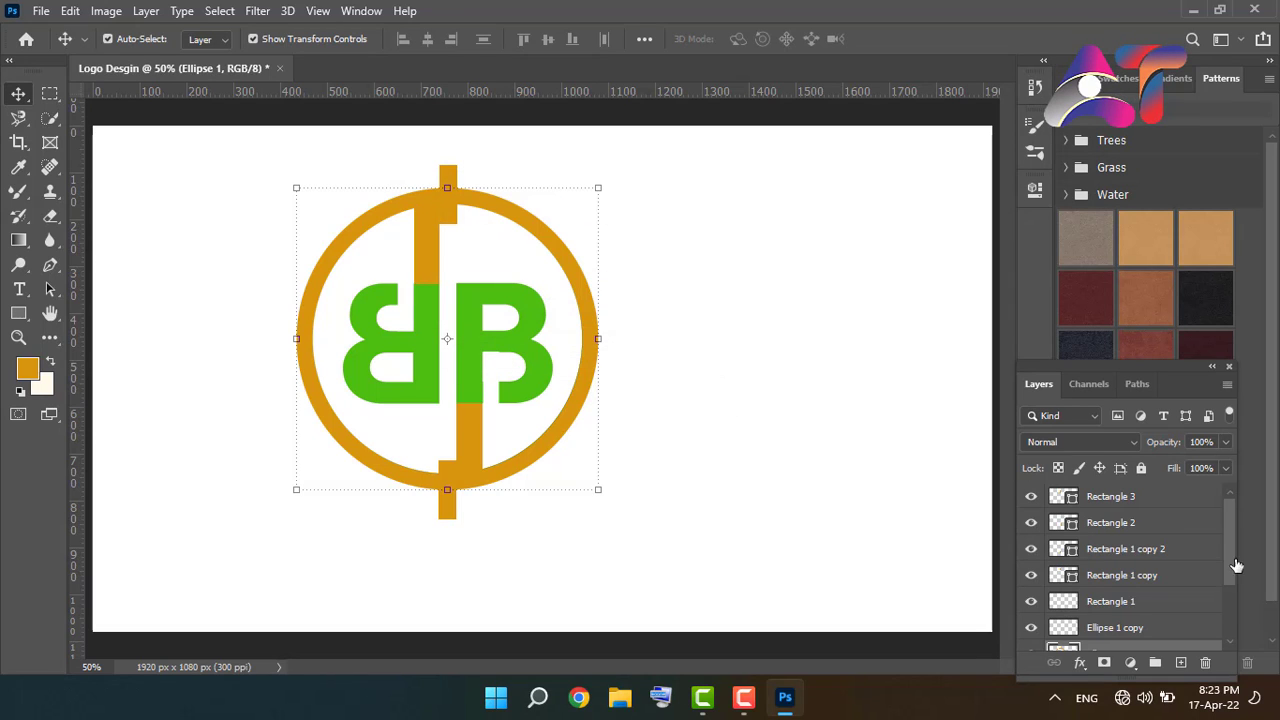
pyautogui.scroll(-2, 1130, 560)
pyautogui.rightClick(1123, 609)
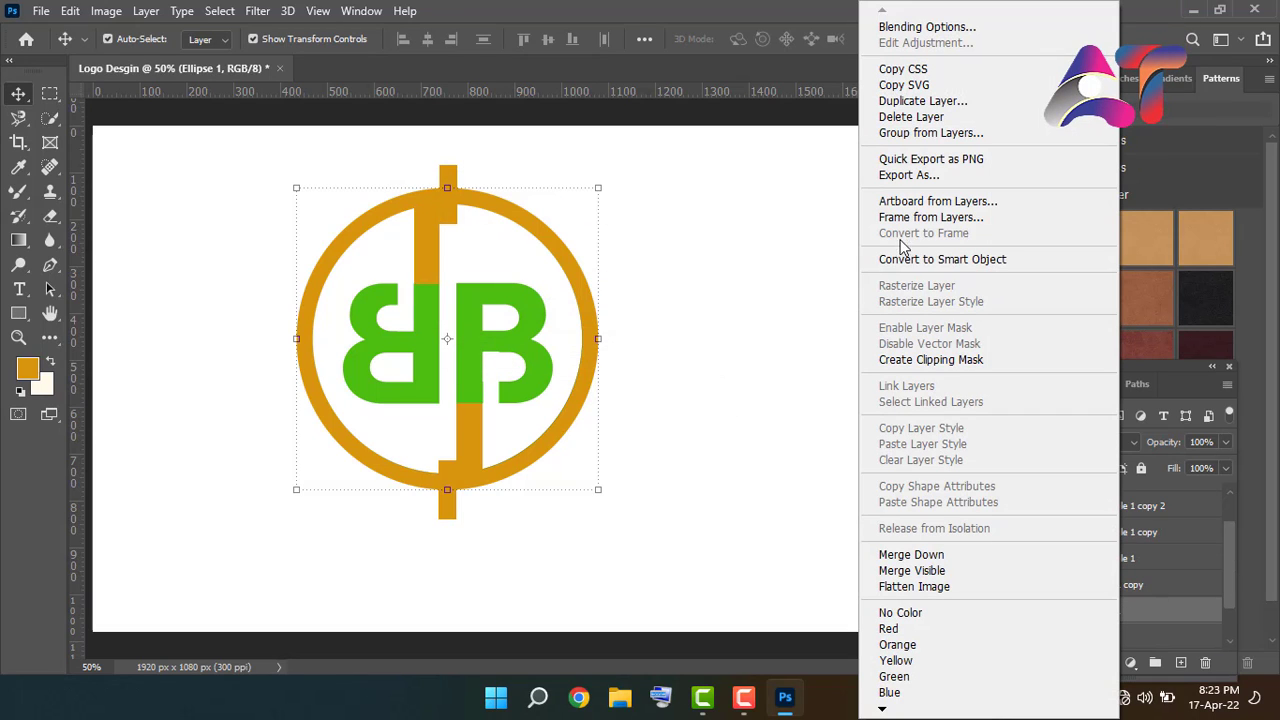
pyautogui.click(816, 414)
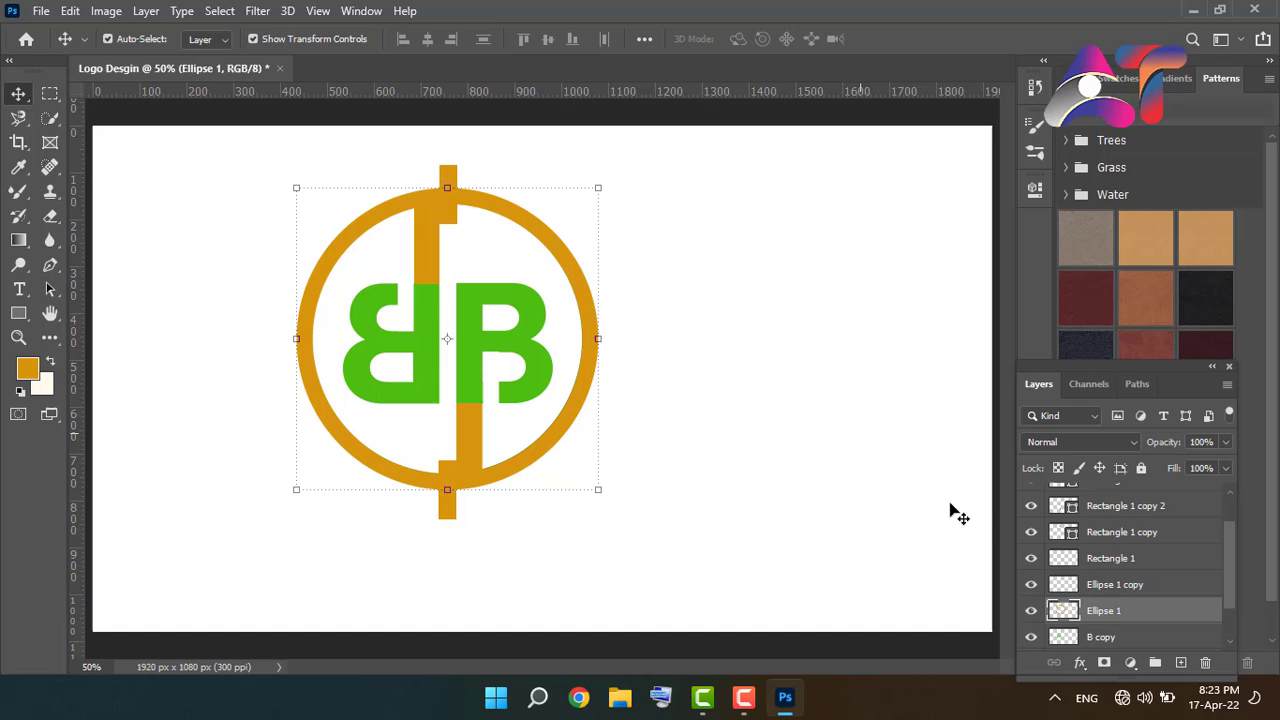
# Rasterize the Rectangle 1 copy layer holding the small bar across the ring's top.
pyautogui.click(1107, 535)
pyautogui.rightClick(1107, 533)
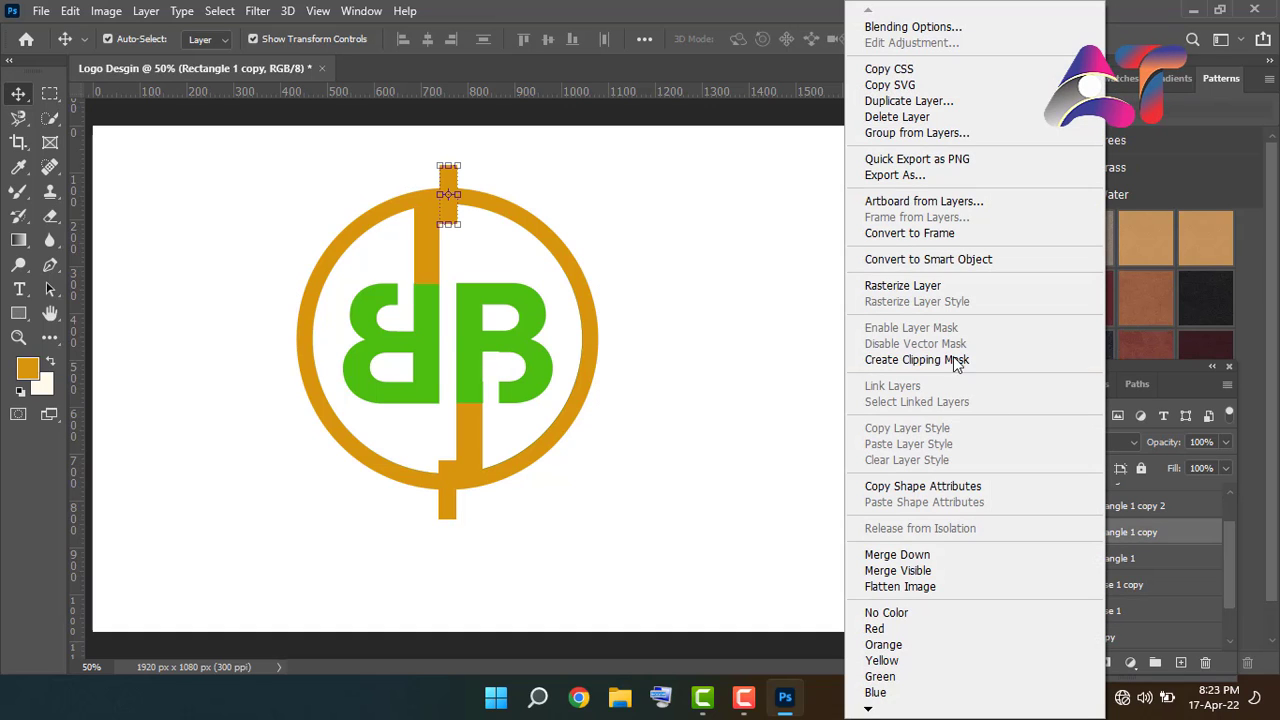
pyautogui.click(945, 289)
pyautogui.click(1121, 559)
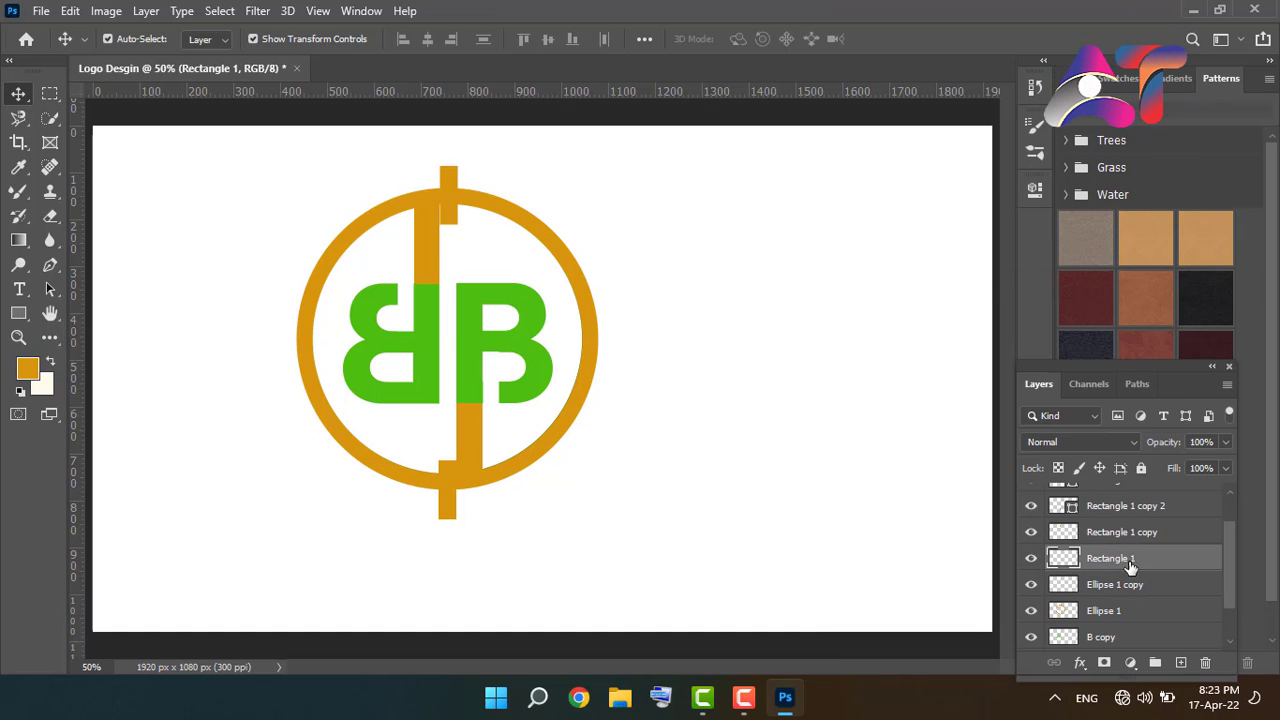
pyautogui.click(1131, 588)
pyautogui.click(1130, 561)
pyautogui.click(1033, 561)
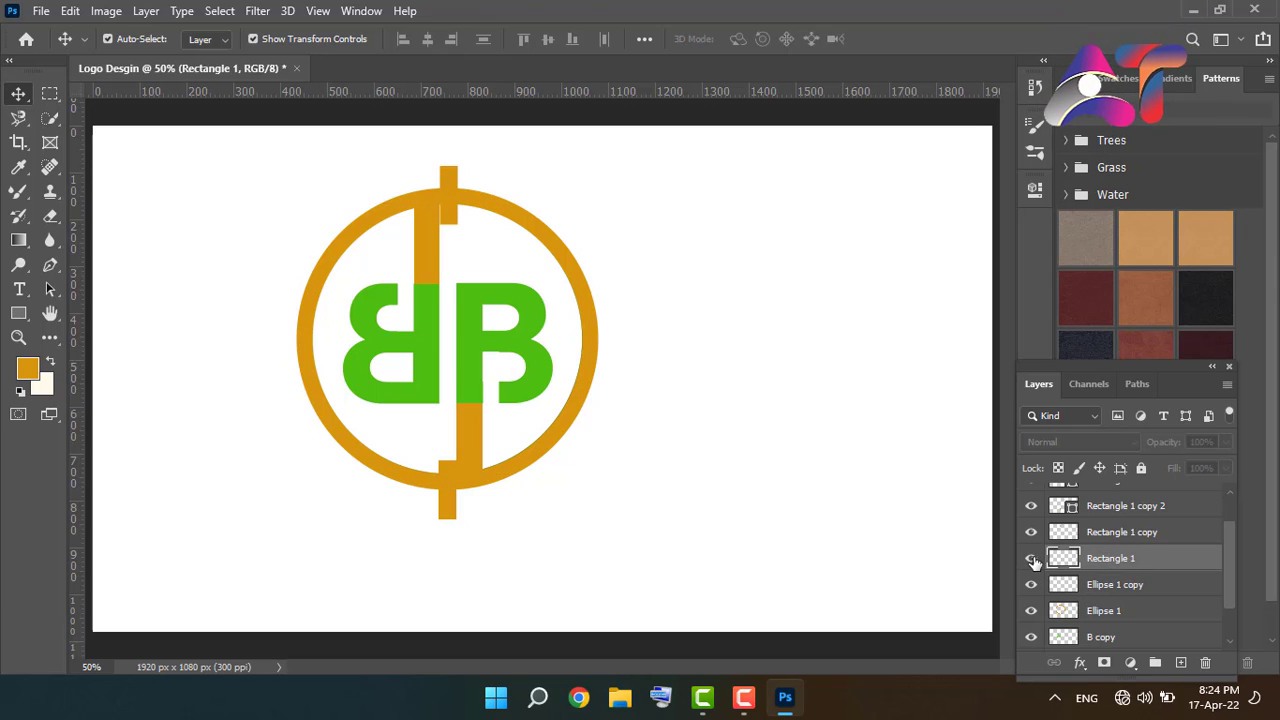
pyautogui.click(452, 188)
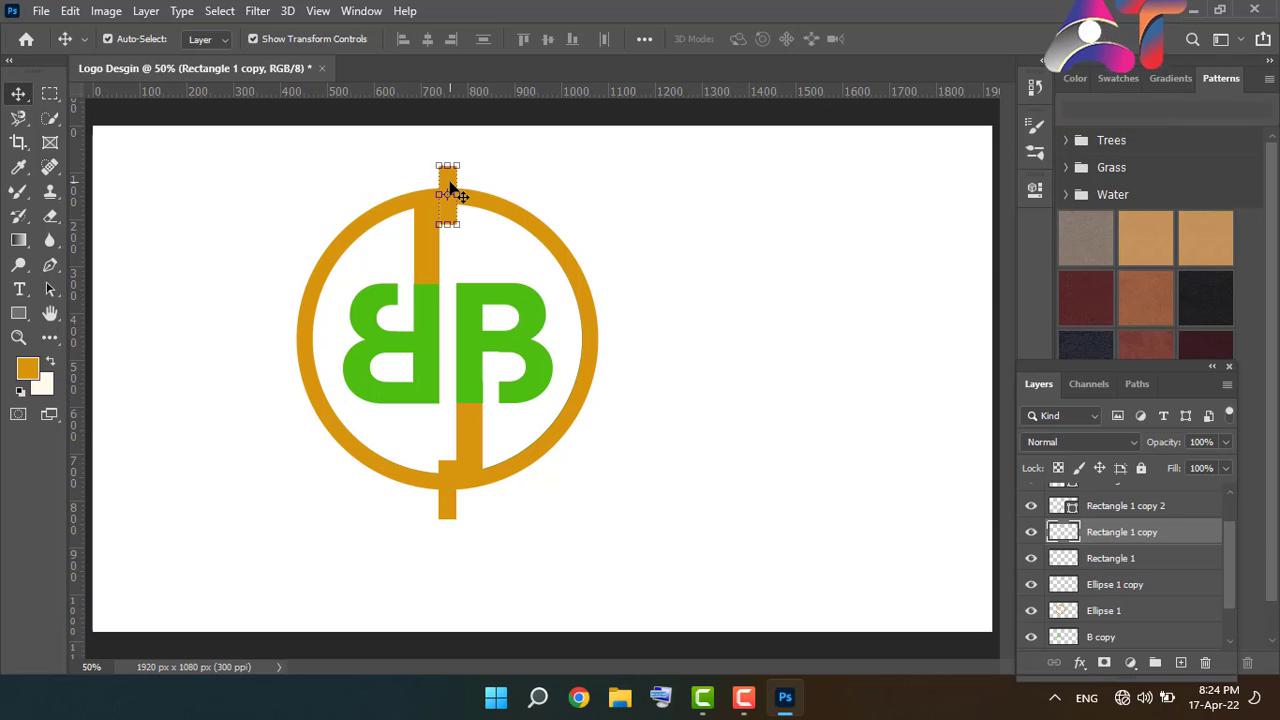
pyautogui.click(607, 218)
pyautogui.click(1152, 540)
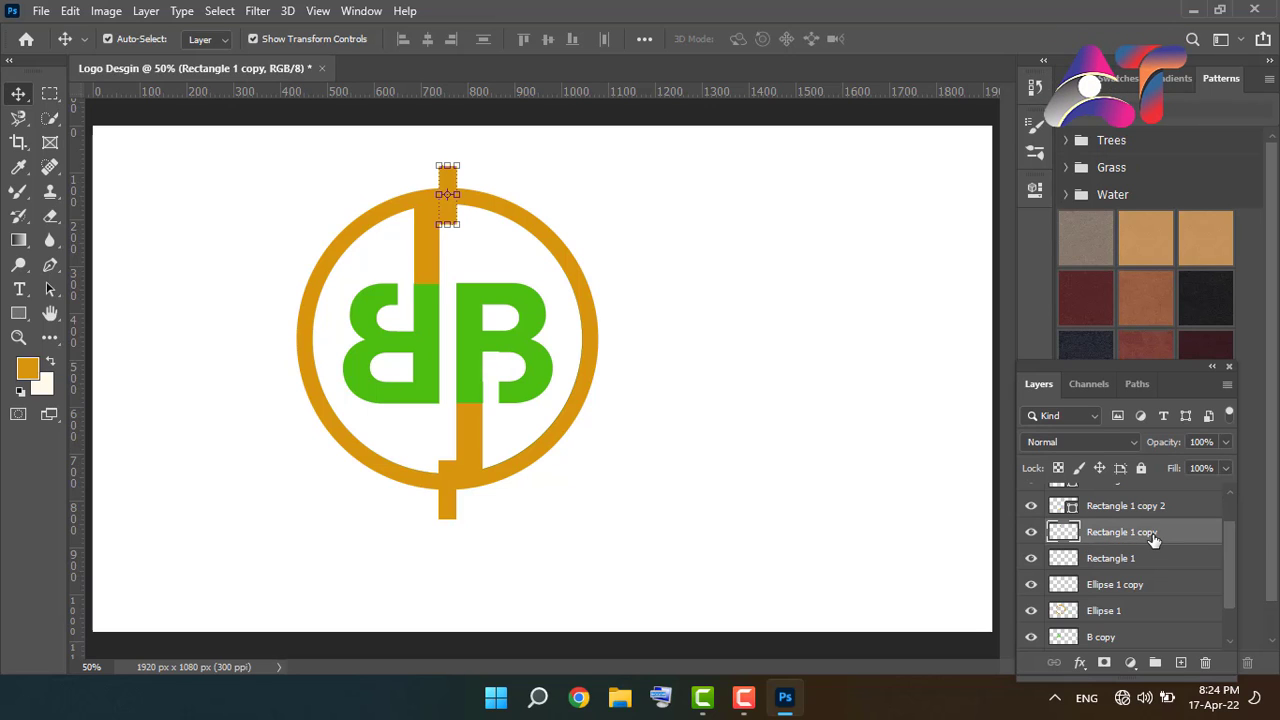
# Rasterize the Rectangle 1 copy 2 layer holding the small bar across the ring's bottom.
pyautogui.click(1156, 506)
pyautogui.rightClick(1158, 508)
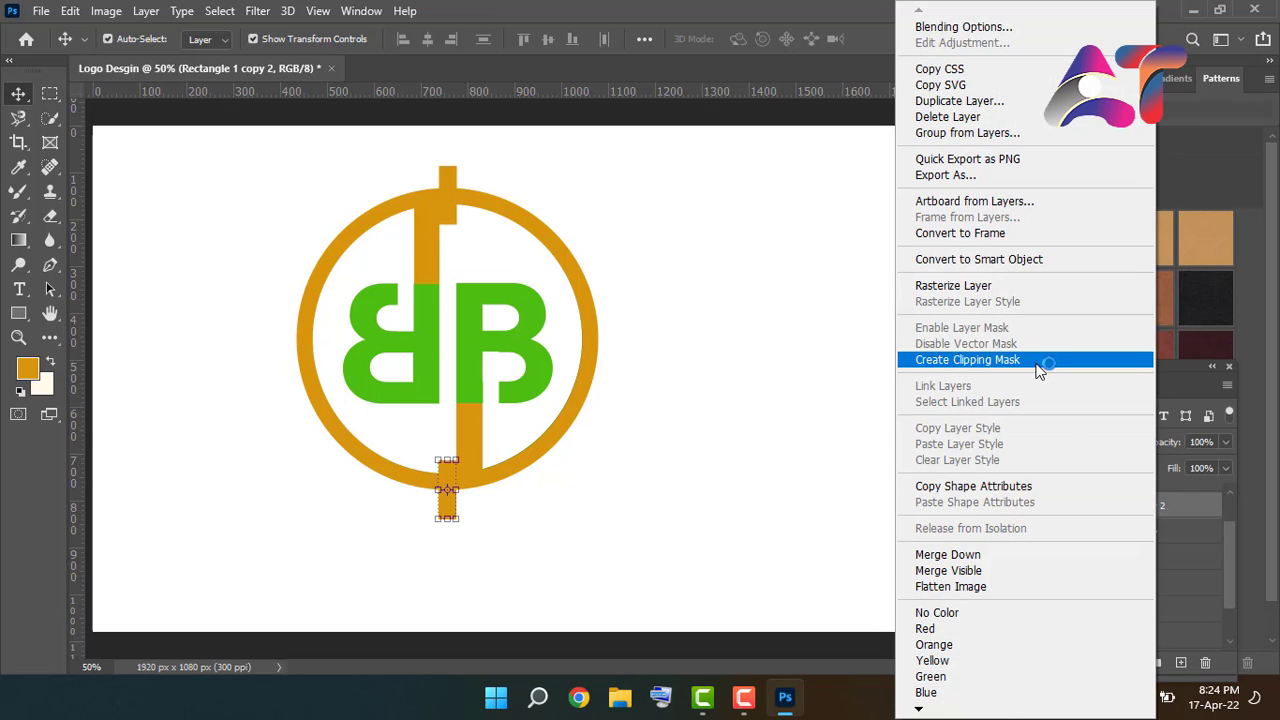
pyautogui.click(962, 286)
pyautogui.click(1152, 540)
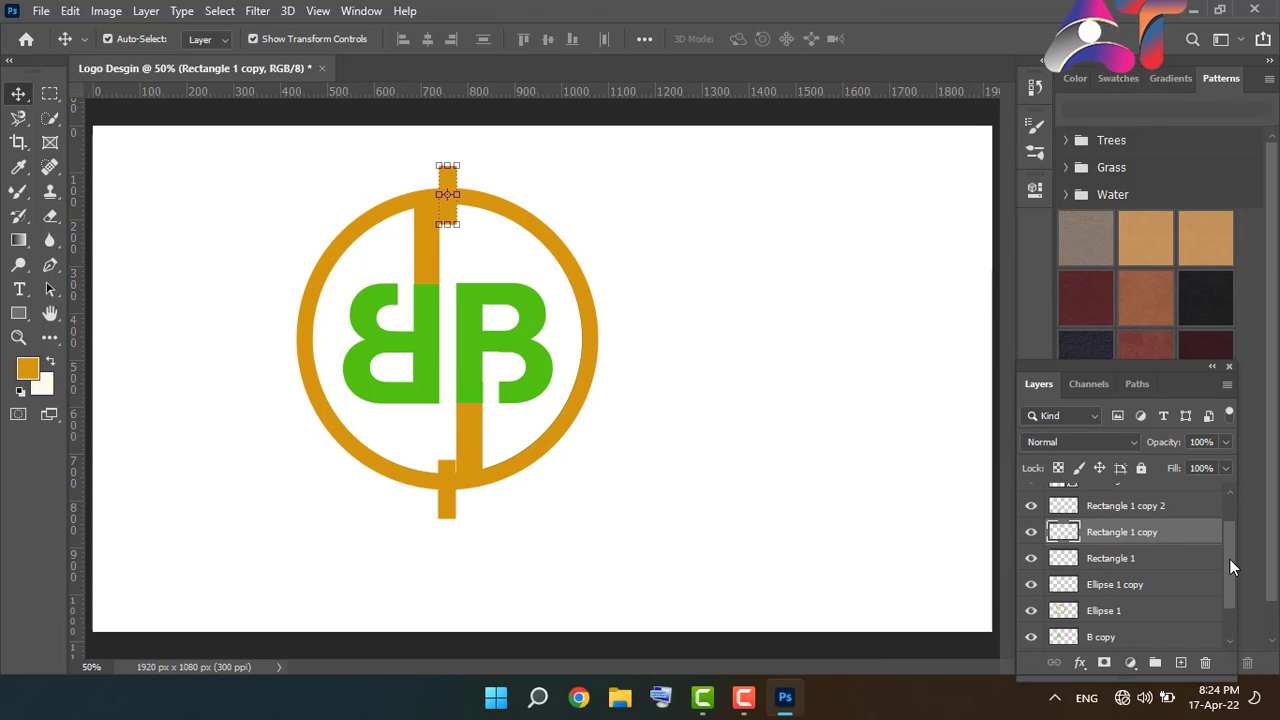
# Cut the top bar's outline out of the ring on the Ellipse 1 layer and clear the bar from its own layer.
pyautogui.moveTo(1230, 559); pyautogui.dragTo(1229, 568)
pyautogui.click(1153, 572)
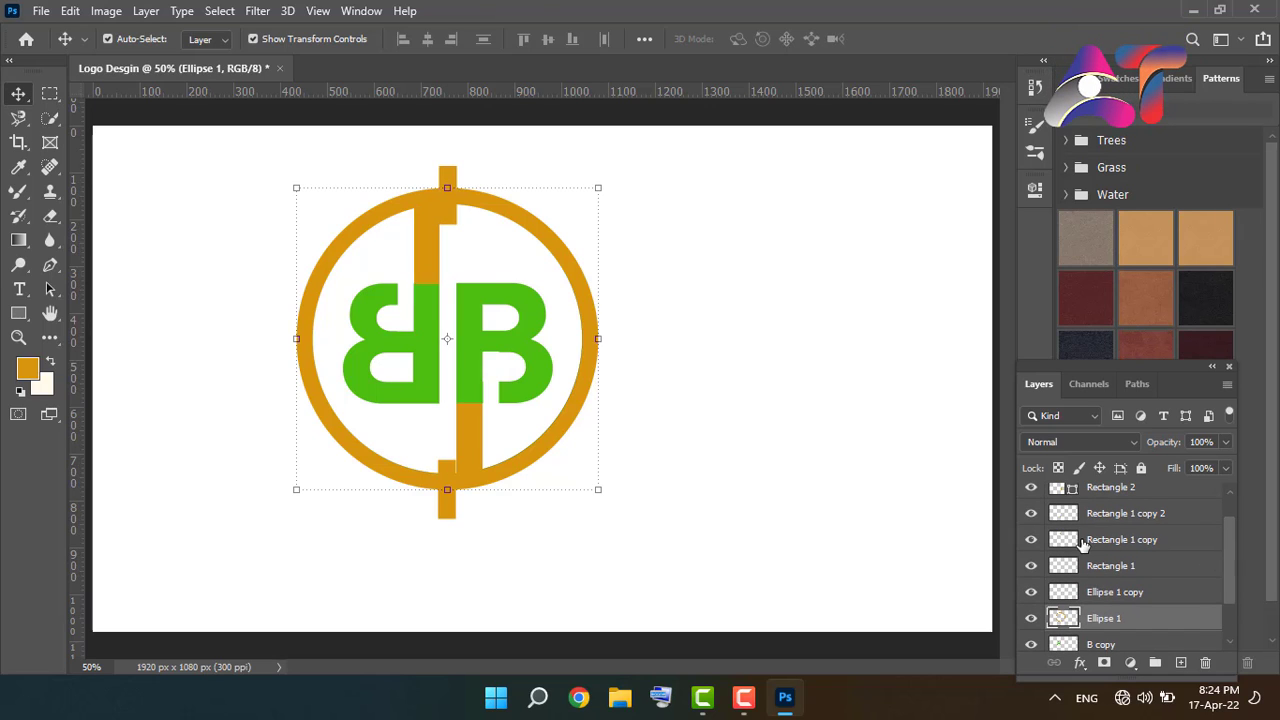
pyautogui.keyDown('ctrl'); pyautogui.click(1065, 513); pyautogui.keyUp('ctrl')
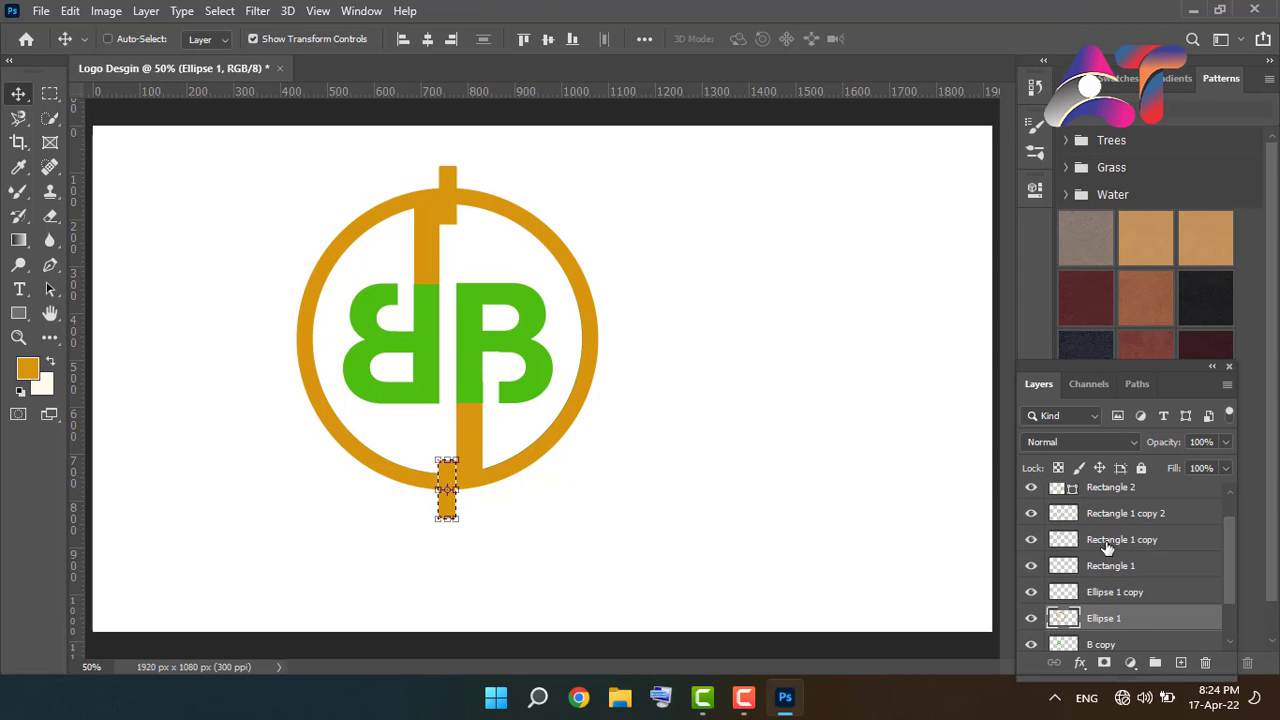
pyautogui.keyDown('ctrl'); pyautogui.click(1068, 541); pyautogui.keyUp('ctrl')
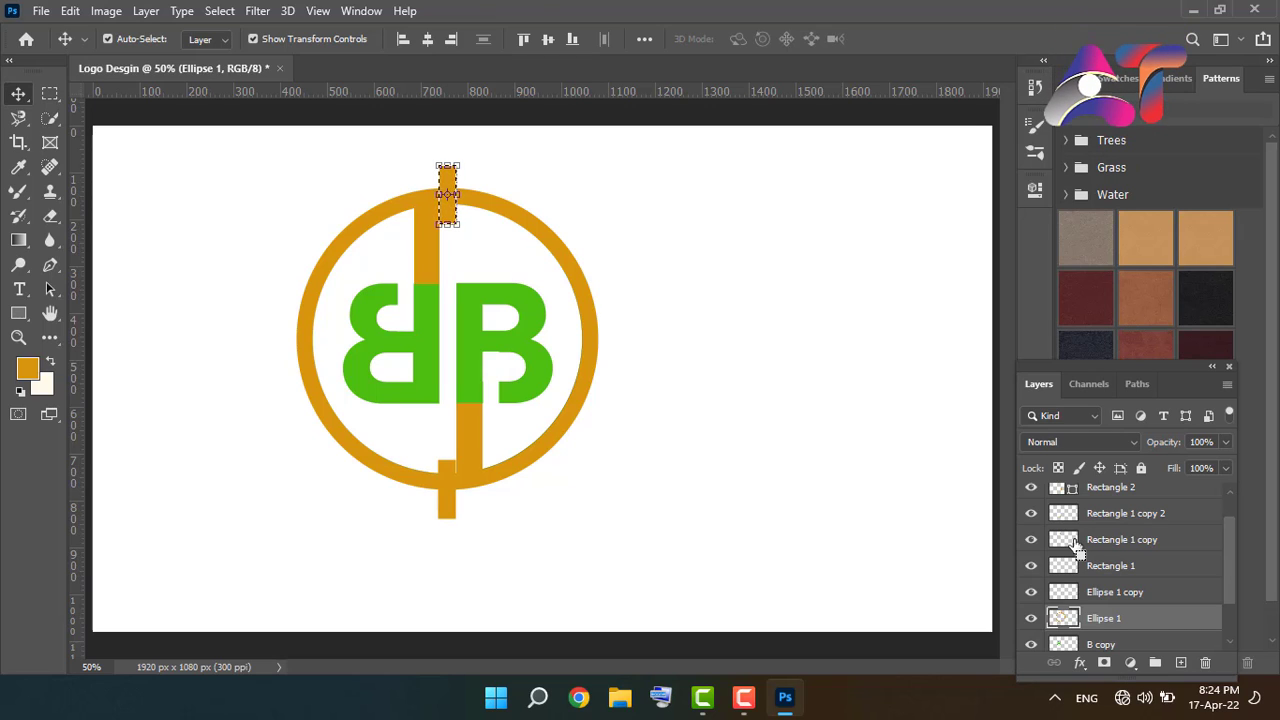
pyautogui.click(1145, 515)
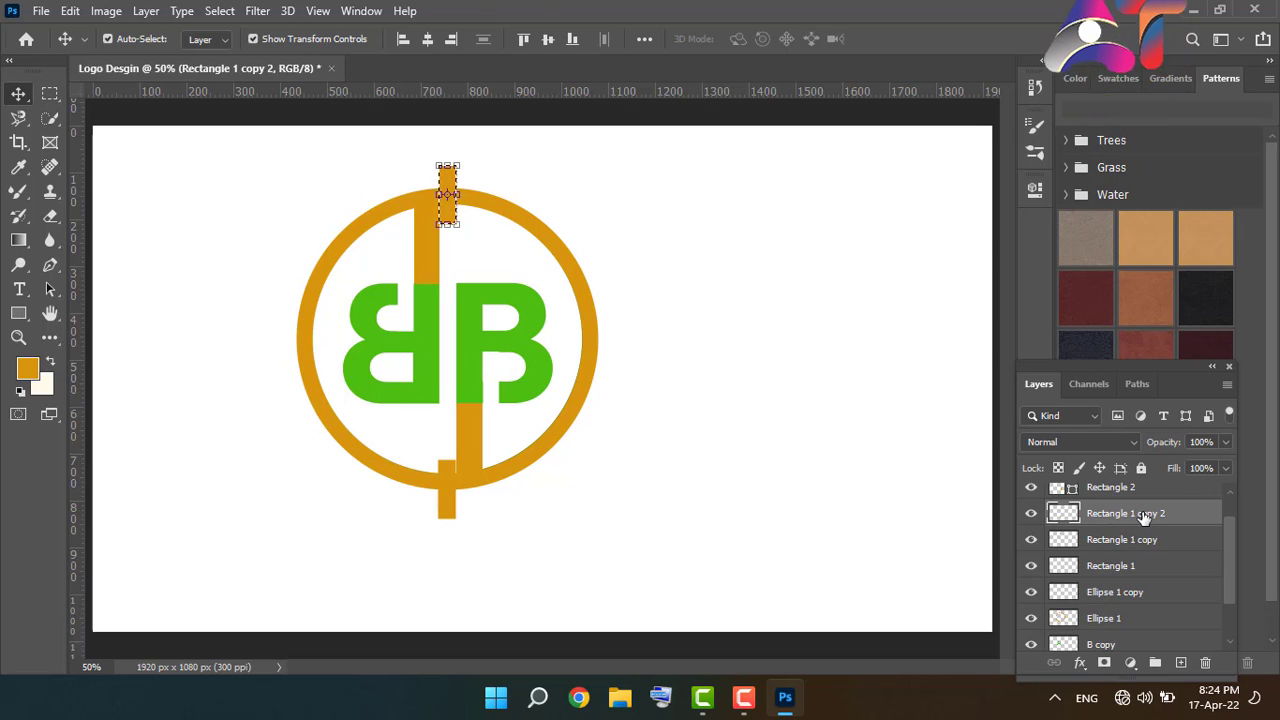
pyautogui.click(1130, 541)
pyautogui.press('Delete')
pyautogui.click(879, 445)
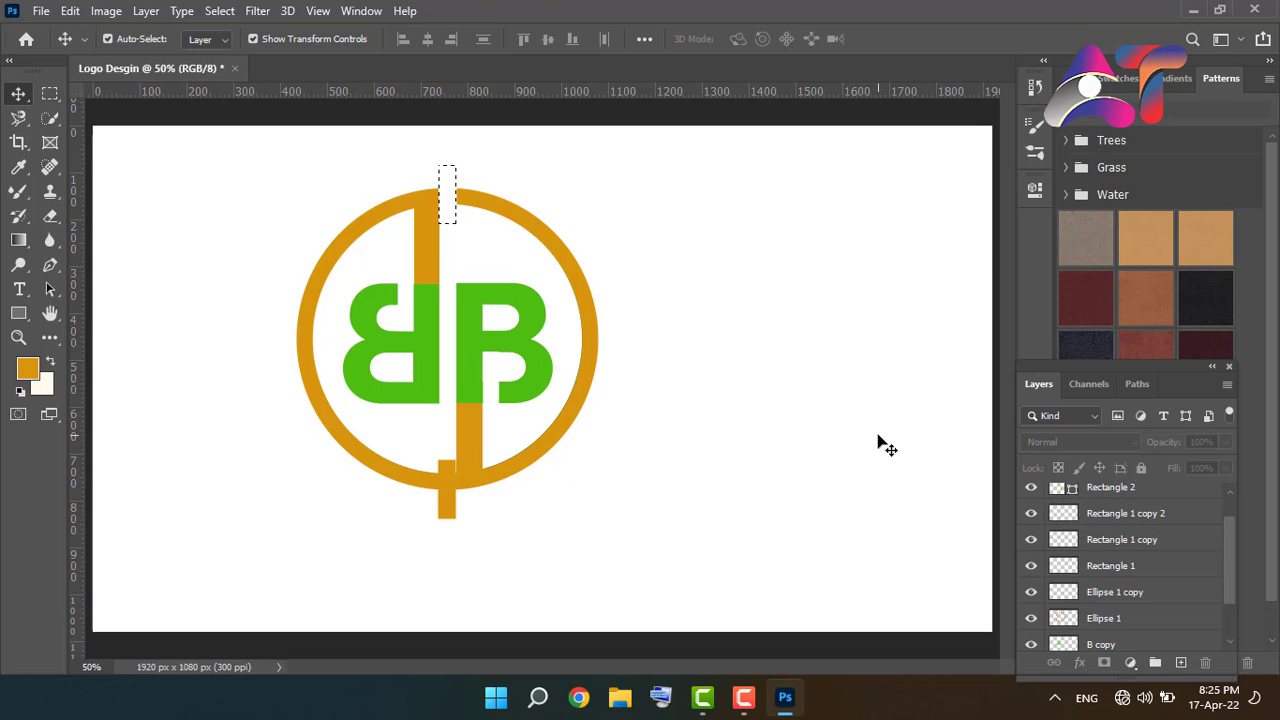
# Cut the bottom bar's outline out of the ring on the Ellipse 1 layer, clear the bar from its layer, and deselect.
pyautogui.click(447, 512)
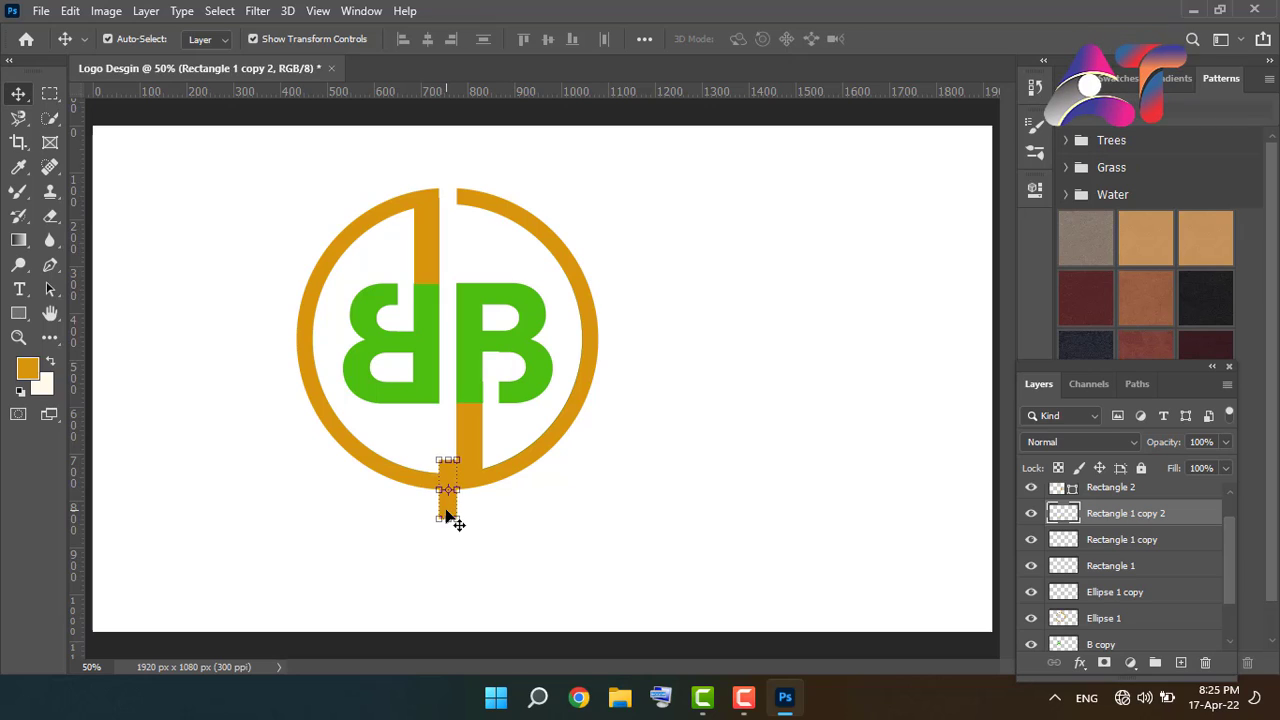
pyautogui.click(1101, 619)
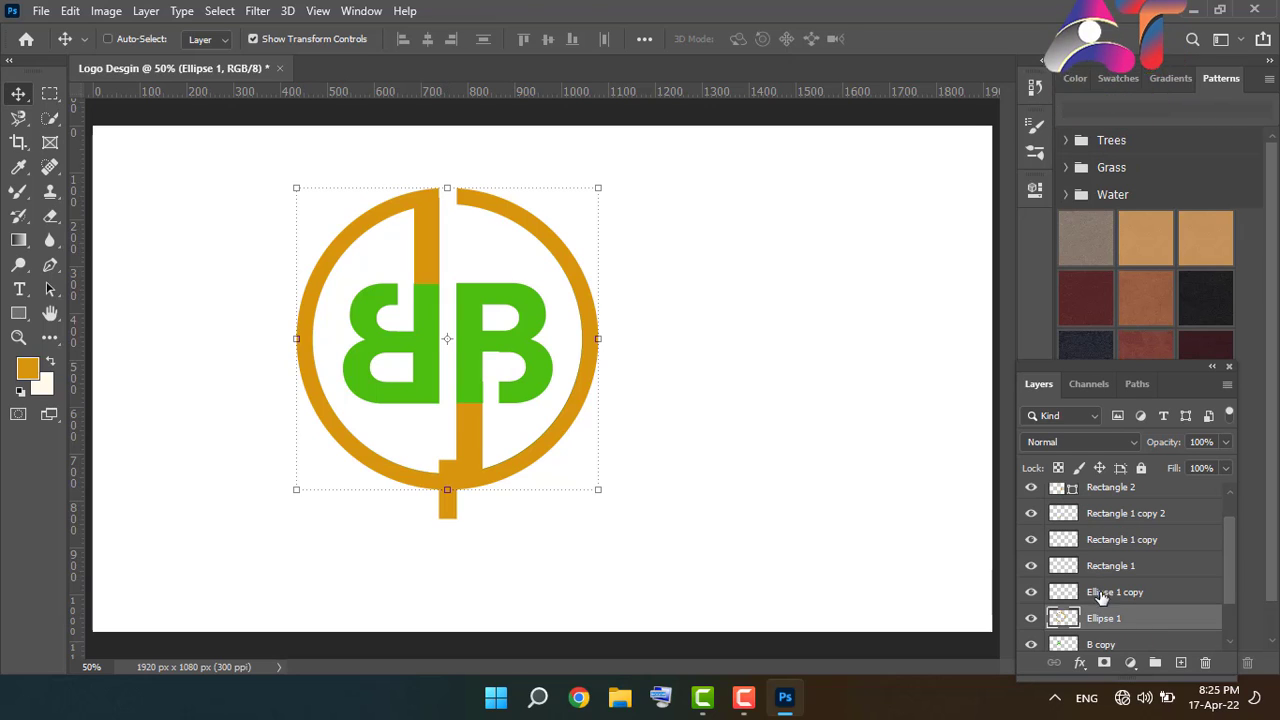
pyautogui.click(1098, 541)
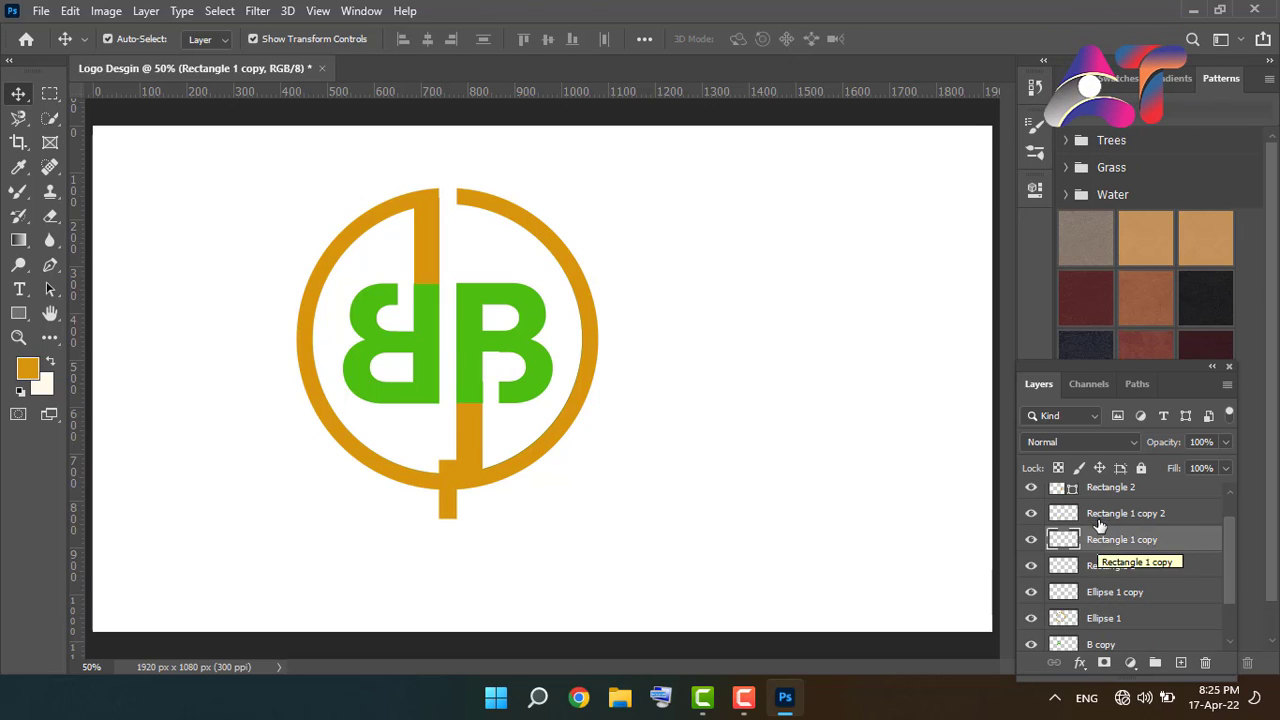
pyautogui.click(1098, 514)
pyautogui.click(1120, 620)
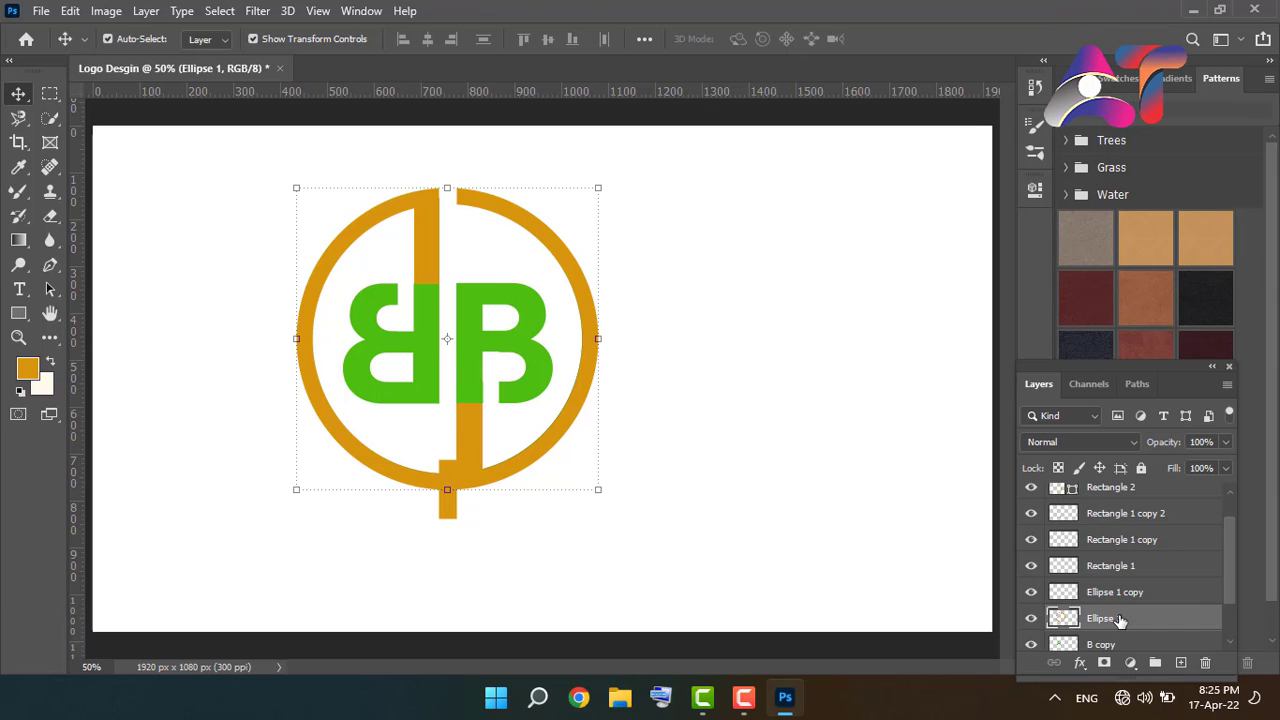
pyautogui.keyDown('ctrl'); pyautogui.click(1075, 515); pyautogui.keyUp('ctrl')
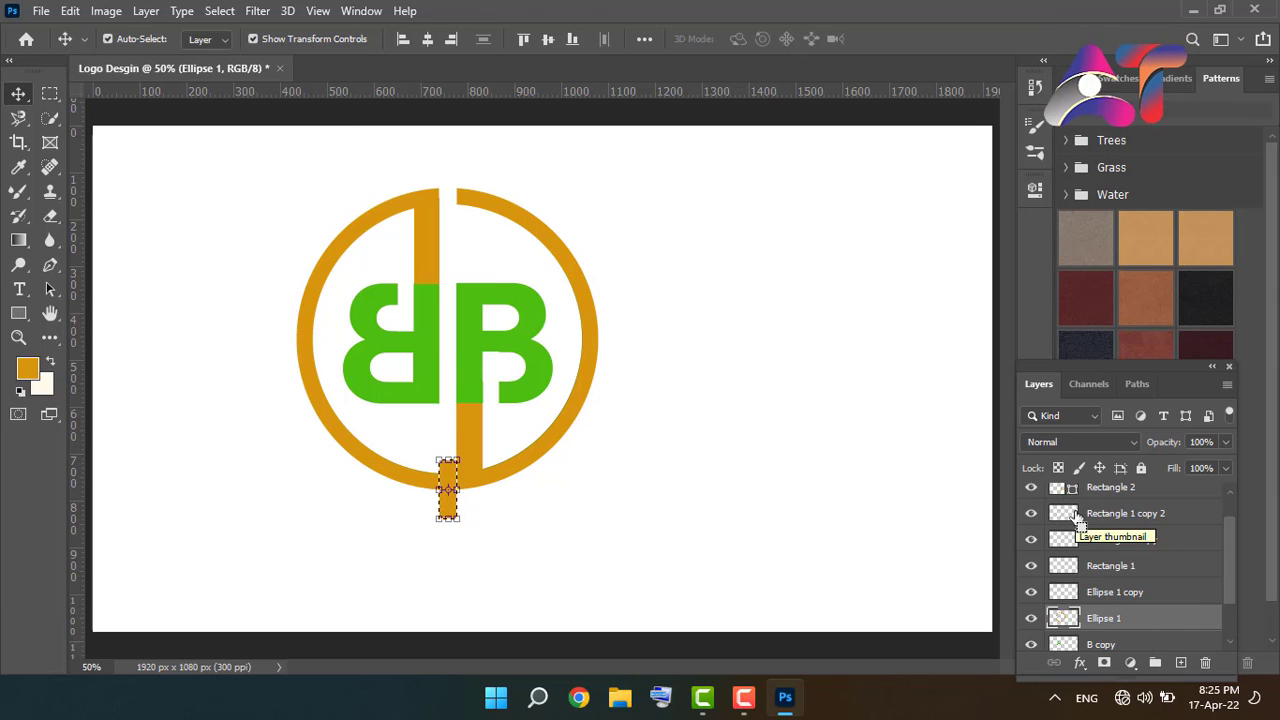
pyautogui.click(1075, 515)
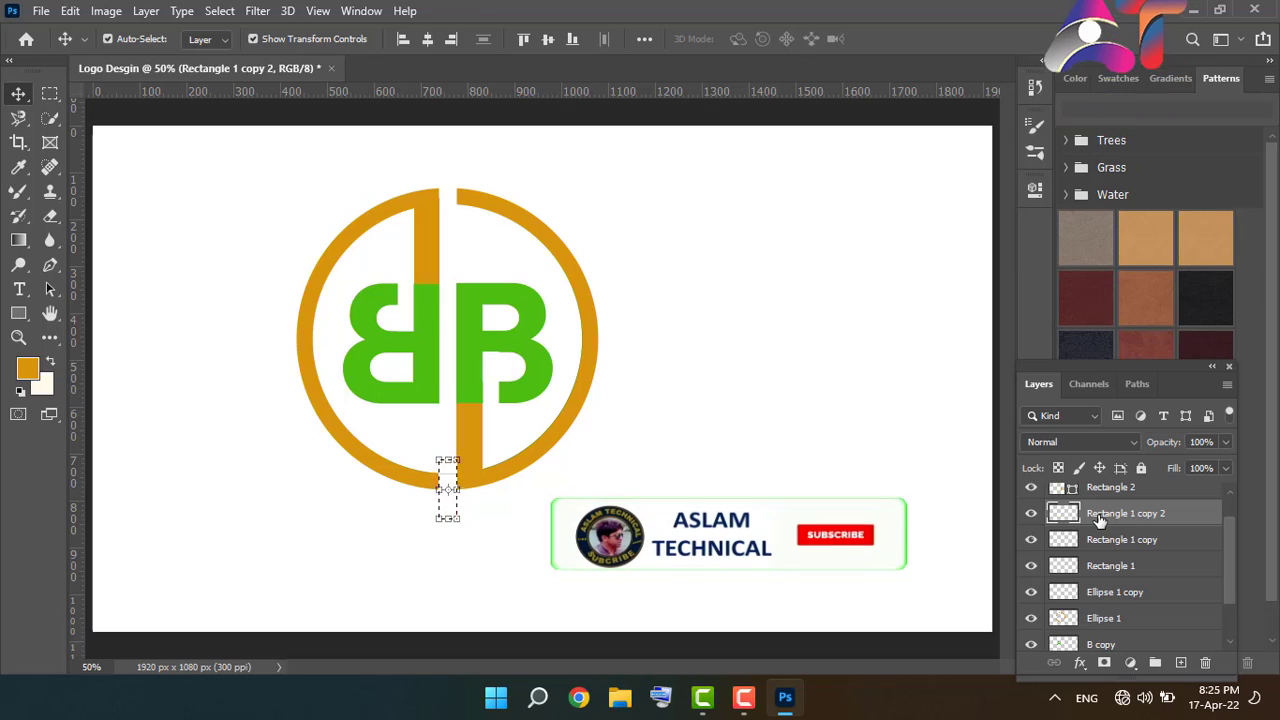
pyautogui.click(849, 440)
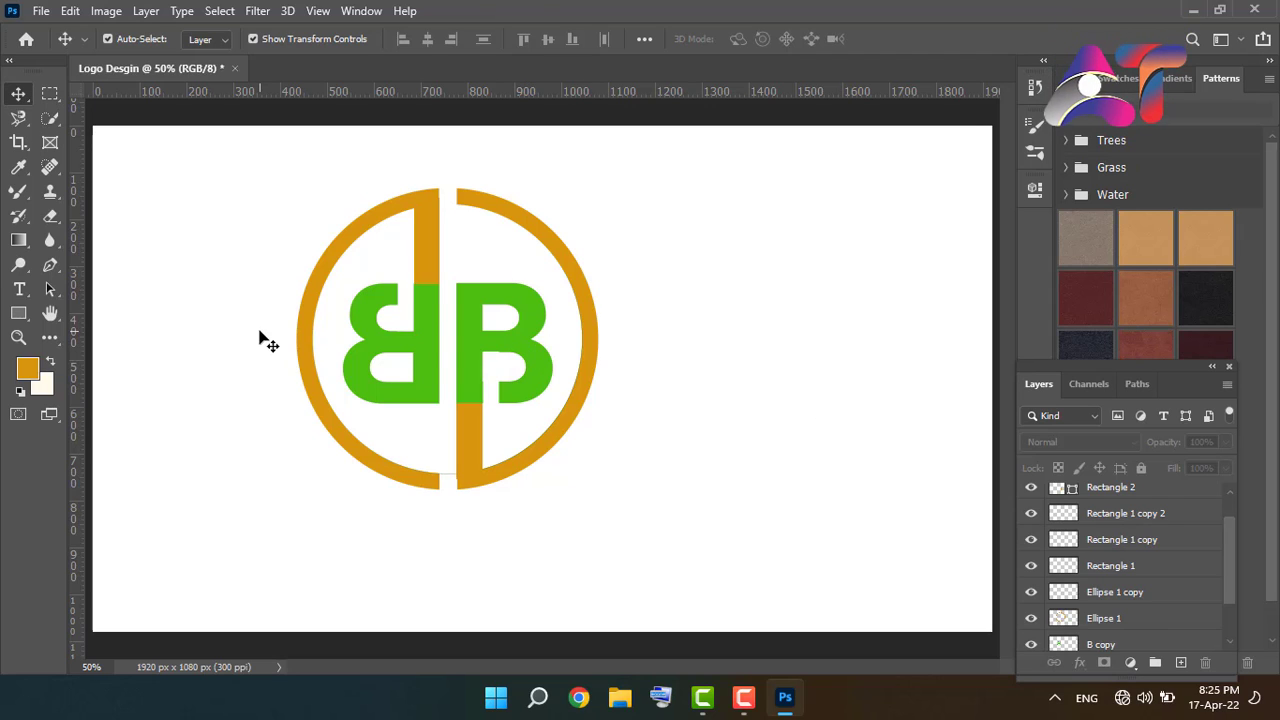
# Merge all the logo layers above the Background into one layer and move the logo closer to the canvas center.
pyautogui.click(370, 343)
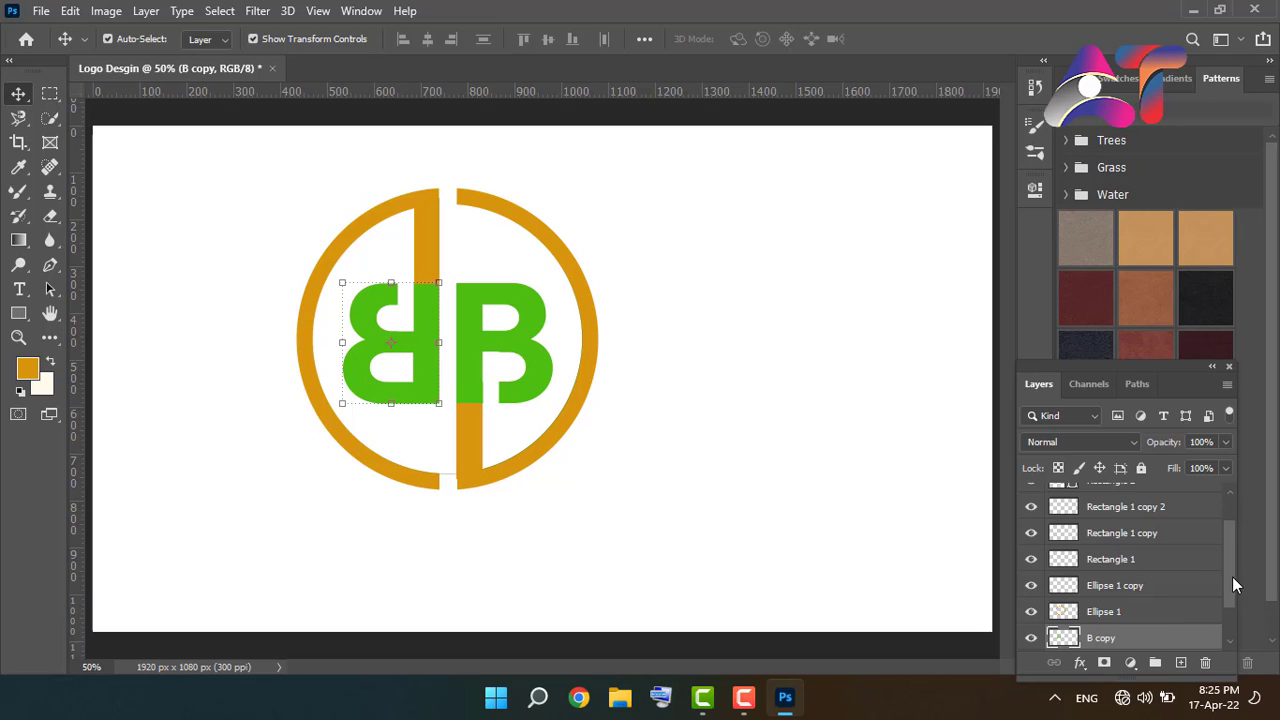
pyautogui.moveTo(1232, 576); pyautogui.dragTo(1231, 500)
pyautogui.click(1118, 614)
pyautogui.keyDown('shift'); pyautogui.click(1186, 499); pyautogui.keyUp('shift')
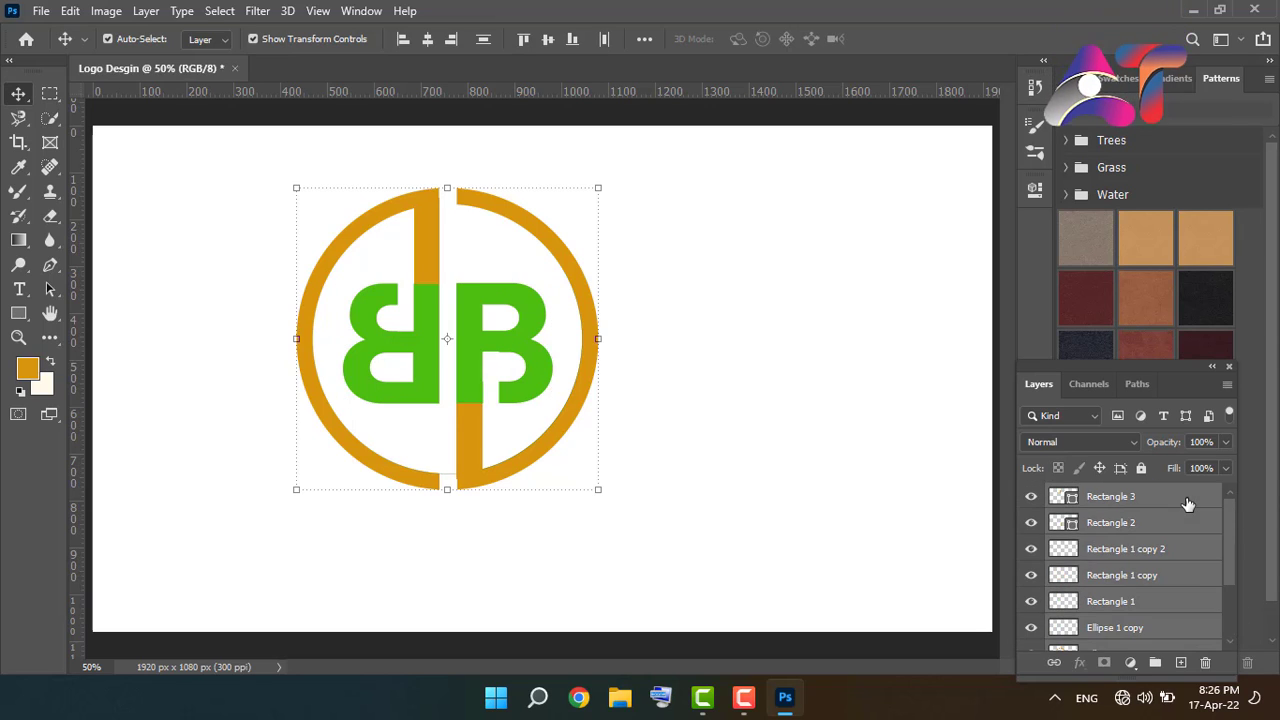
pyautogui.rightClick(1188, 504)
pyautogui.click(946, 553)
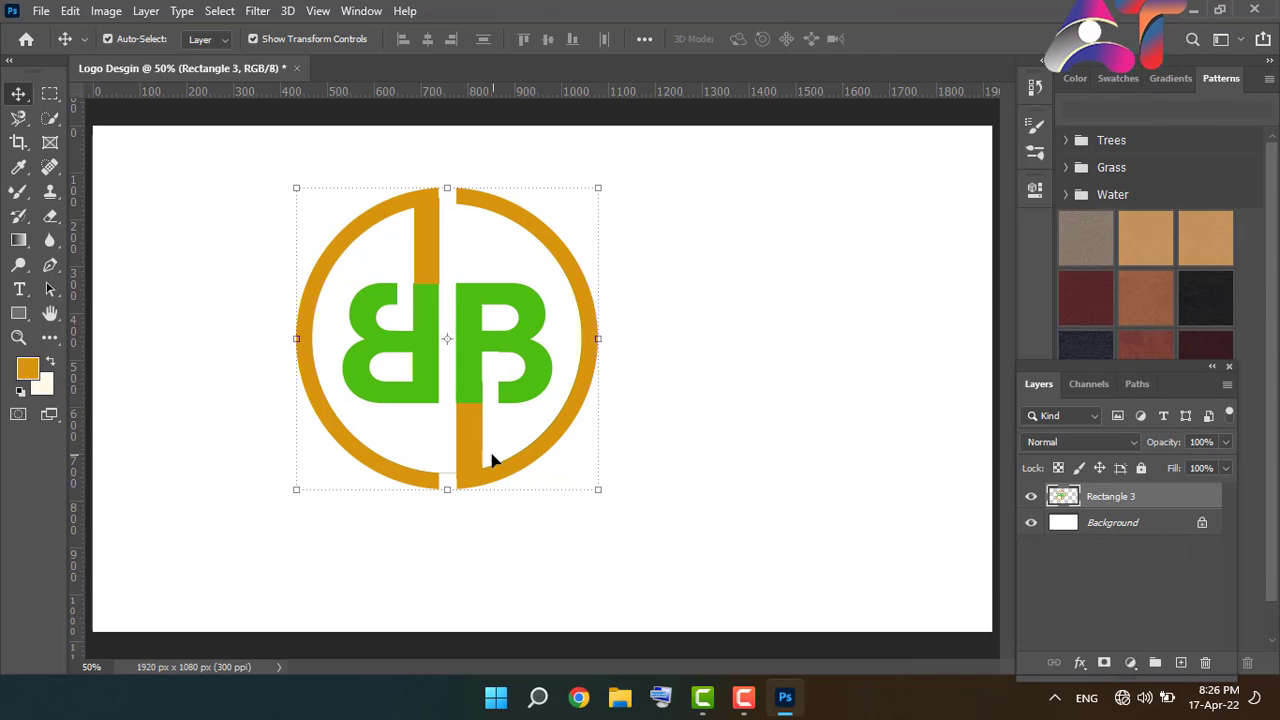
pyautogui.moveTo(491, 460); pyautogui.dragTo(533, 488)
pyautogui.click(815, 370)
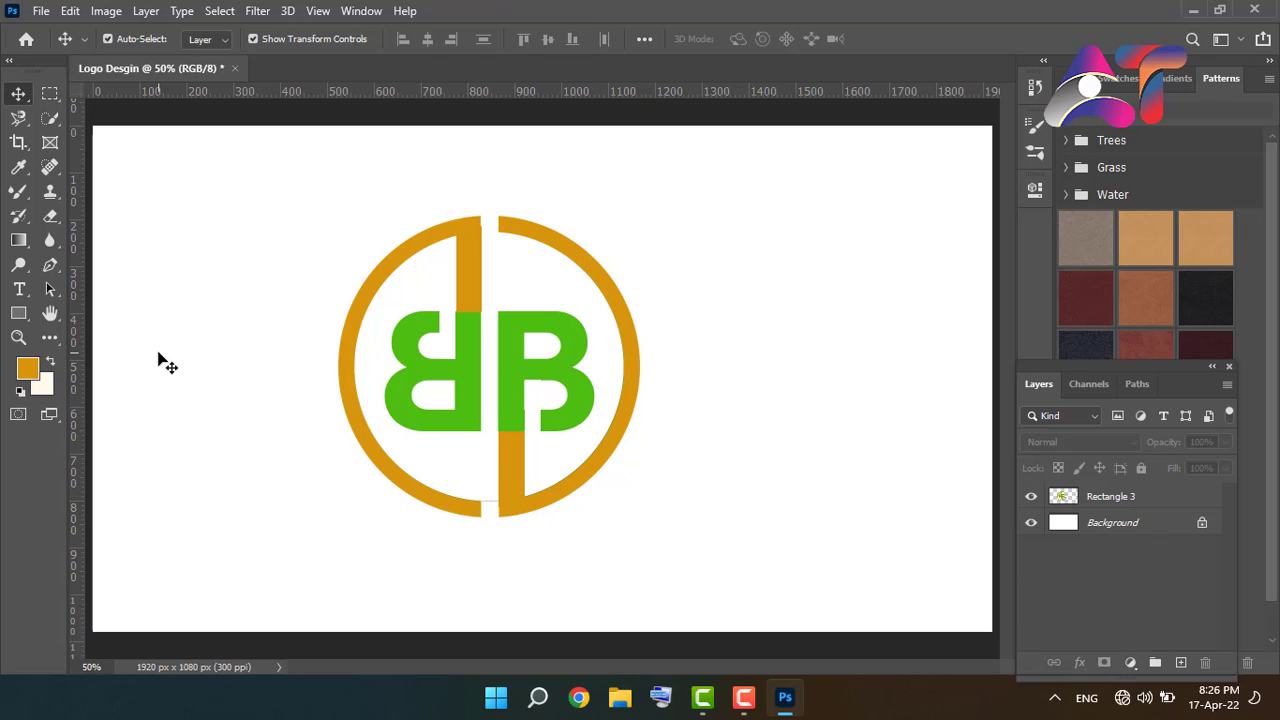
# Select the logo's right half with a rectangular marquee about 340 px wide and 760 px high, starting in the central gap.
pyautogui.click(55, 95)
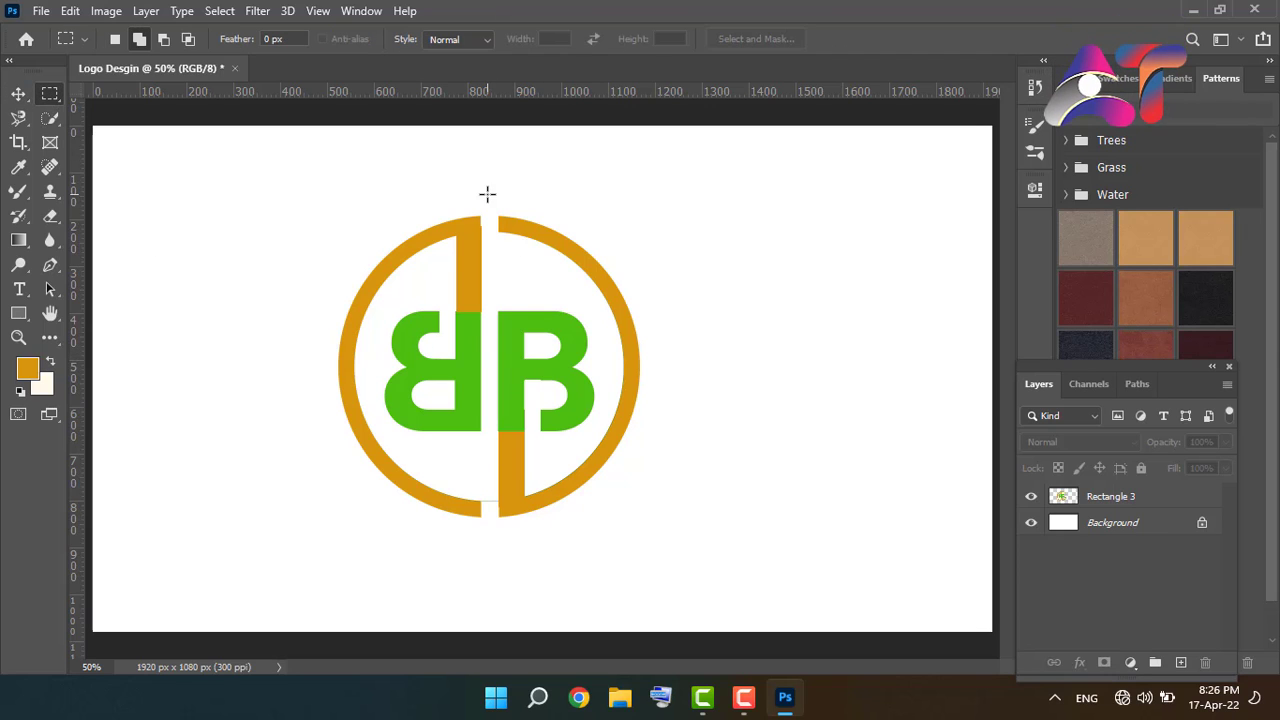
pyautogui.moveTo(545, 426); pyautogui.dragTo(644, 549)
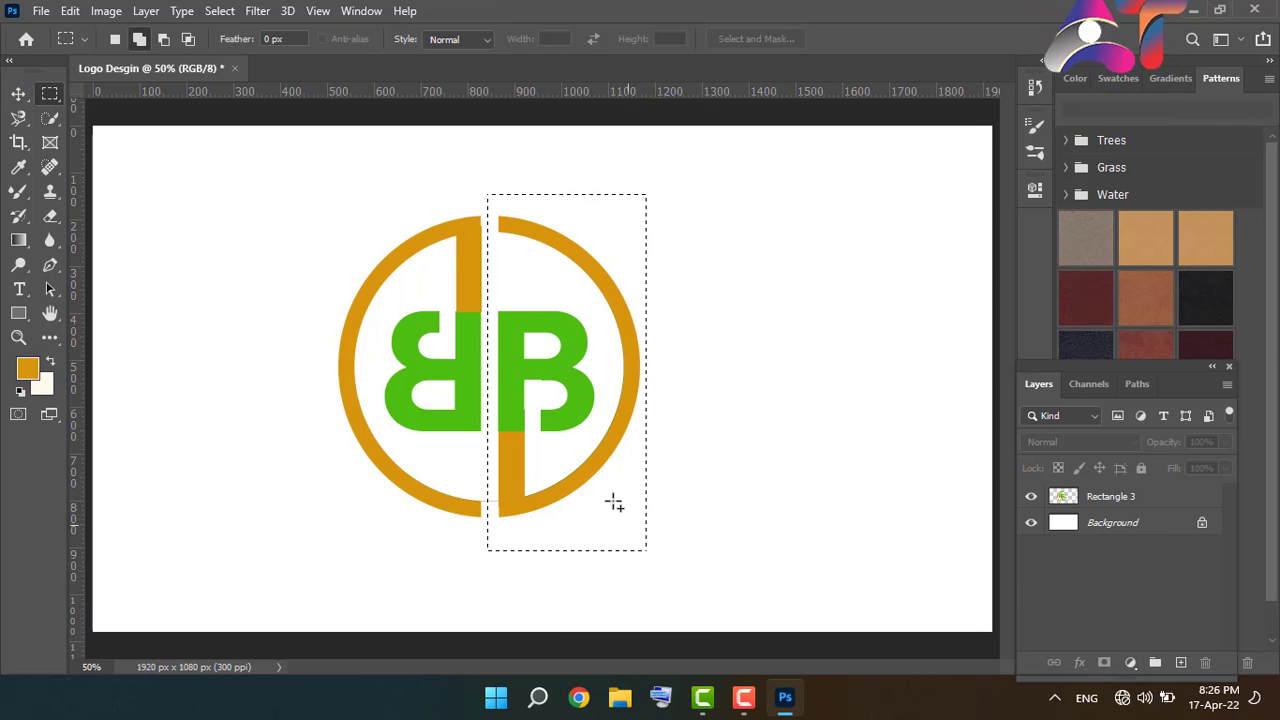
pyautogui.rightClick(585, 436)
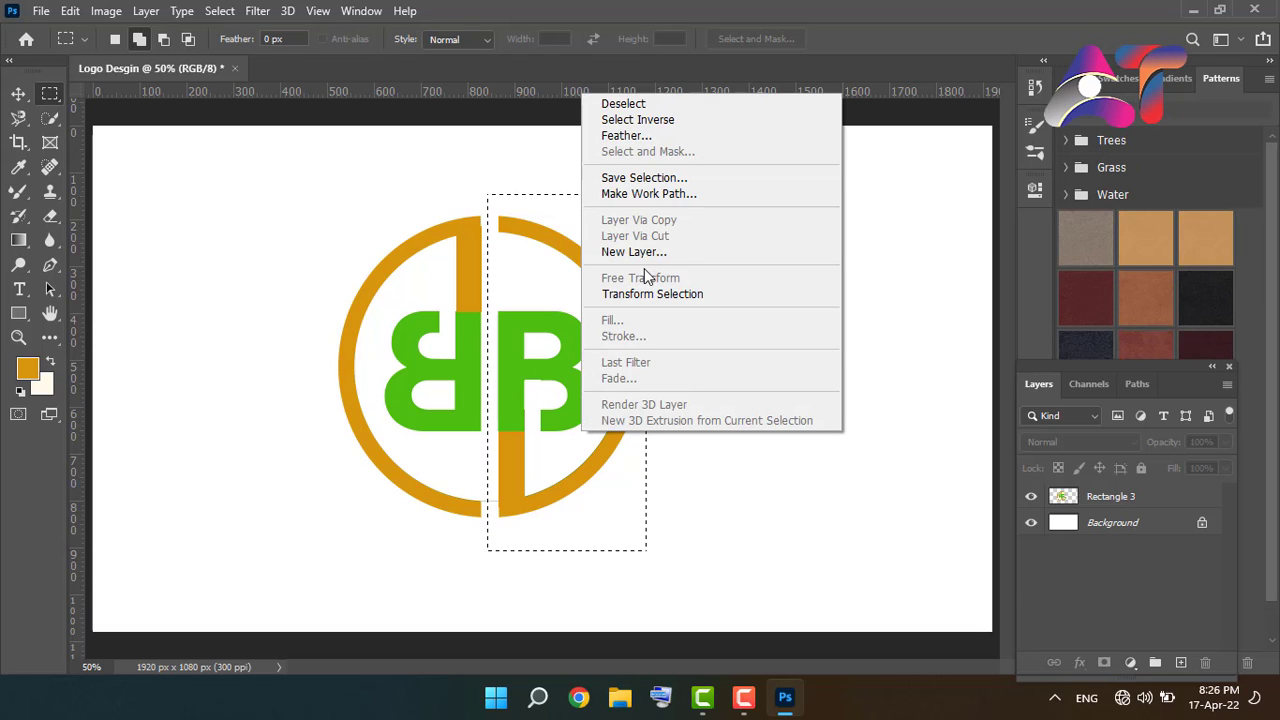
pyautogui.click(603, 460)
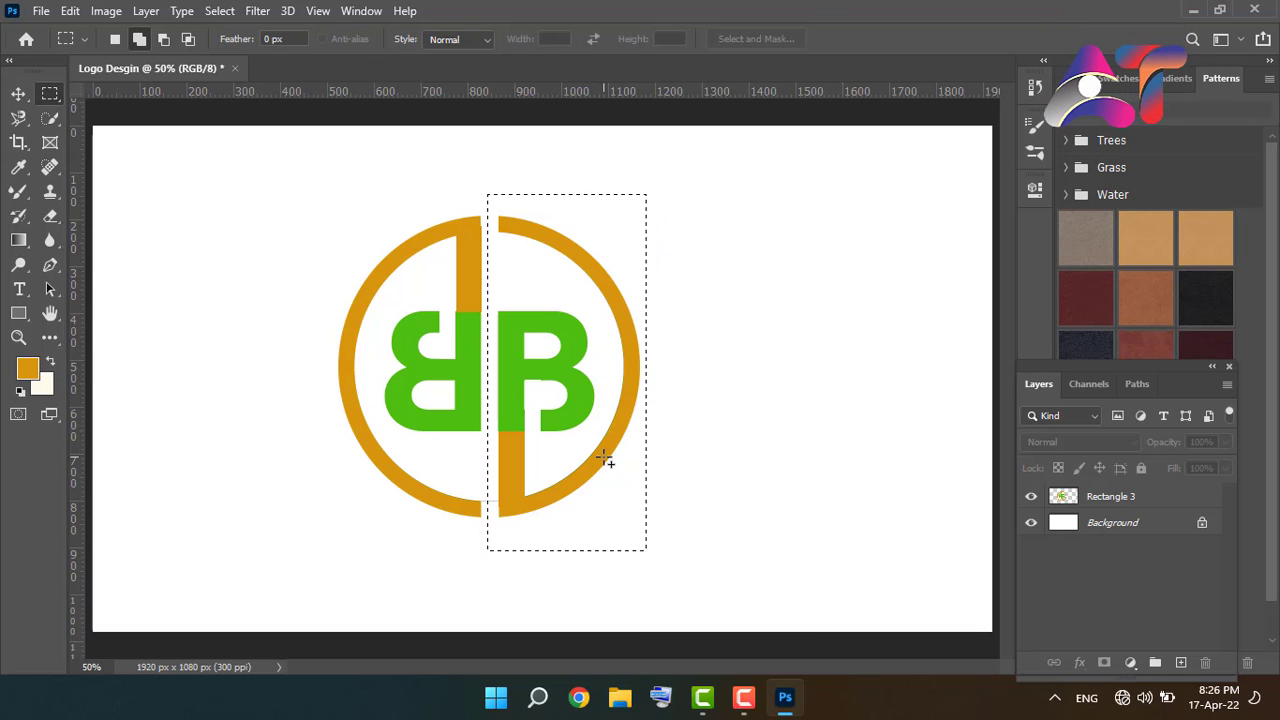
pyautogui.rightClick(592, 441)
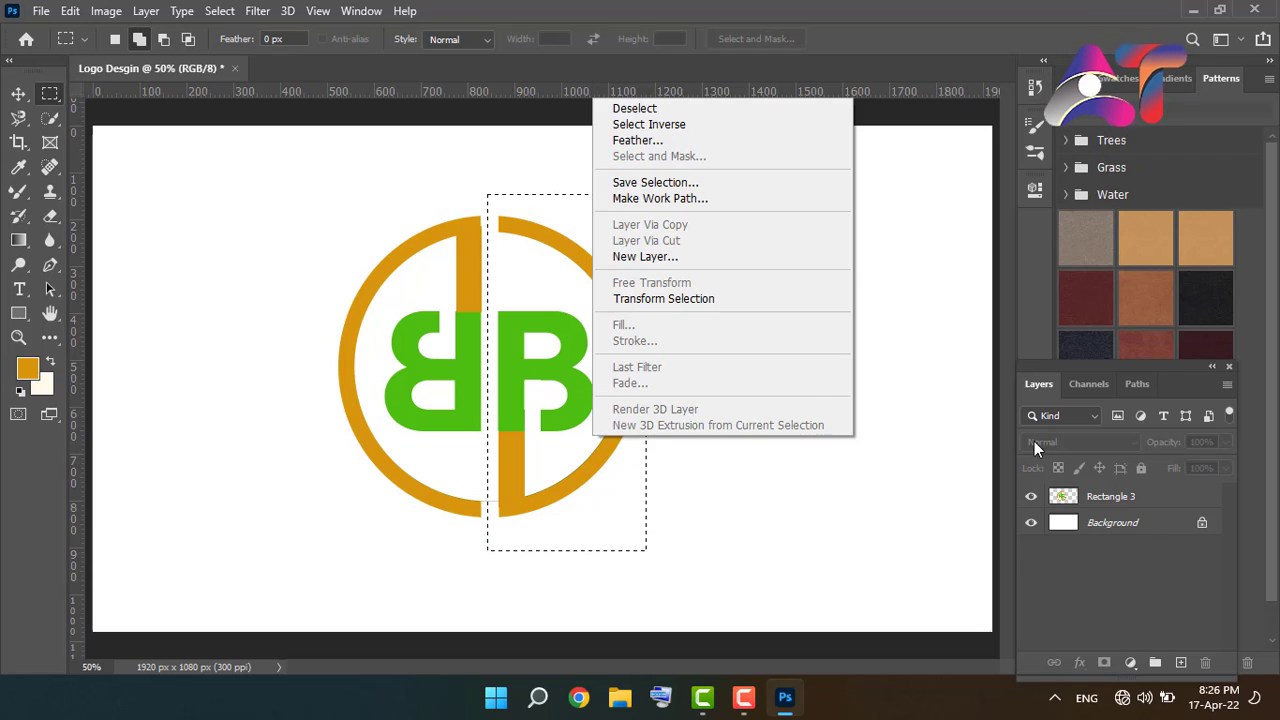
# Cut the selected right half of the Rectangle 3 layer to a new layer and move it about 35 px to the right.
pyautogui.click(1093, 503)
pyautogui.click(1093, 503)
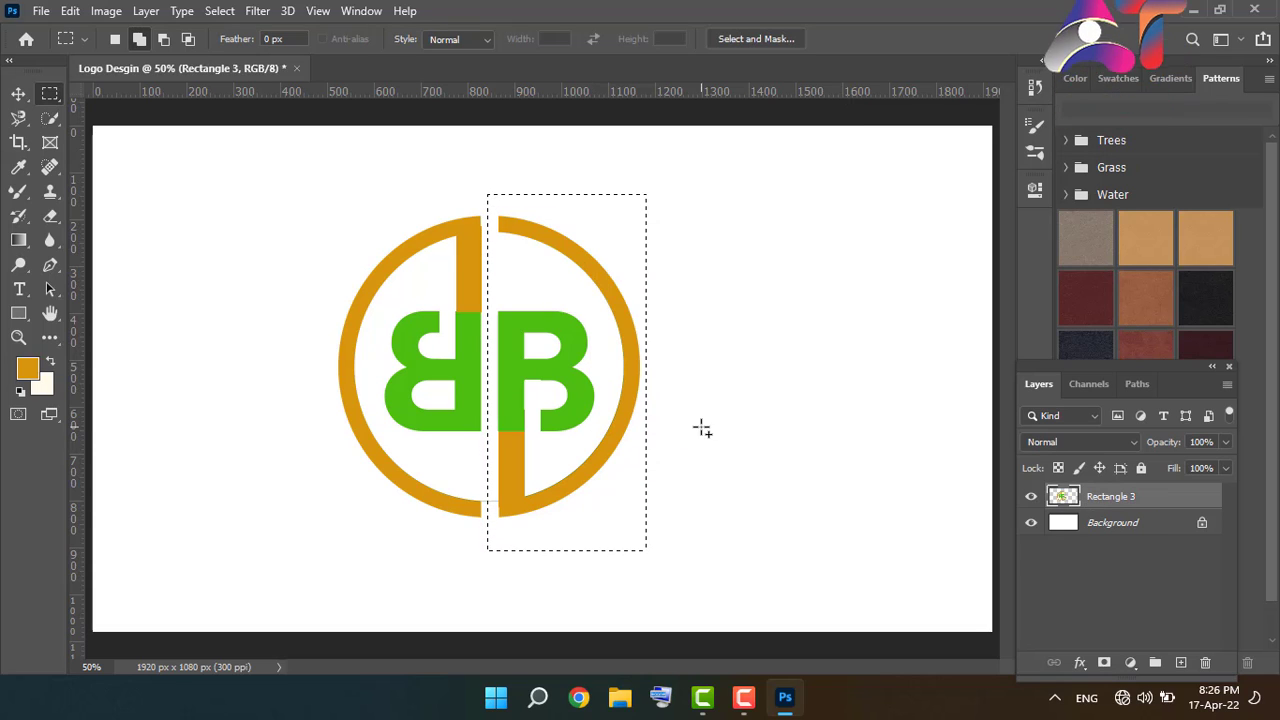
pyautogui.rightClick(572, 385)
pyautogui.click(623, 183)
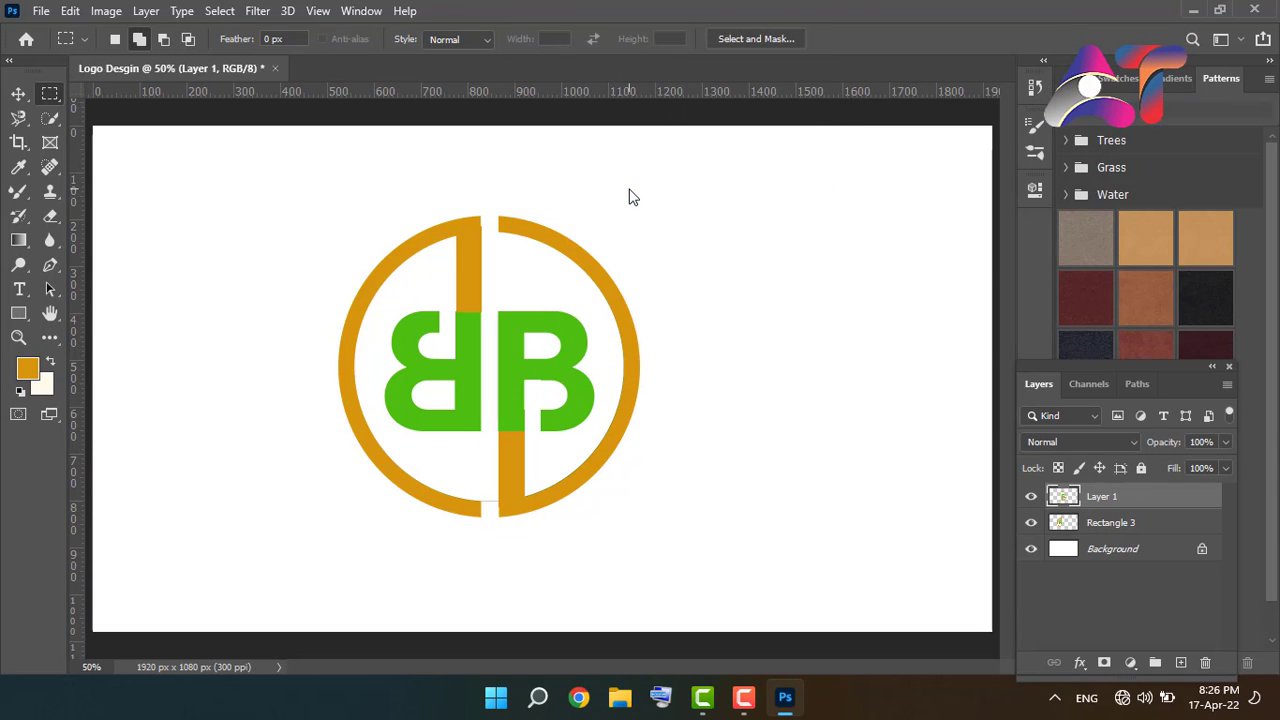
pyautogui.press('v')
pyautogui.moveTo(514, 366); pyautogui.dragTo(538, 378)
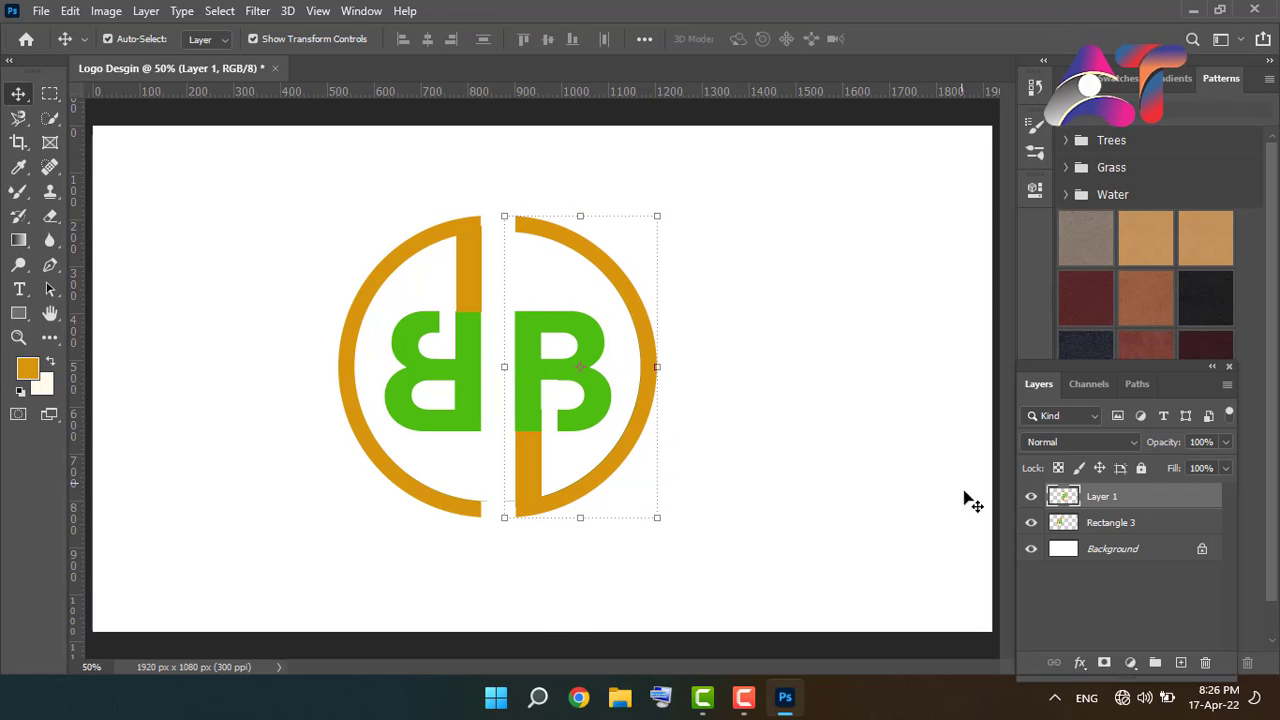
# Apply a linear Gradient Overlay at 90° in dark purple and pink to Layer 1, the logo's right half.
pyautogui.doubleClick(1159, 498)
pyautogui.click(617, 226)
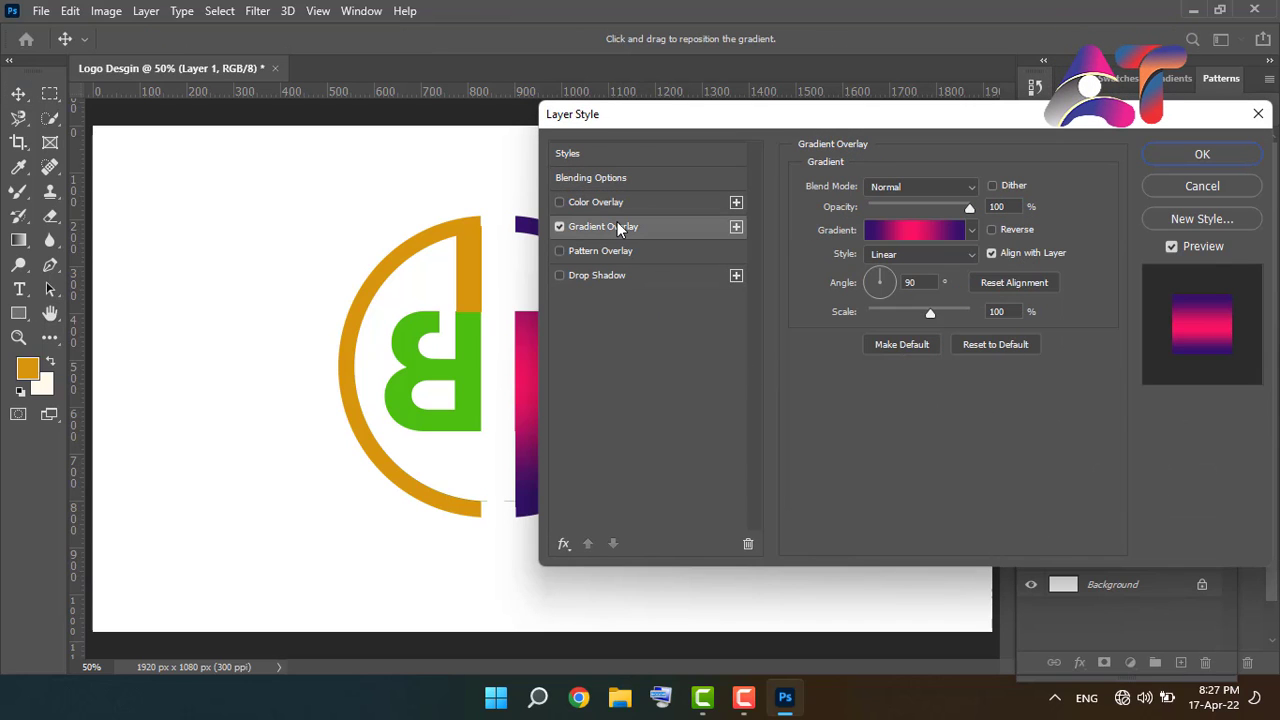
pyautogui.click(1155, 153)
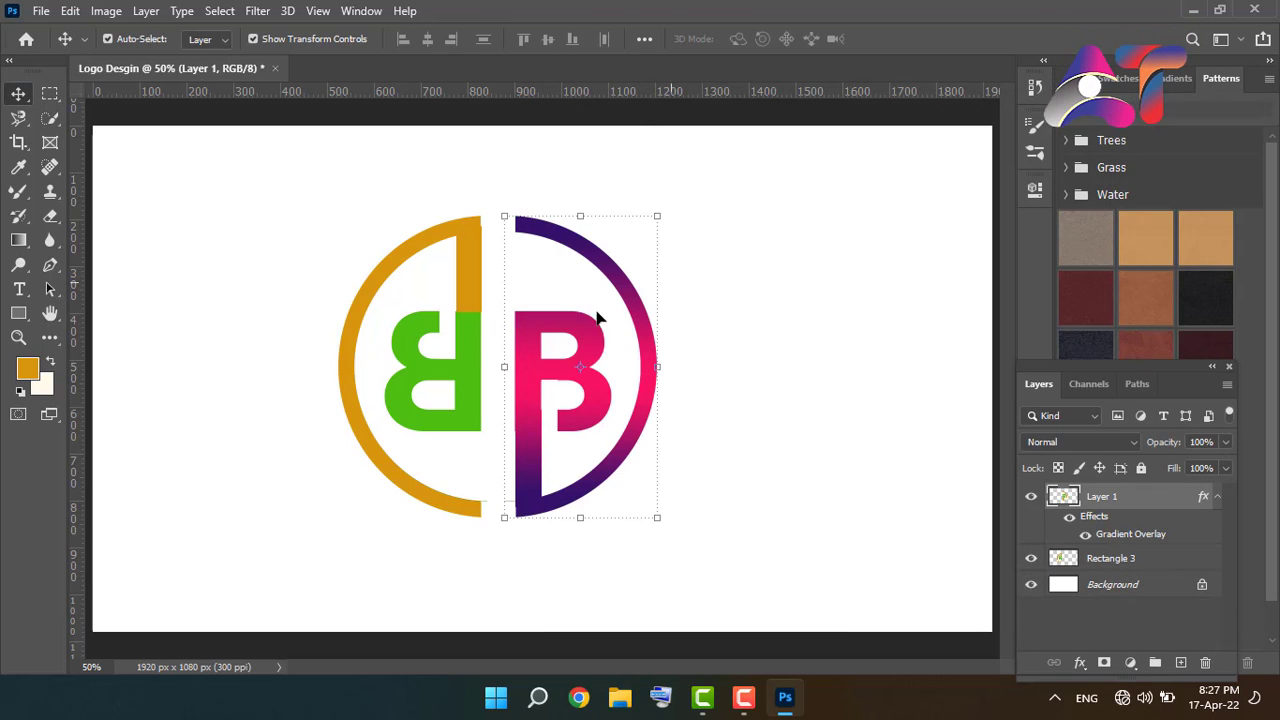
# Apply a Gradient Overlay to the Rectangle 3 layer and add a dark purple color stop so dark purple fills the half's upper part.
pyautogui.click(462, 320)
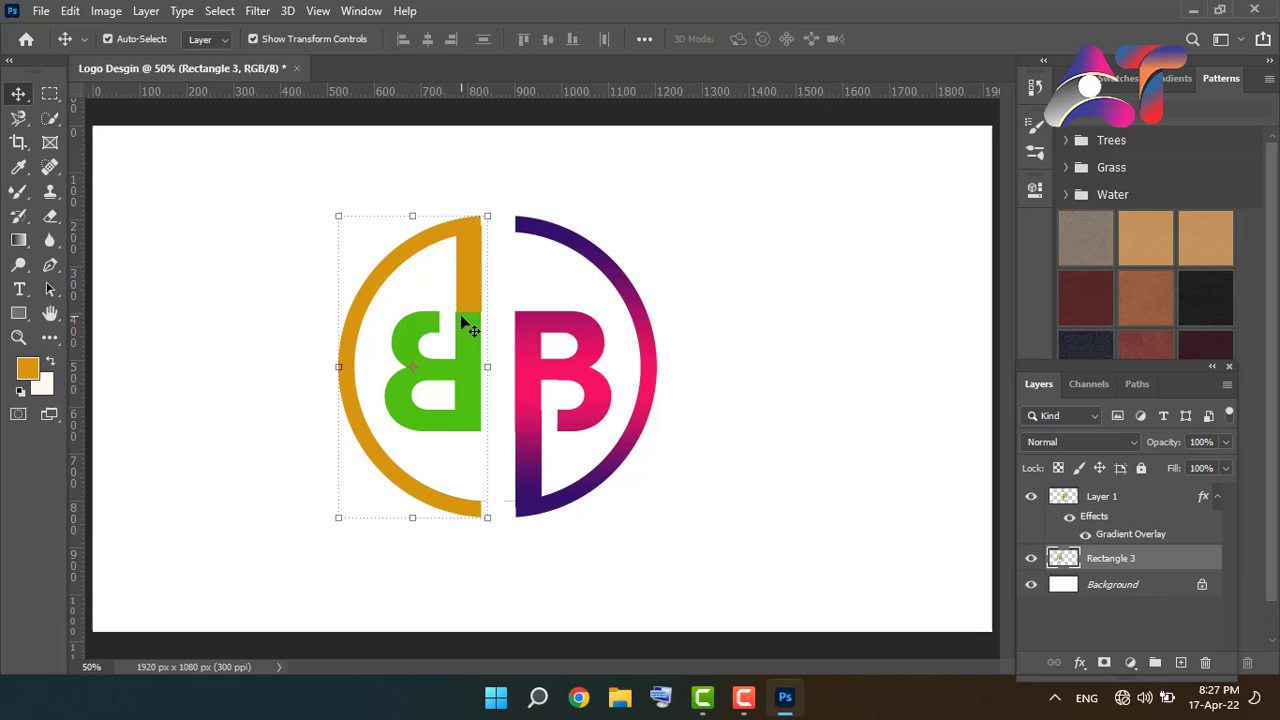
pyautogui.doubleClick(1157, 562)
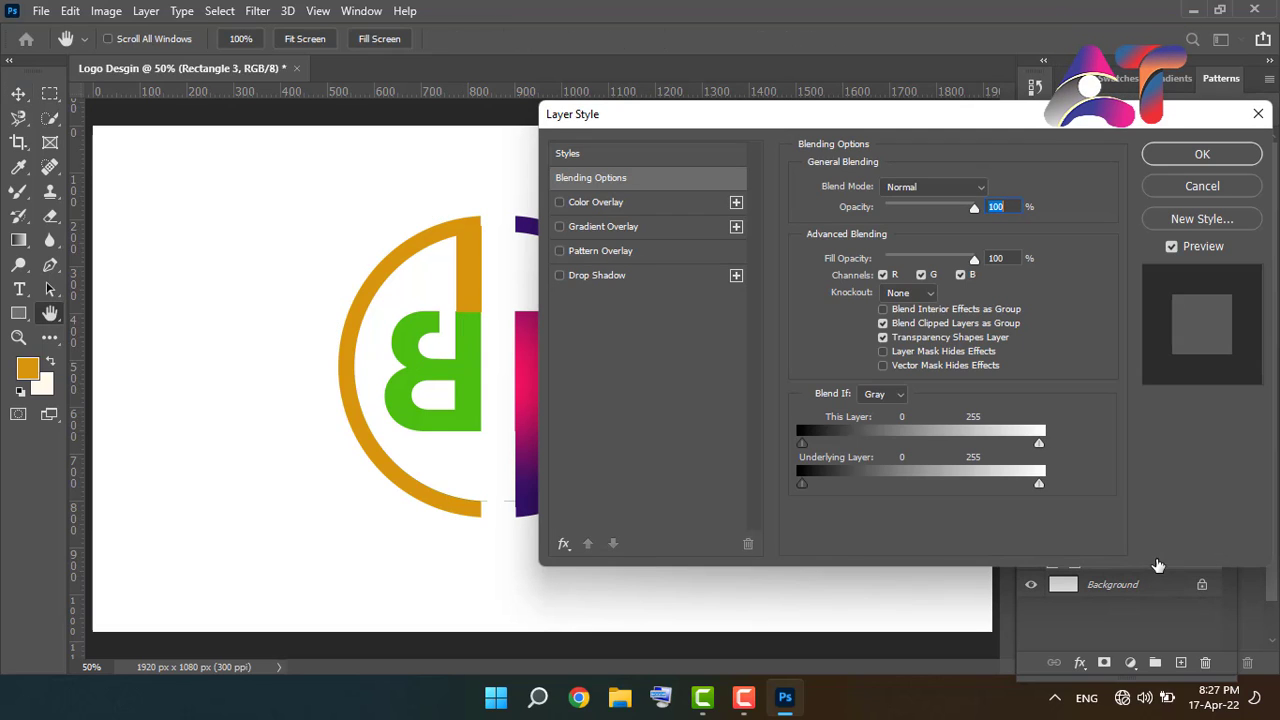
pyautogui.click(617, 226)
pyautogui.click(921, 233)
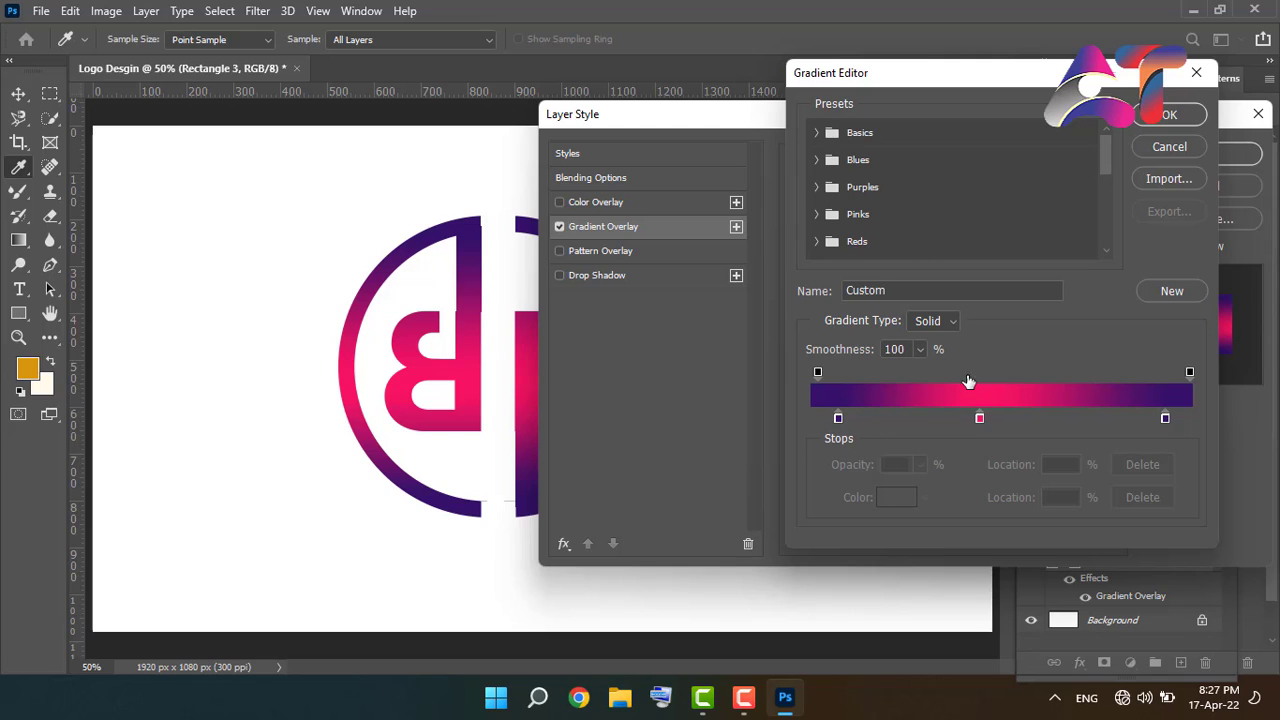
pyautogui.click(1132, 420)
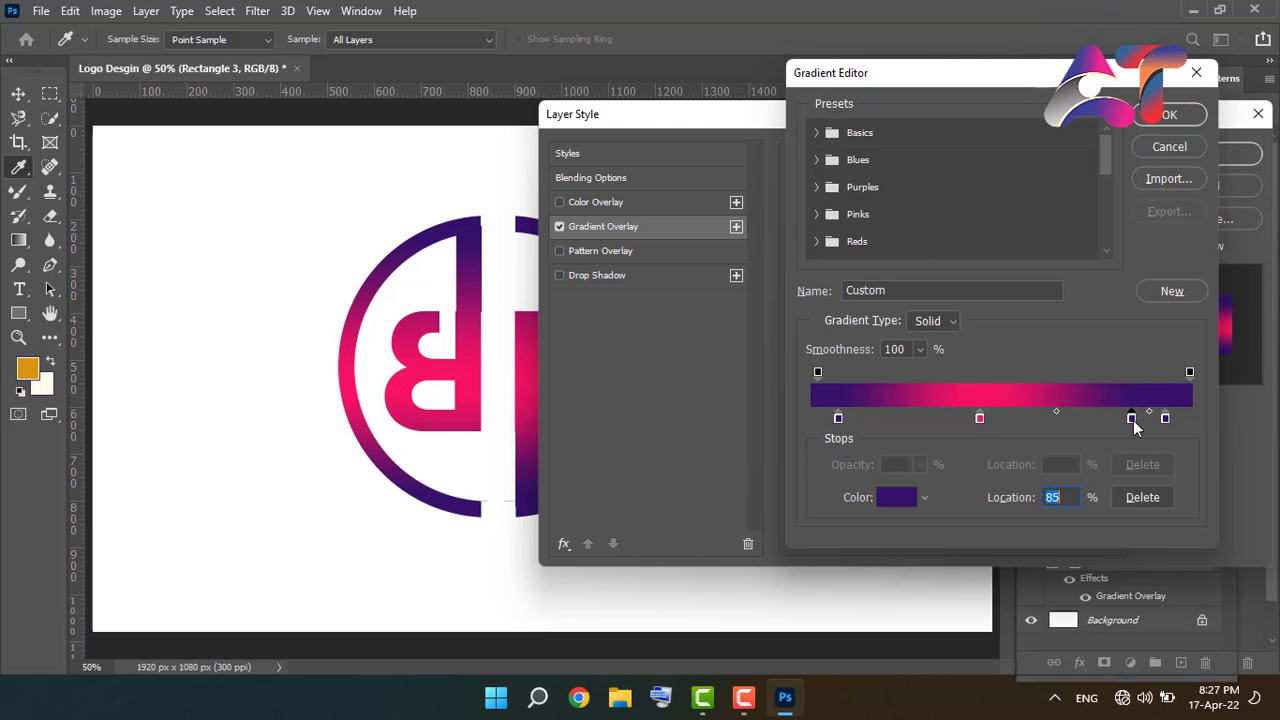
pyautogui.click(1158, 116)
pyautogui.click(1179, 149)
pyautogui.click(845, 243)
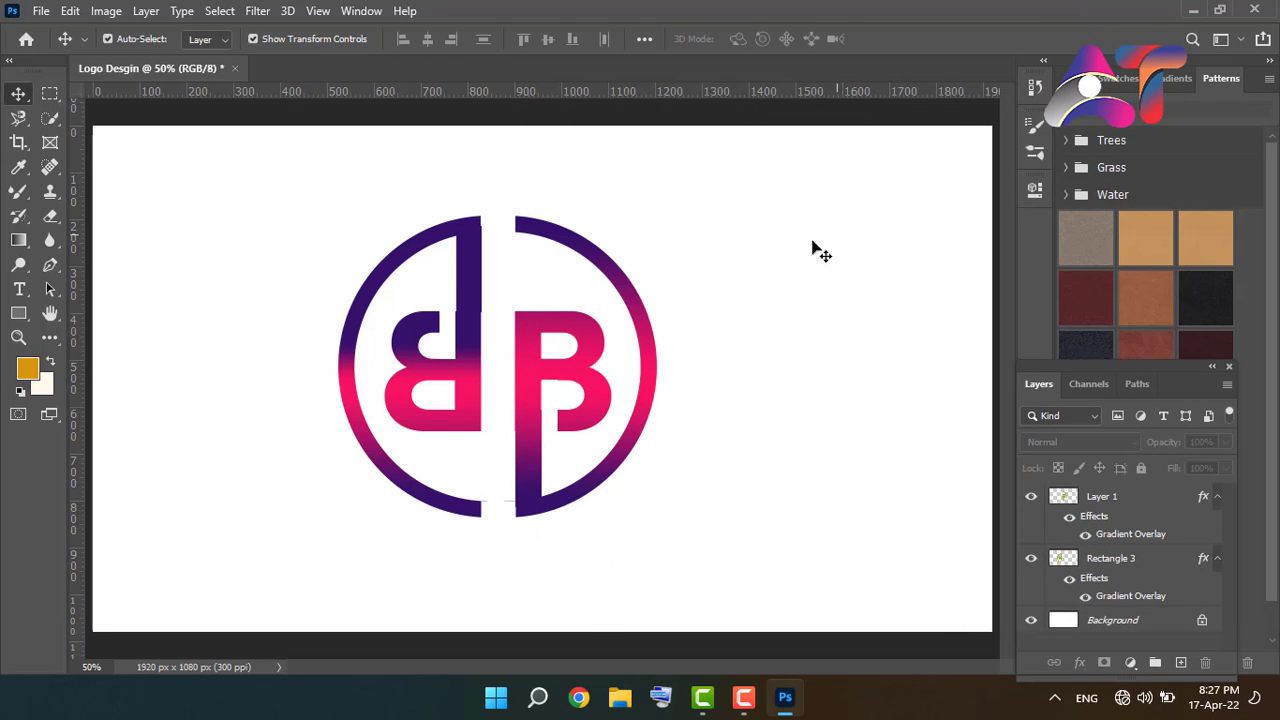
# Add the text LOGO HERE in Adlinnaka Bold, 24 pt, at the ring's lower edge.
pyautogui.click(18, 290)
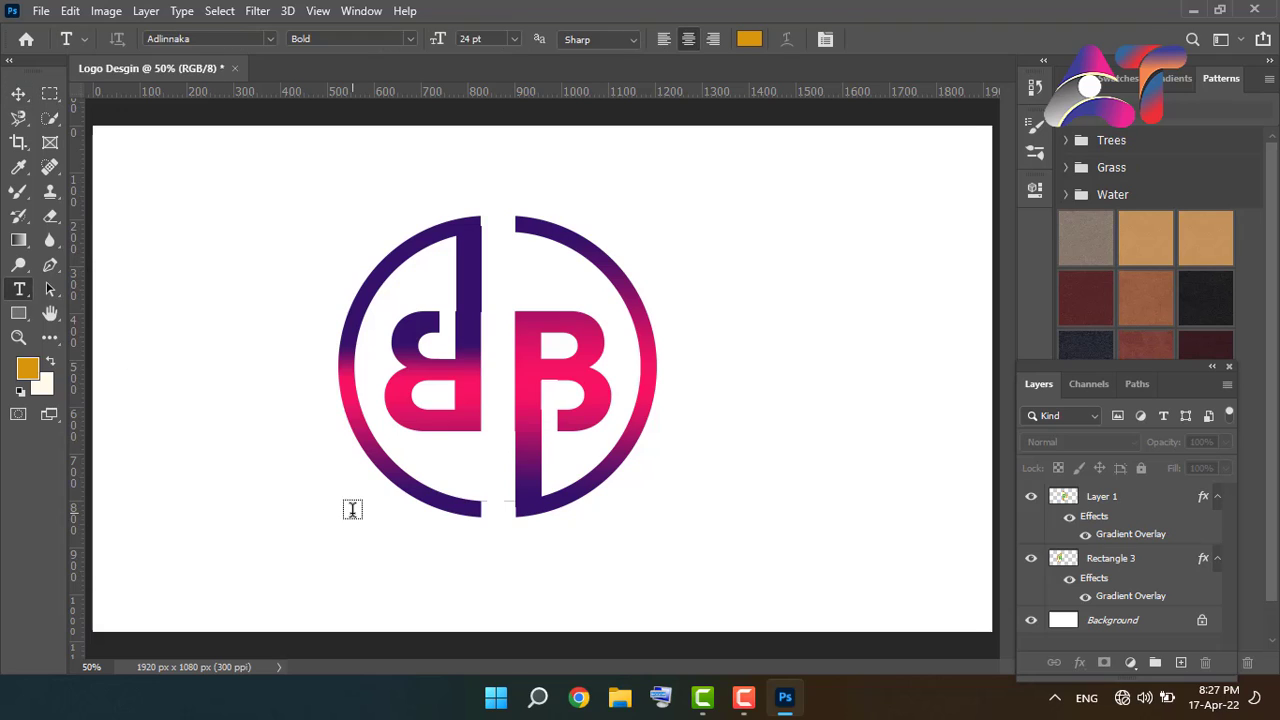
pyautogui.click(432, 545)
pyautogui.write('LOGO HERE')
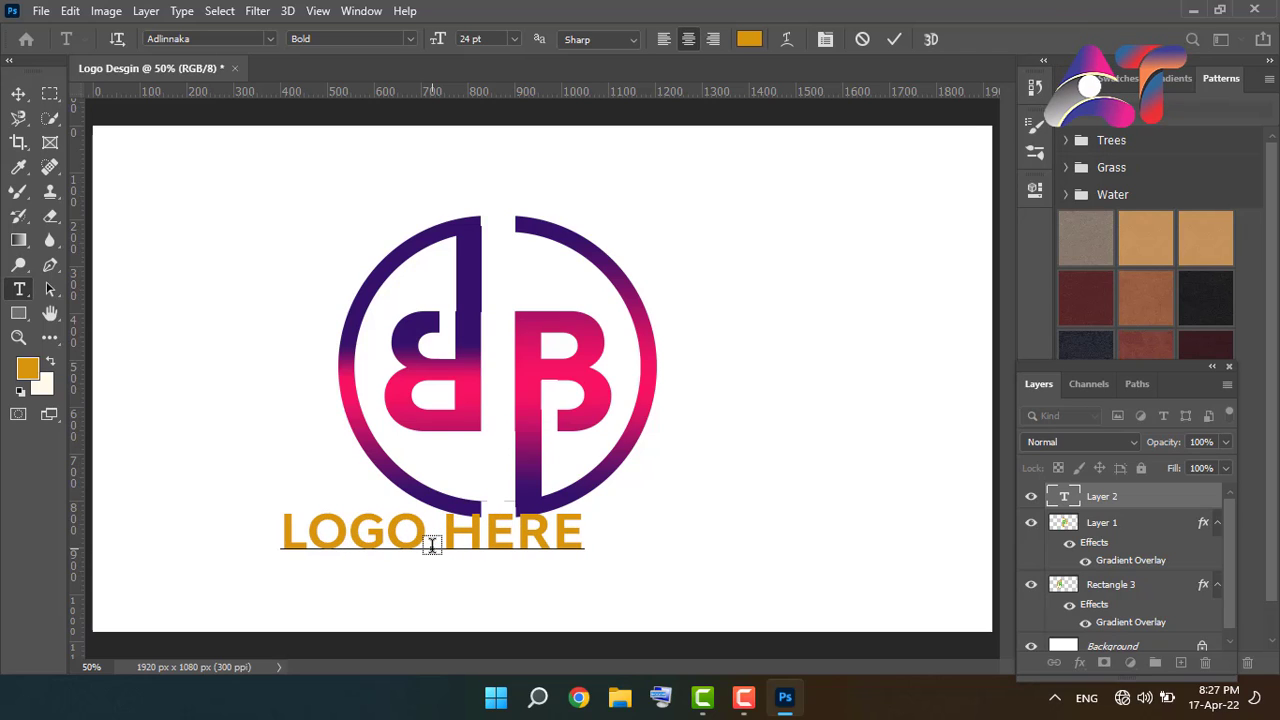
# Recolor the word HERE in the new text to orange-red.
pyautogui.hotkey('shift', 'Left')
pyautogui.hotkey('shift', 'Left')
pyautogui.hotkey('shift', 'Left')
pyautogui.hotkey('shift', 'Left')
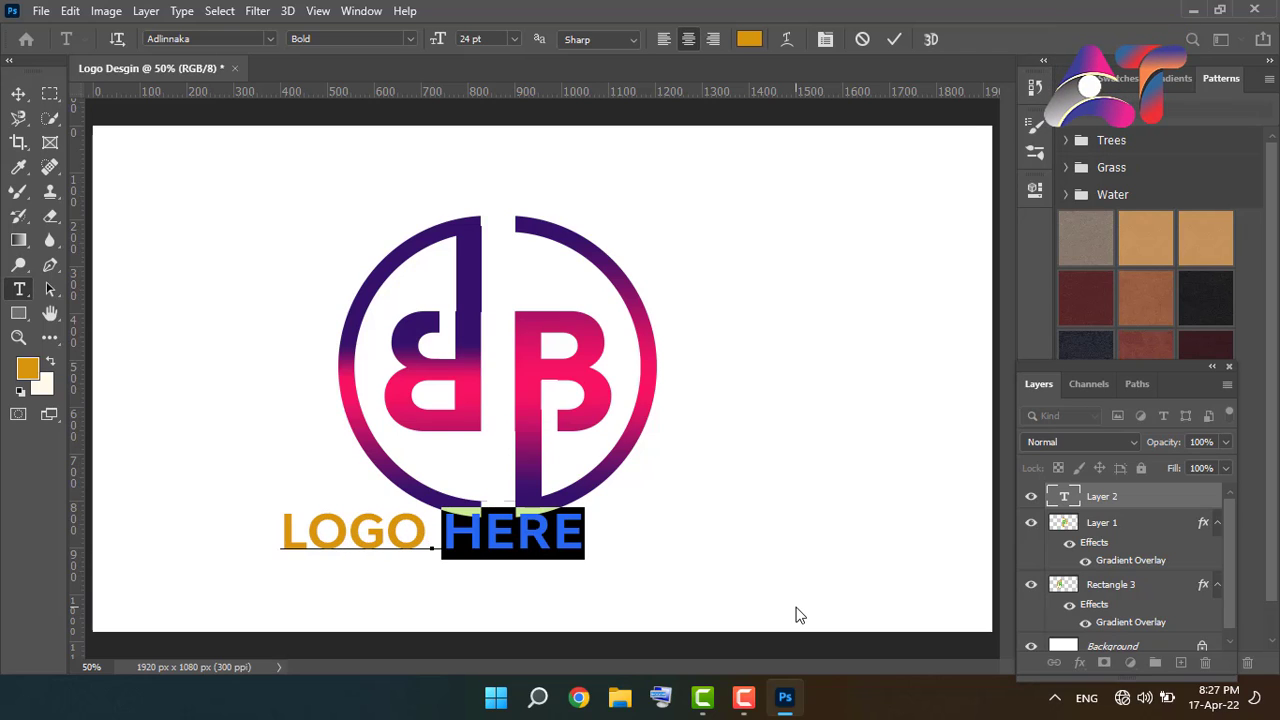
pyautogui.click(30, 378)
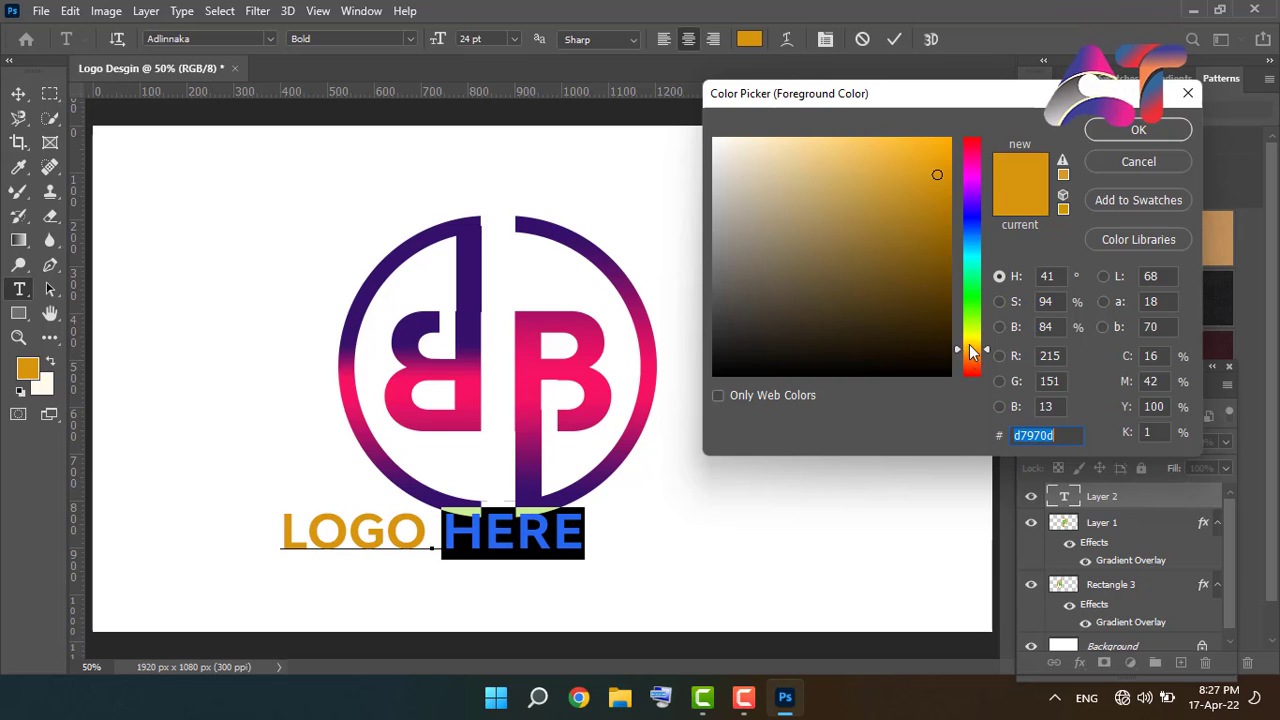
pyautogui.moveTo(971, 349); pyautogui.dragTo(979, 369)
pyautogui.click(1138, 130)
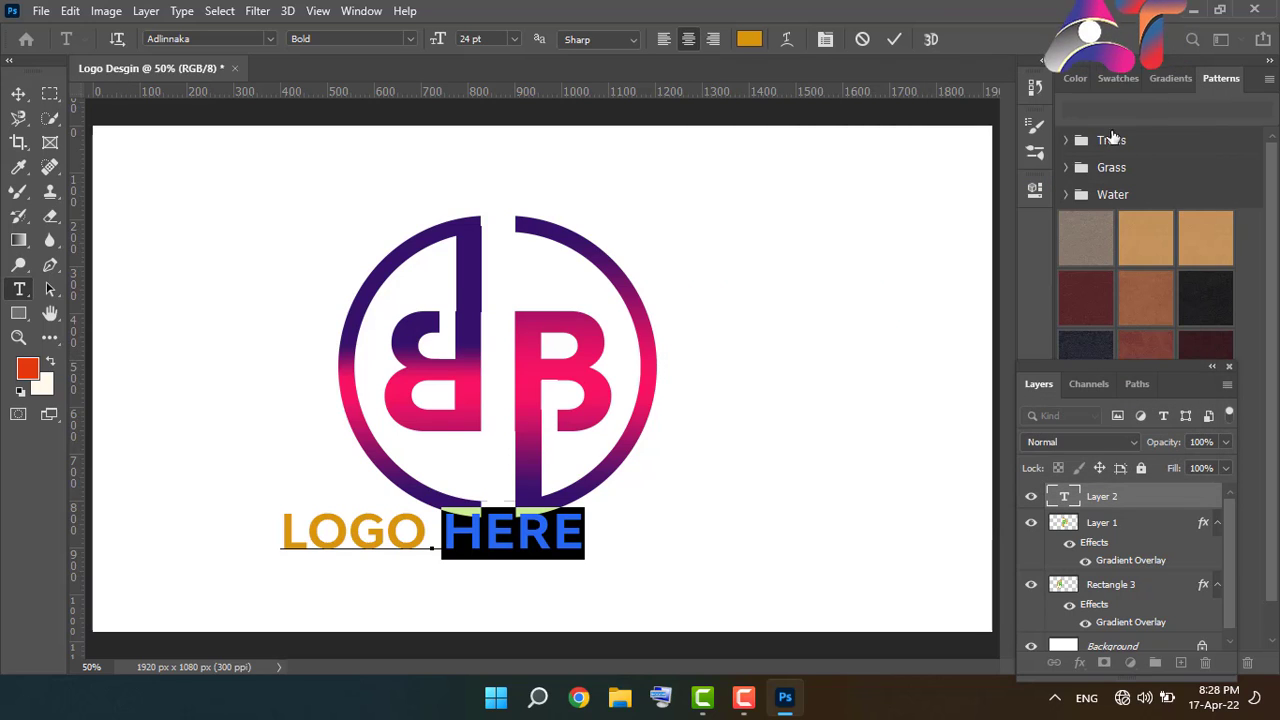
pyautogui.click(831, 211)
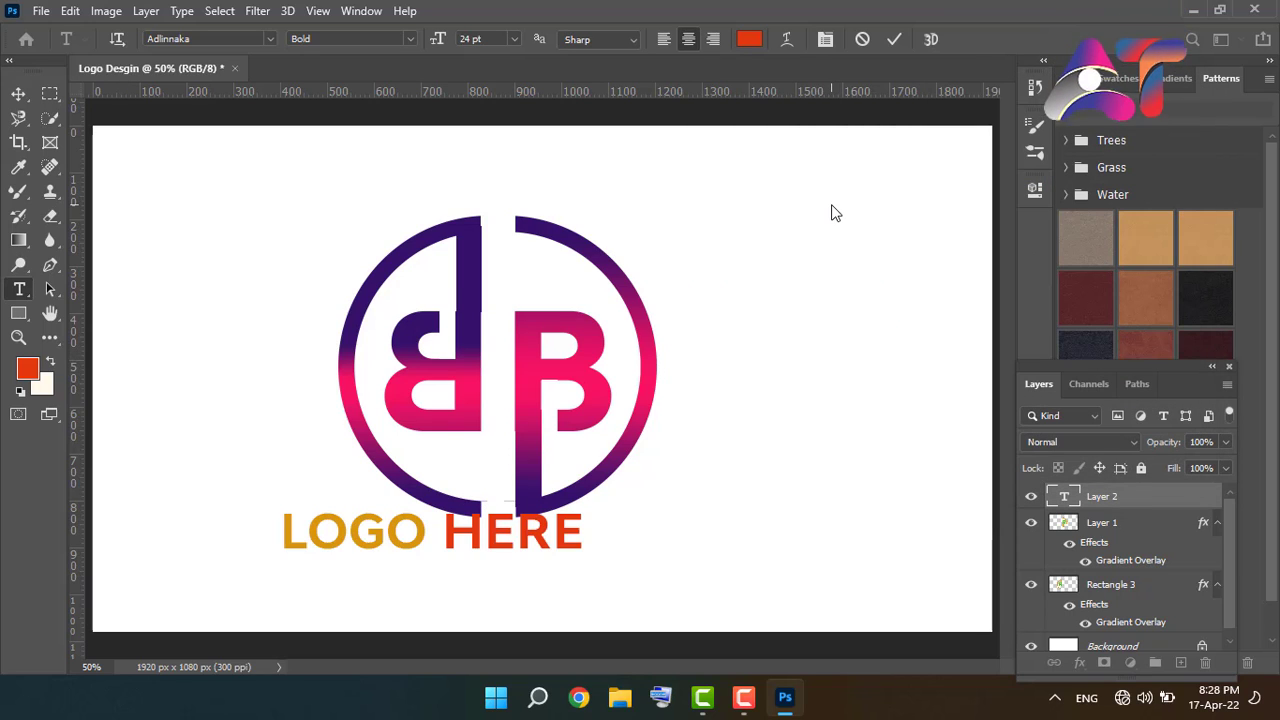
# Center the text just below the ring and replace the word HERE with NAME.
pyautogui.click(18, 94)
pyautogui.moveTo(380, 550); pyautogui.dragTo(452, 565)
pyautogui.doubleClick(610, 552)
pyautogui.click(517, 552)
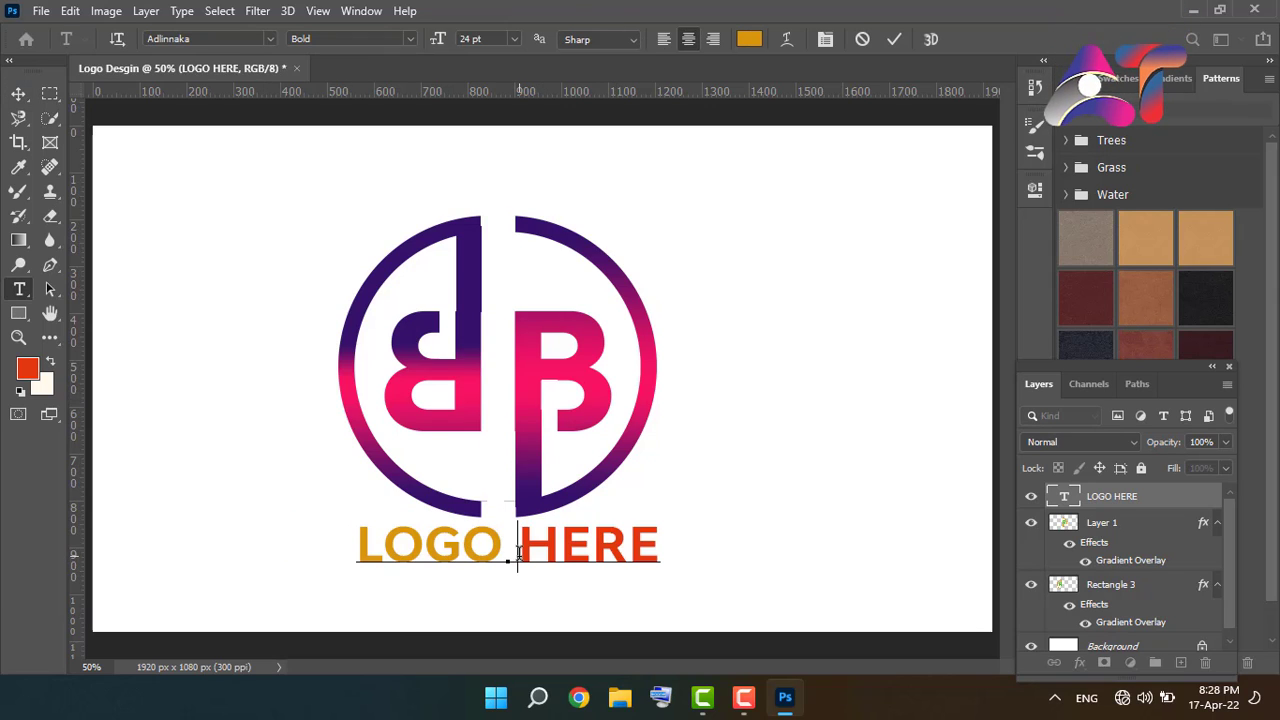
pyautogui.moveTo(571, 551); pyautogui.dragTo(656, 552)
pyautogui.write('NAME')
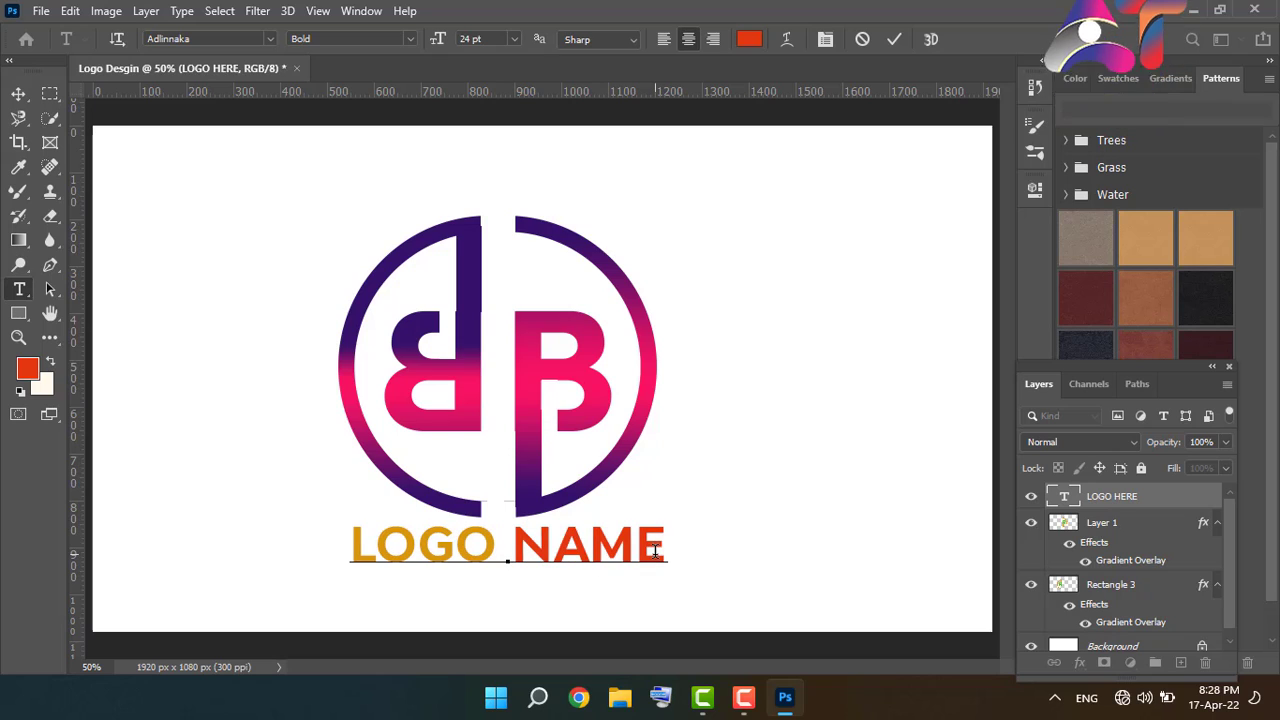
pyautogui.click(894, 39)
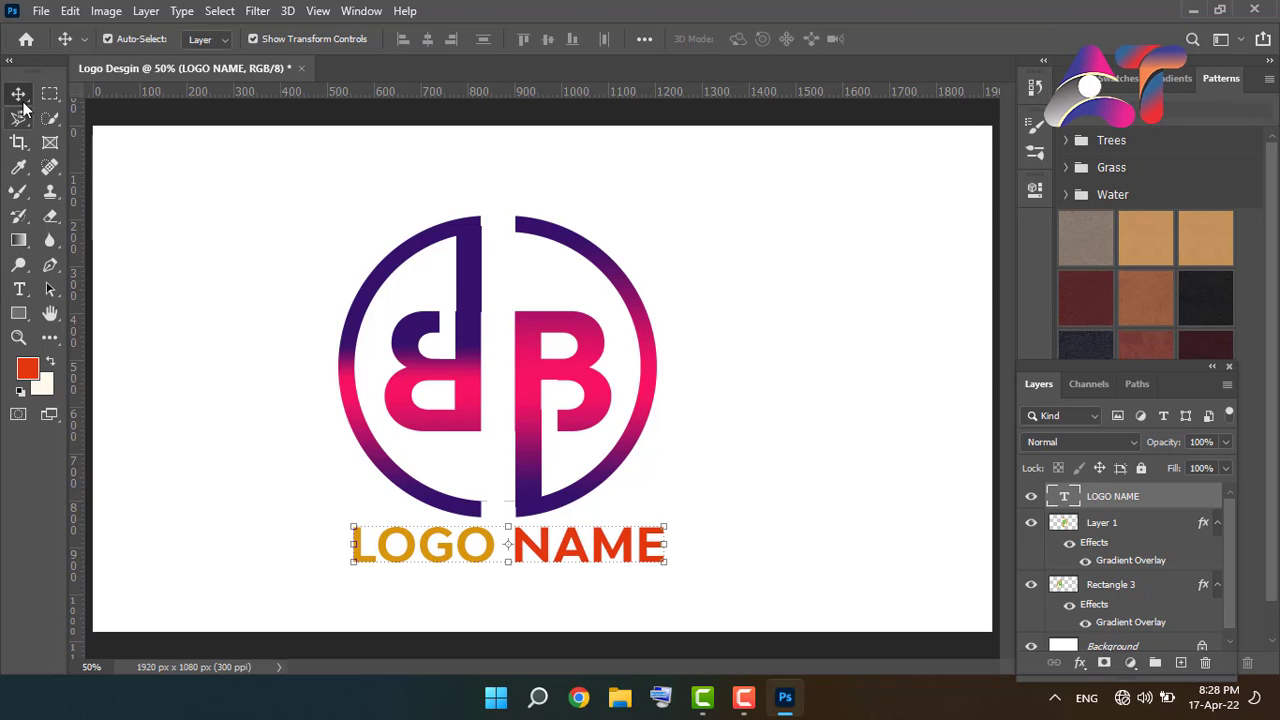
pyautogui.click(823, 394)
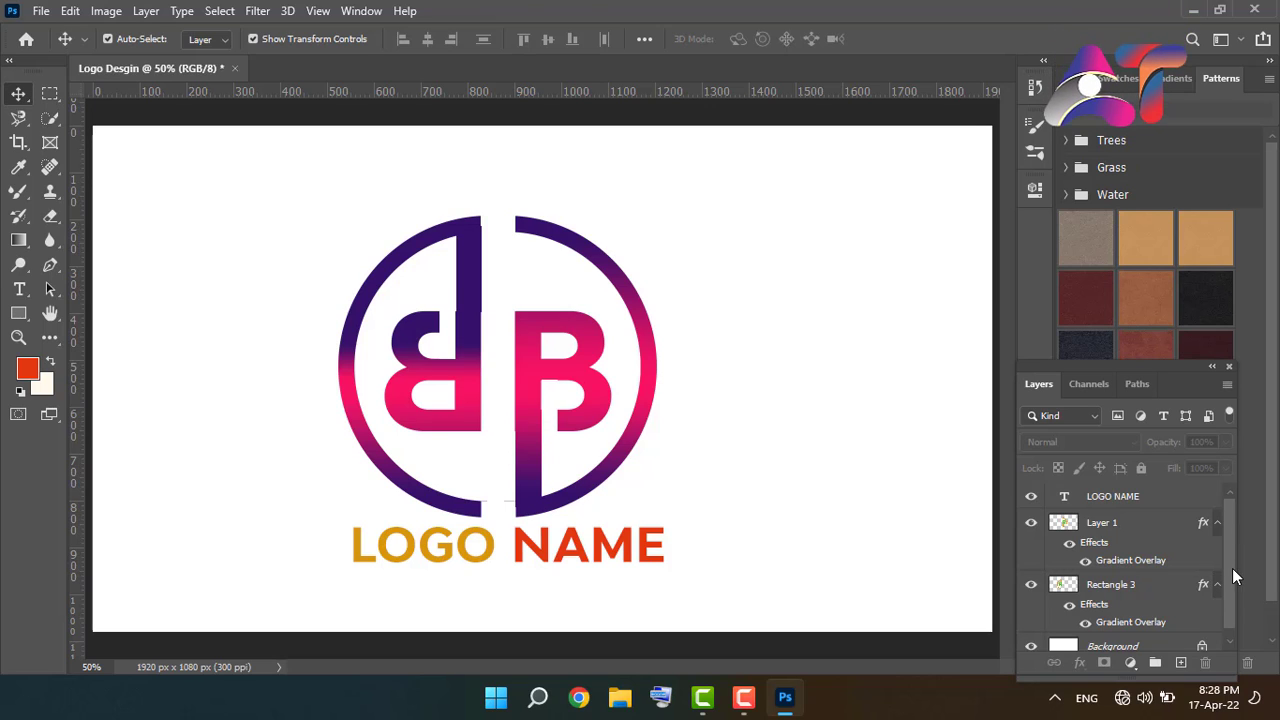
# Merge the Rectangle 3 and Layer 1 layers into a single logo layer.
pyautogui.scroll(-1, 1232, 568)
pyautogui.click(1160, 585)
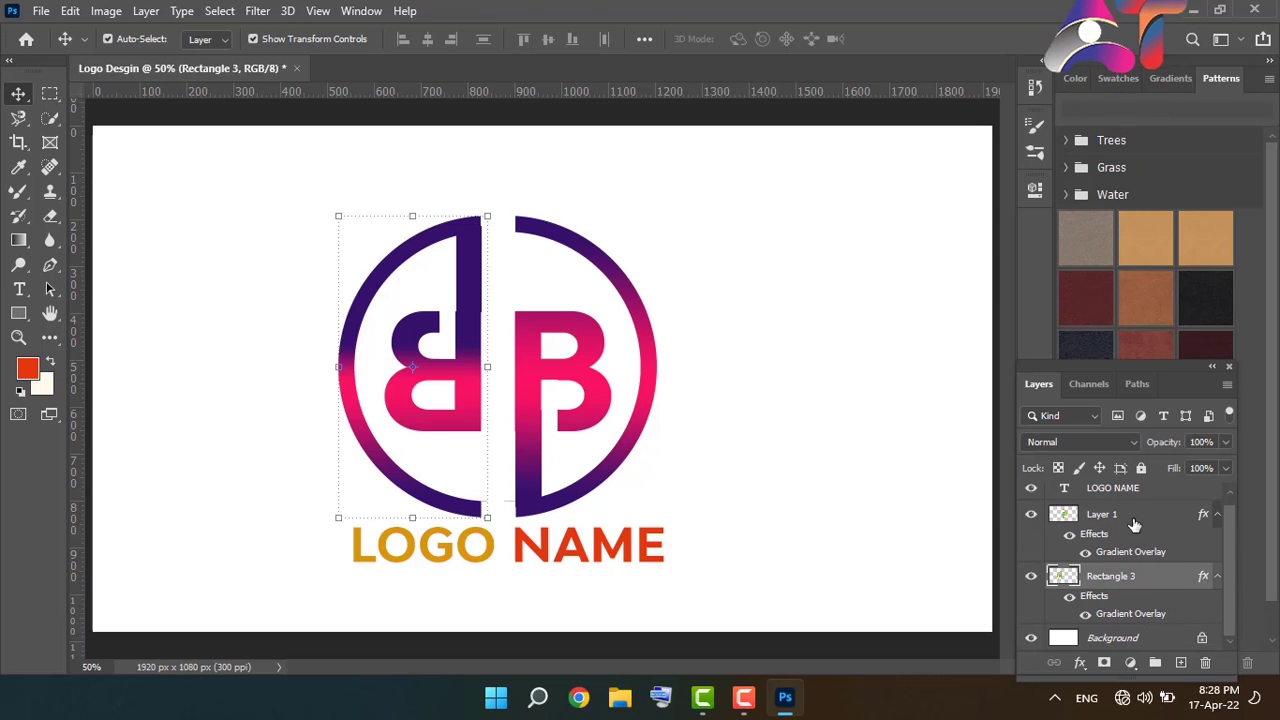
pyautogui.keyDown('shift'); pyautogui.click(1133, 520); pyautogui.keyUp('shift')
pyautogui.rightClick(1133, 520)
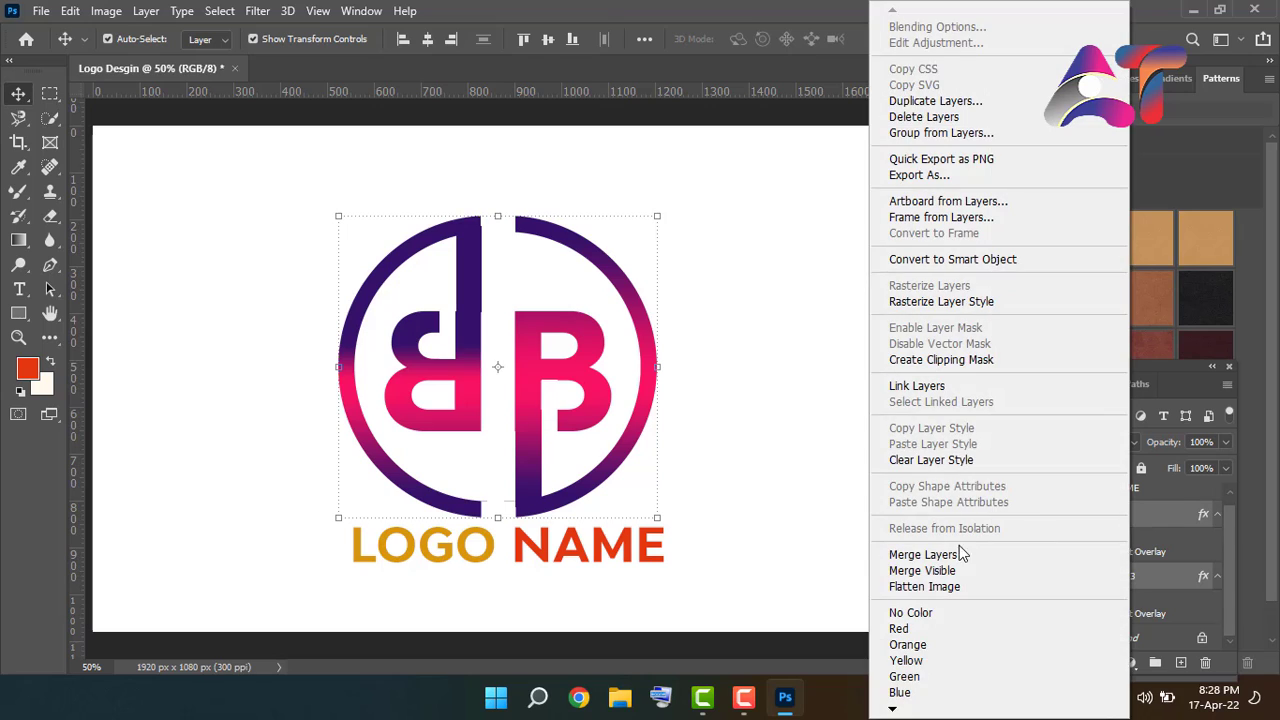
pyautogui.click(955, 549)
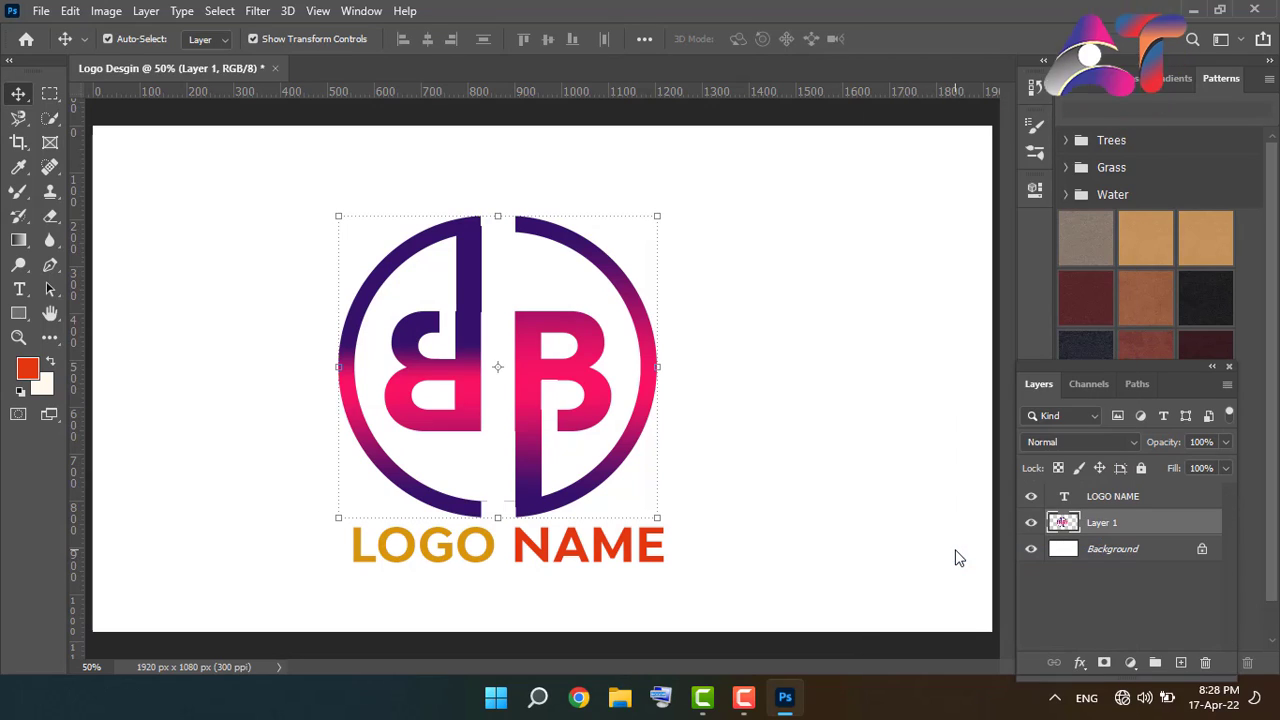
pyautogui.keyDown('shift'); pyautogui.click(1143, 497); pyautogui.keyUp('shift')
pyautogui.rightClick(1143, 497)
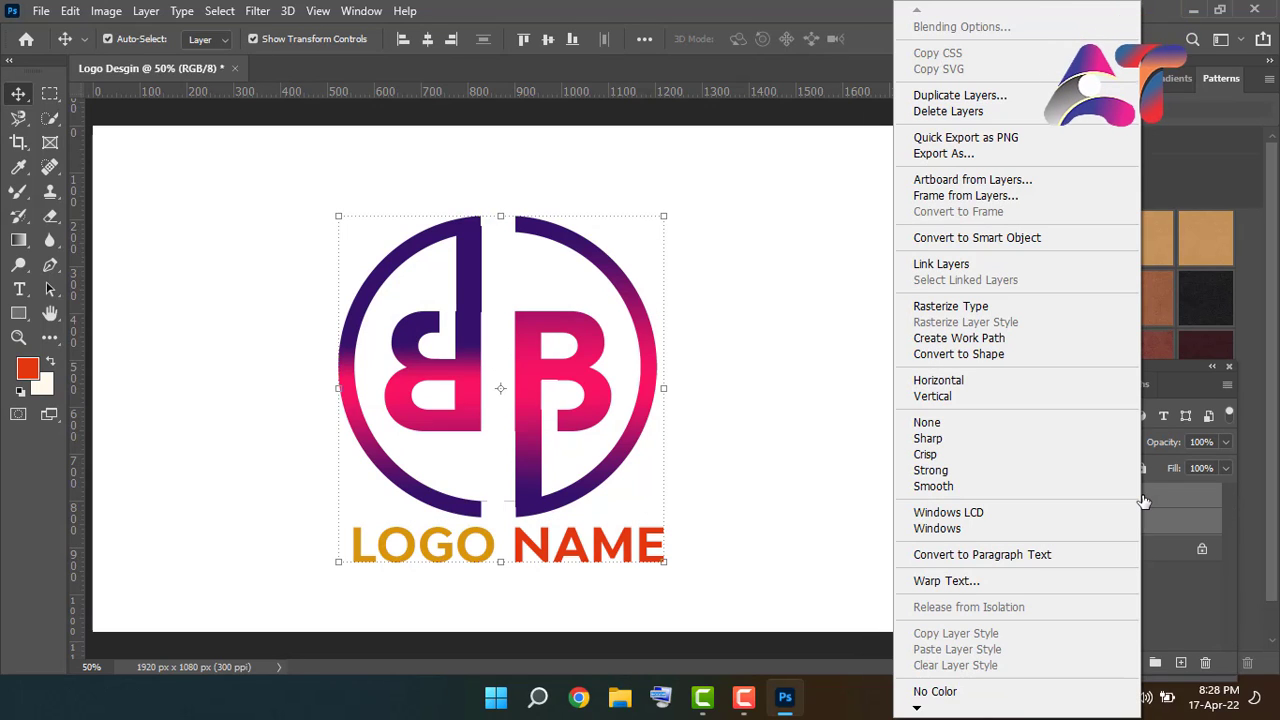
pyautogui.press('Escape')
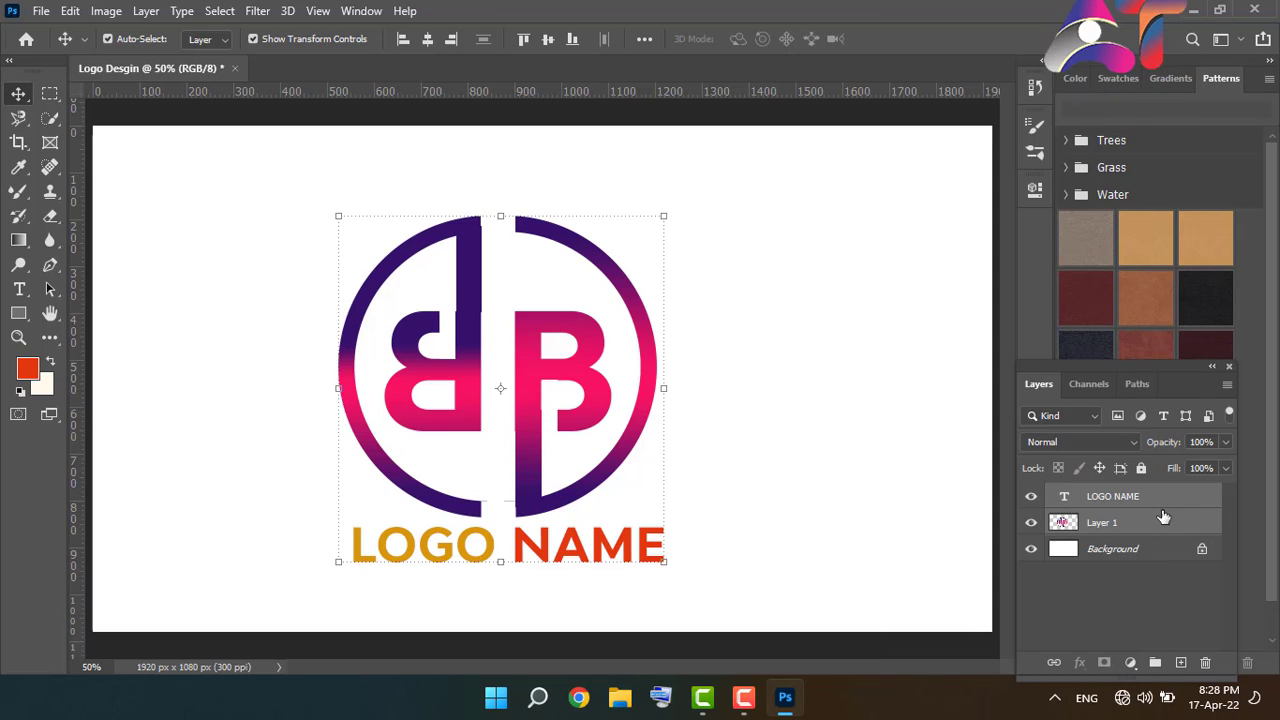
# Hide the Background layer so the logo sits on transparency.
pyautogui.click(1031, 549)
pyautogui.click(752, 457)
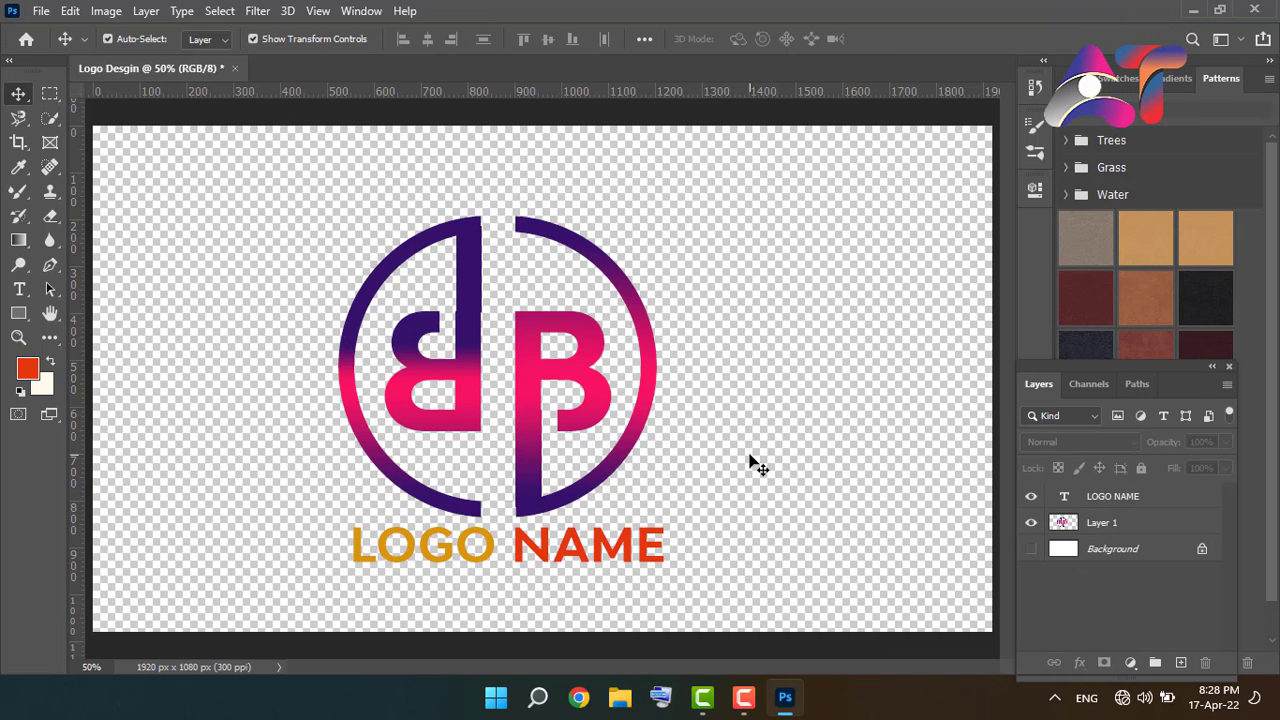
pyautogui.click(41, 11)
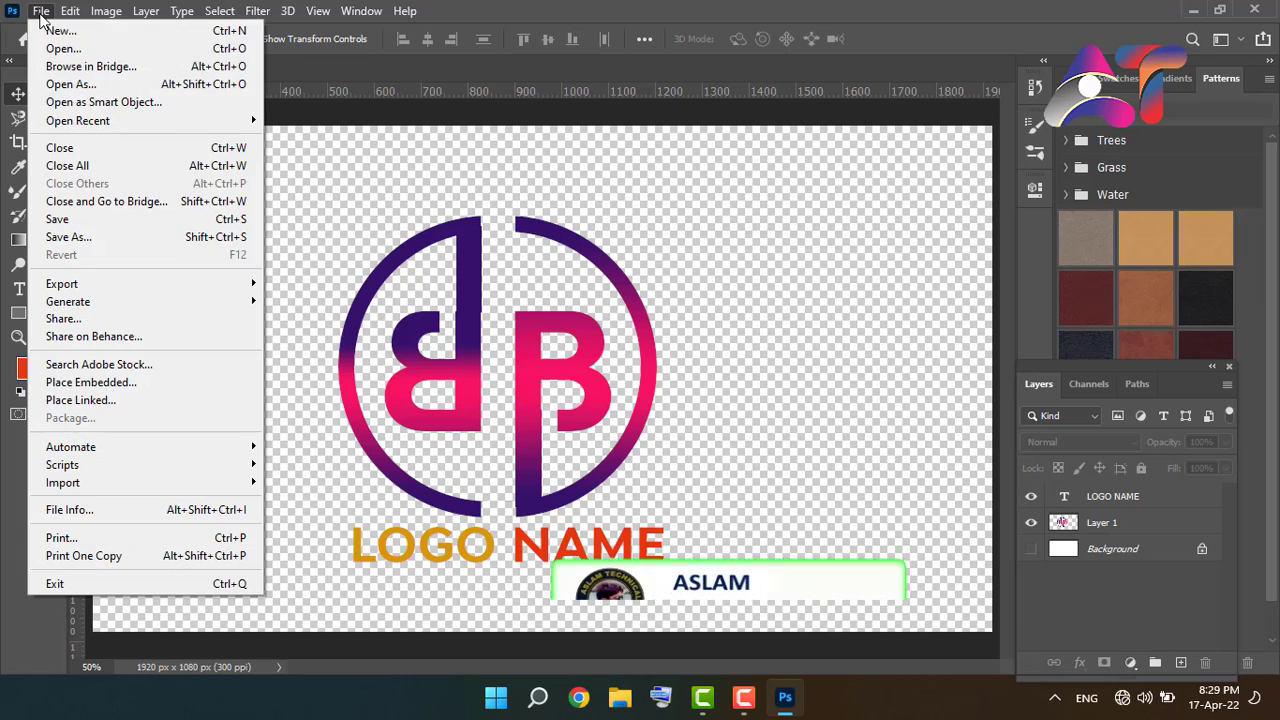
pyautogui.click(716, 263)
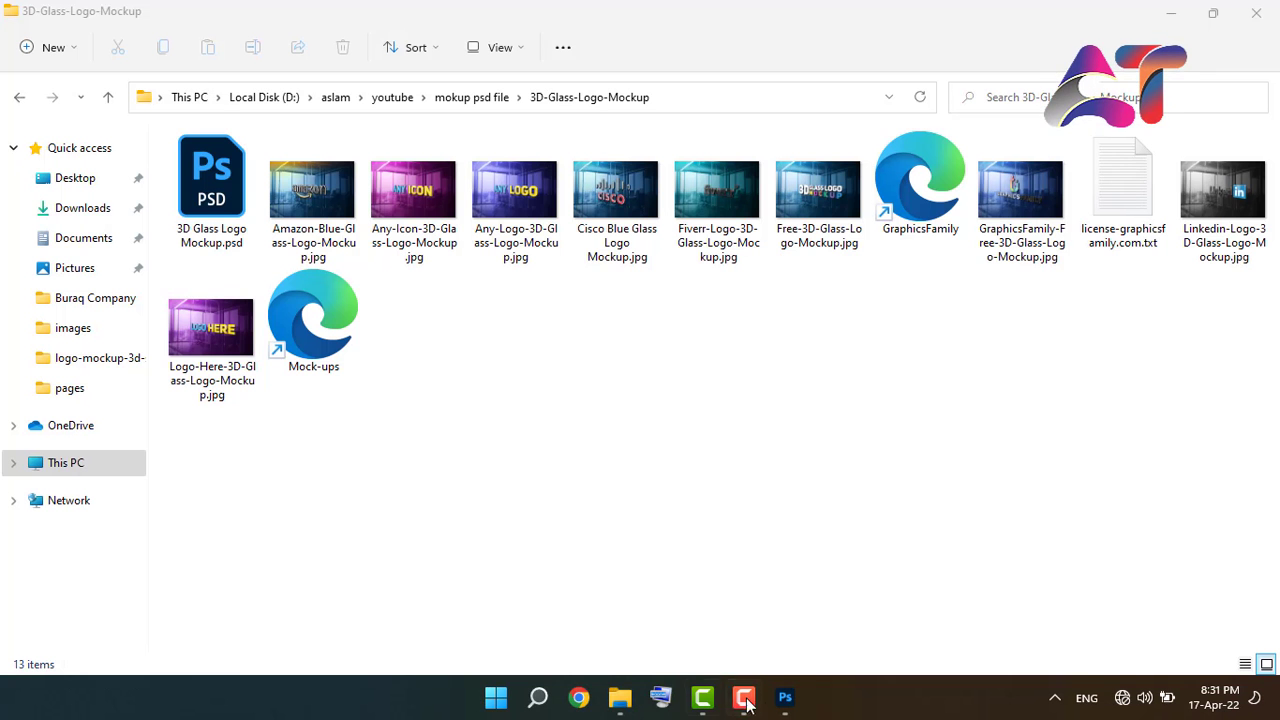
# Switch back to Photoshop and open 3D Glass Logo Mockup.psd from the 3D-Glass-Logo-Mockup folder.
pyautogui.click(785, 698)
pyautogui.click(41, 11)
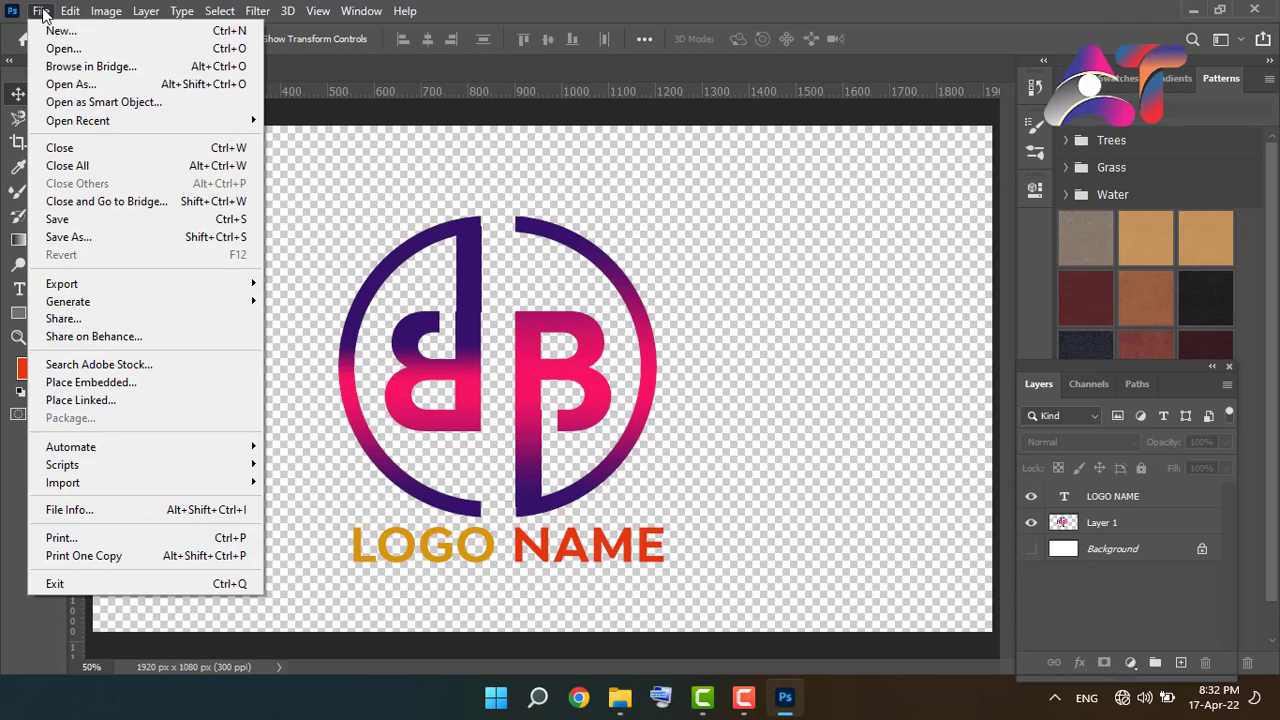
pyautogui.click(63, 48)
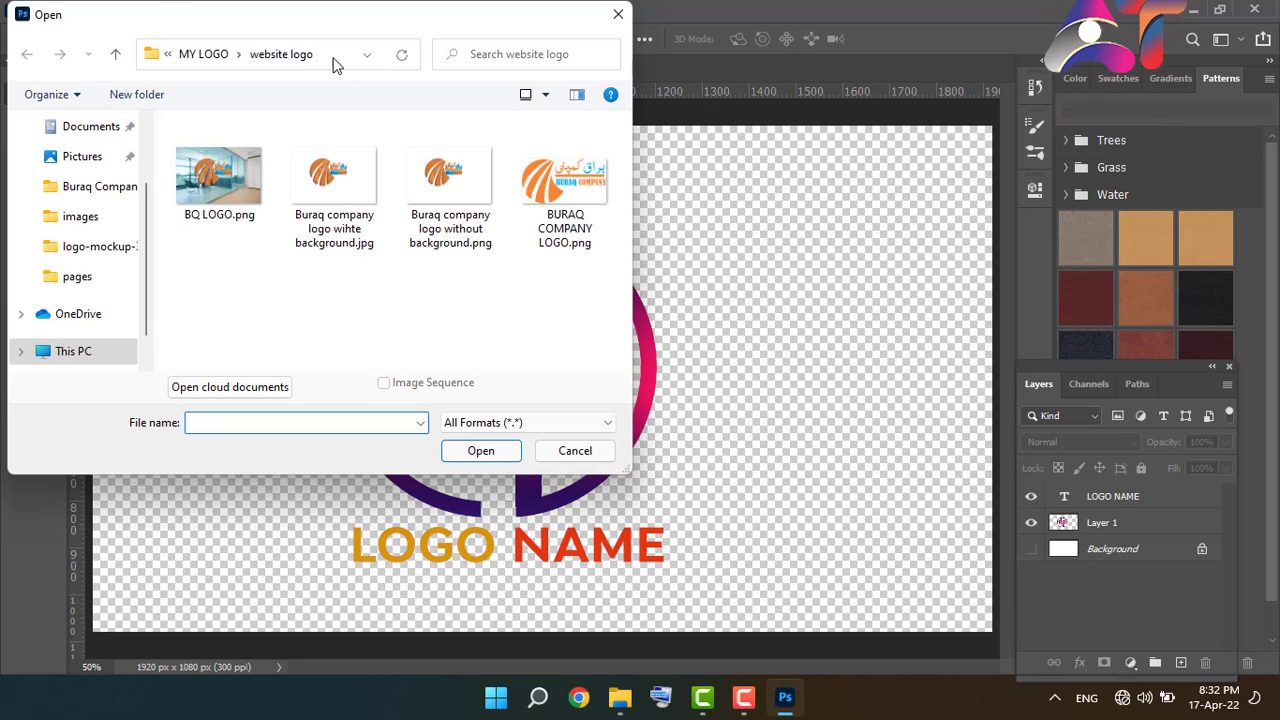
pyautogui.click(335, 60)
pyautogui.hotkey('ctrl', 'v')
pyautogui.press('Return')
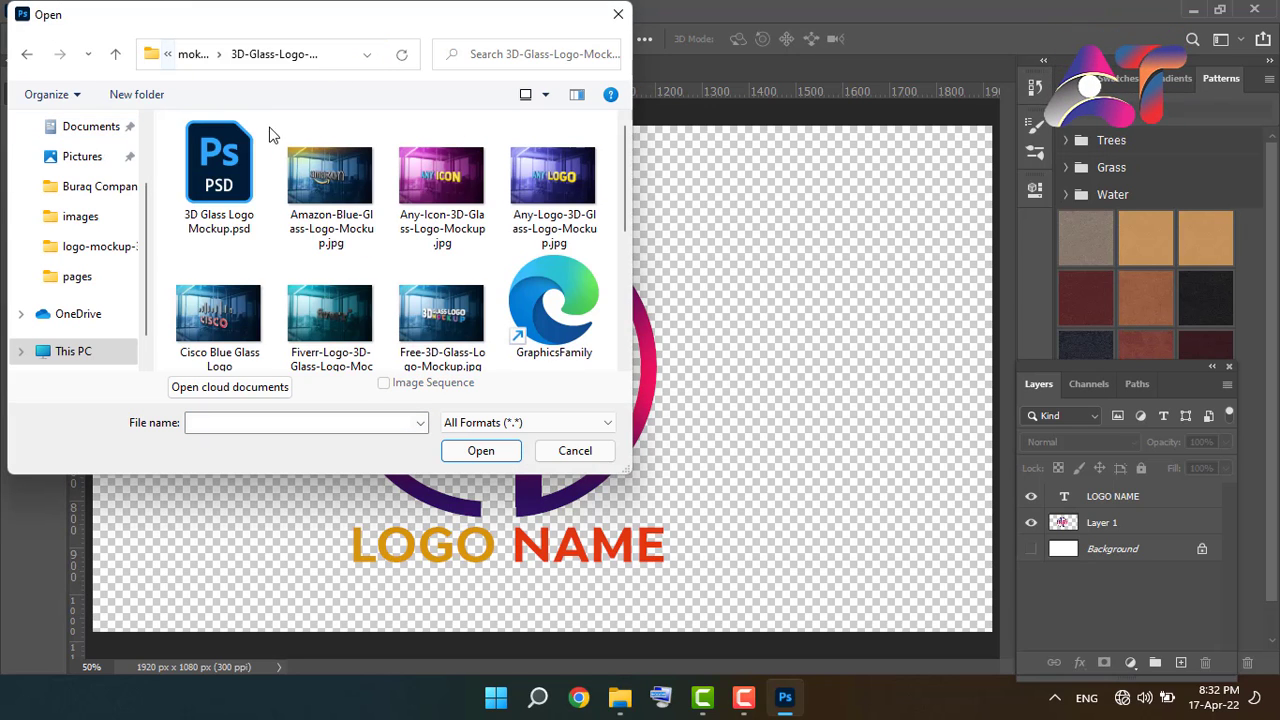
pyautogui.click(220, 170)
pyautogui.click(480, 450)
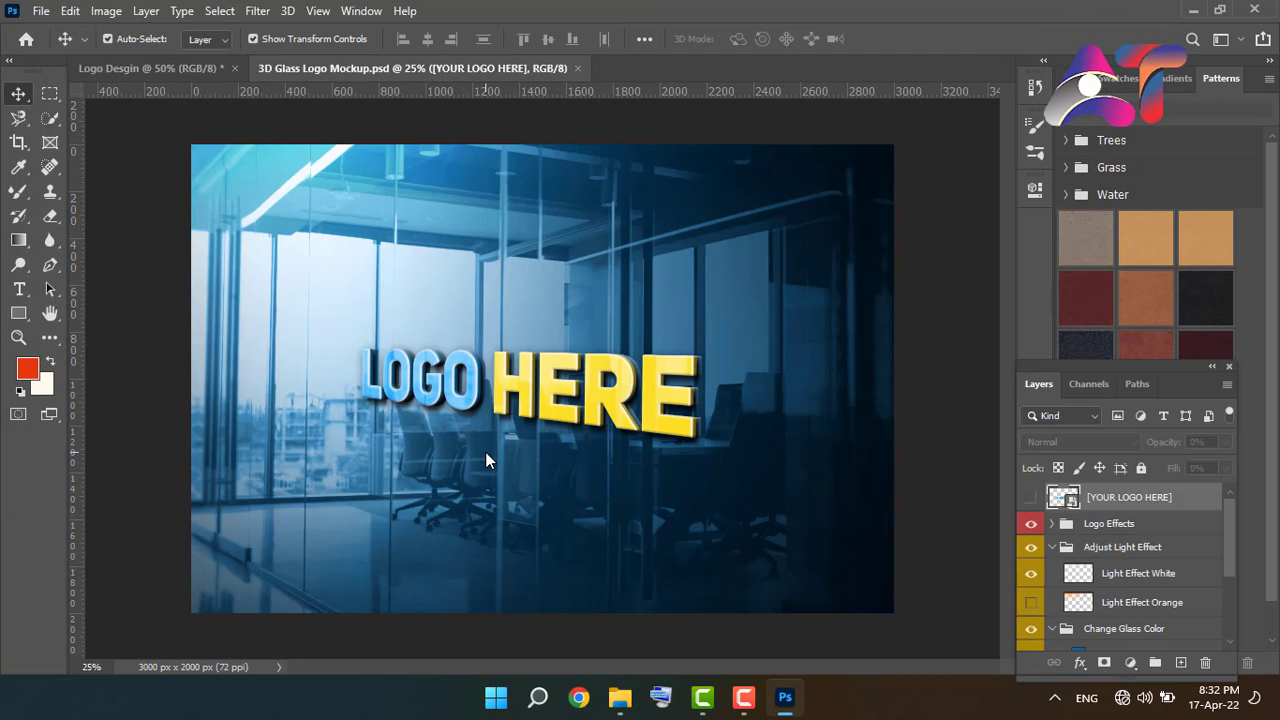
# Open the [YOUR LOGO HERE] smart object and copy the LOGO NAME and Layer 1 layers from the Logo Desgin document to its center.
pyautogui.doubleClick(1064, 500)
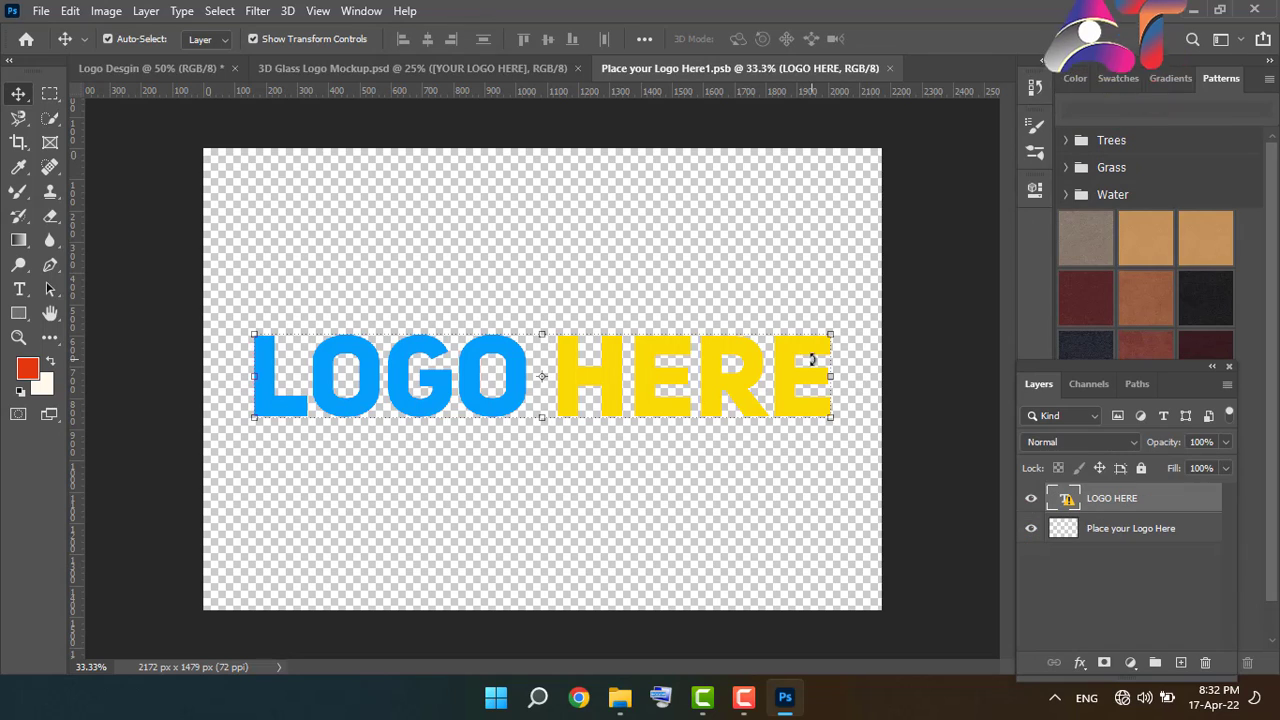
pyautogui.click(191, 71)
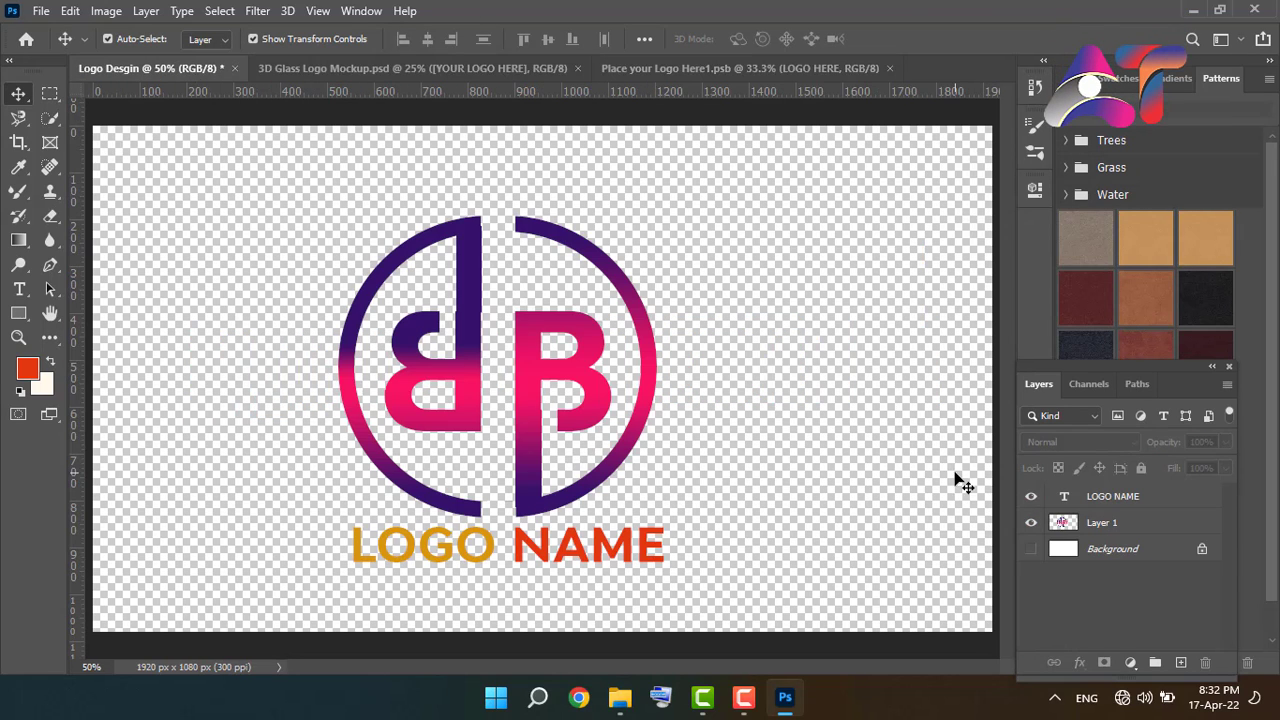
pyautogui.click(1100, 524)
pyautogui.keyDown('shift'); pyautogui.click(1107, 497); pyautogui.keyUp('shift')
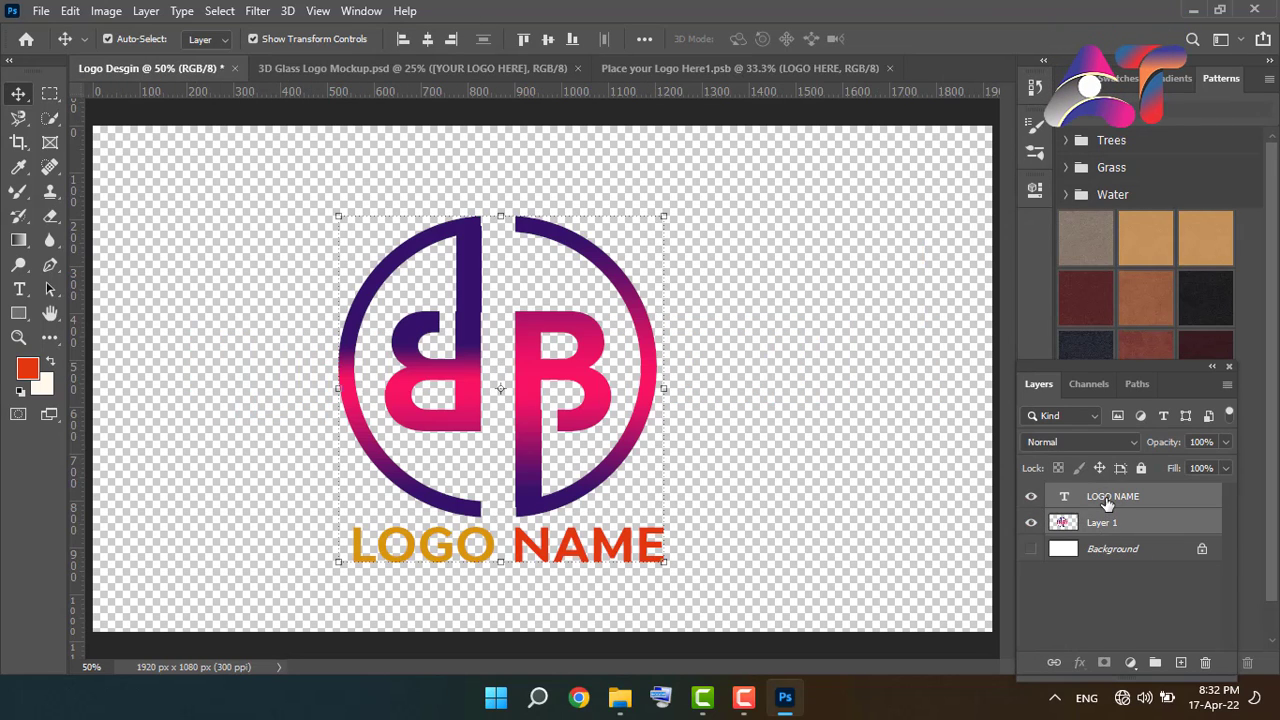
pyautogui.moveTo(604, 271); pyautogui.dragTo(545, 355)
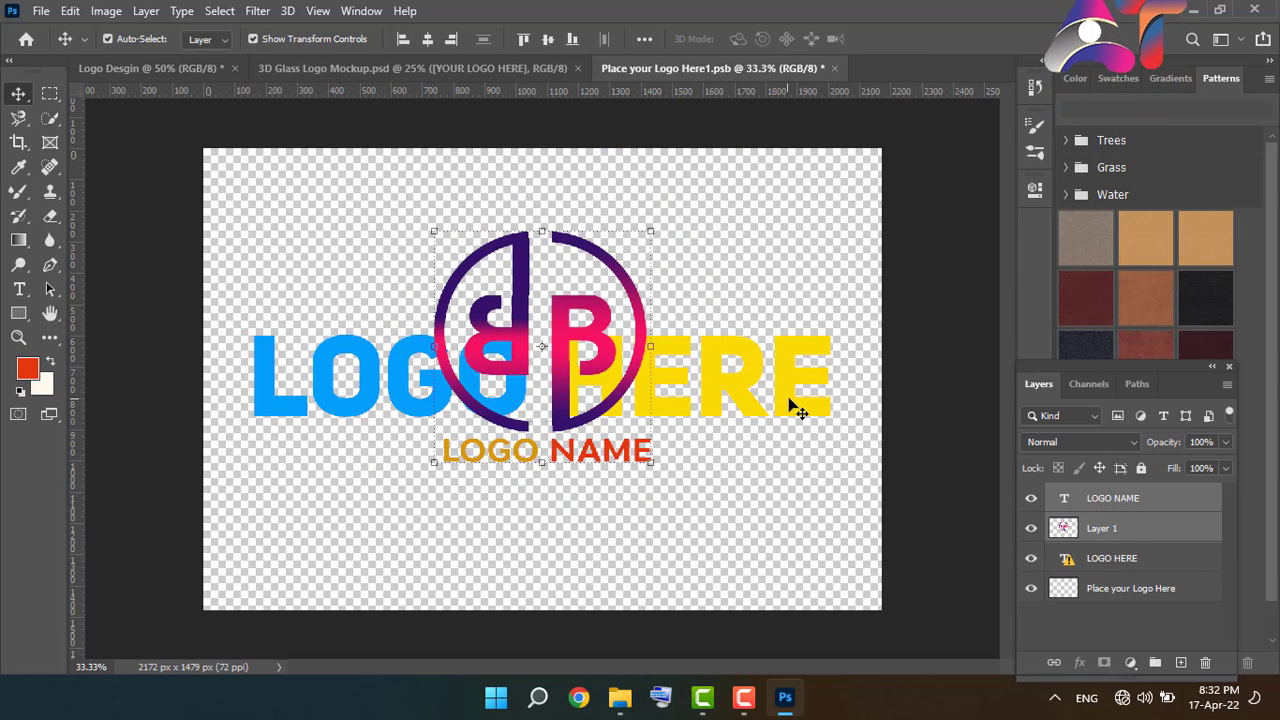
# Delete the placeholder LOGO HERE text layer from the smart object and select Layer 1.
pyautogui.press('Delete')
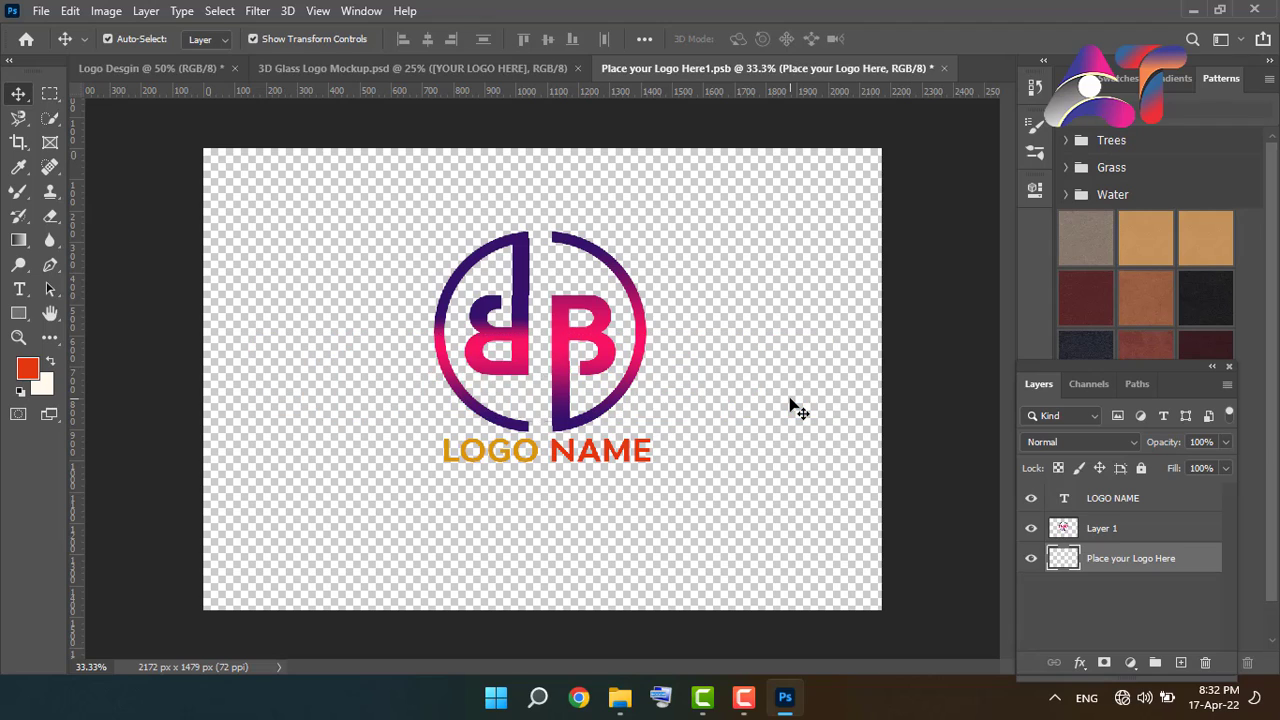
pyautogui.click(1090, 532)
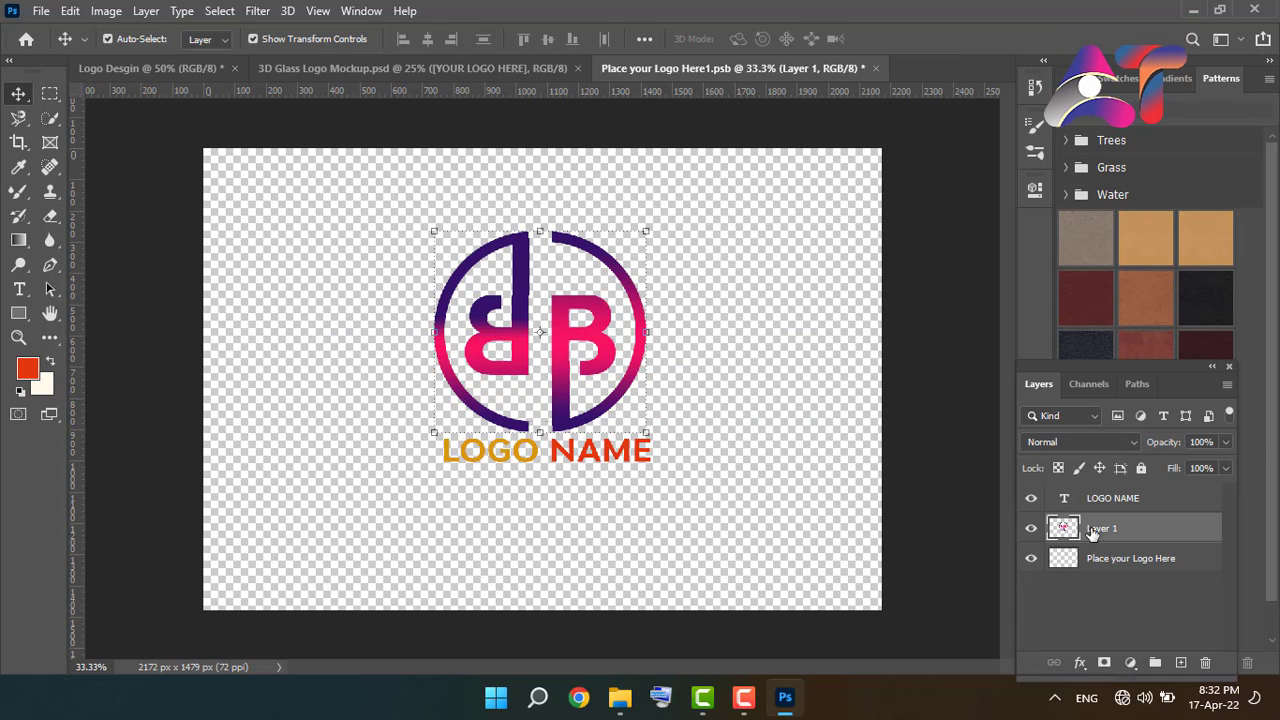
# Select the LOGO NAME and Layer 1 layers together and scale them proportionally to about 176% so the logo nearly fills the canvas height.
pyautogui.keyDown('shift'); pyautogui.click(1103, 500); pyautogui.keyUp('shift')
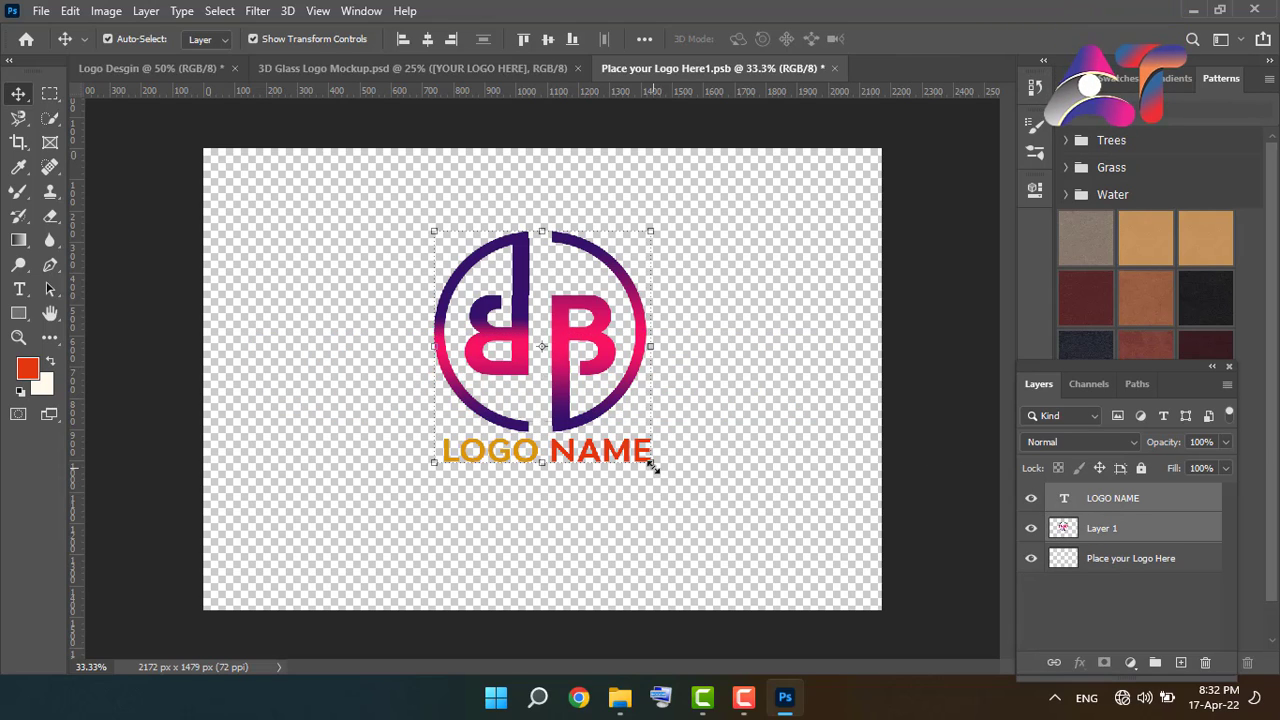
pyautogui.moveTo(652, 466); pyautogui.dragTo(752, 572)
pyautogui.moveTo(430, 231); pyautogui.dragTo(313, 220)
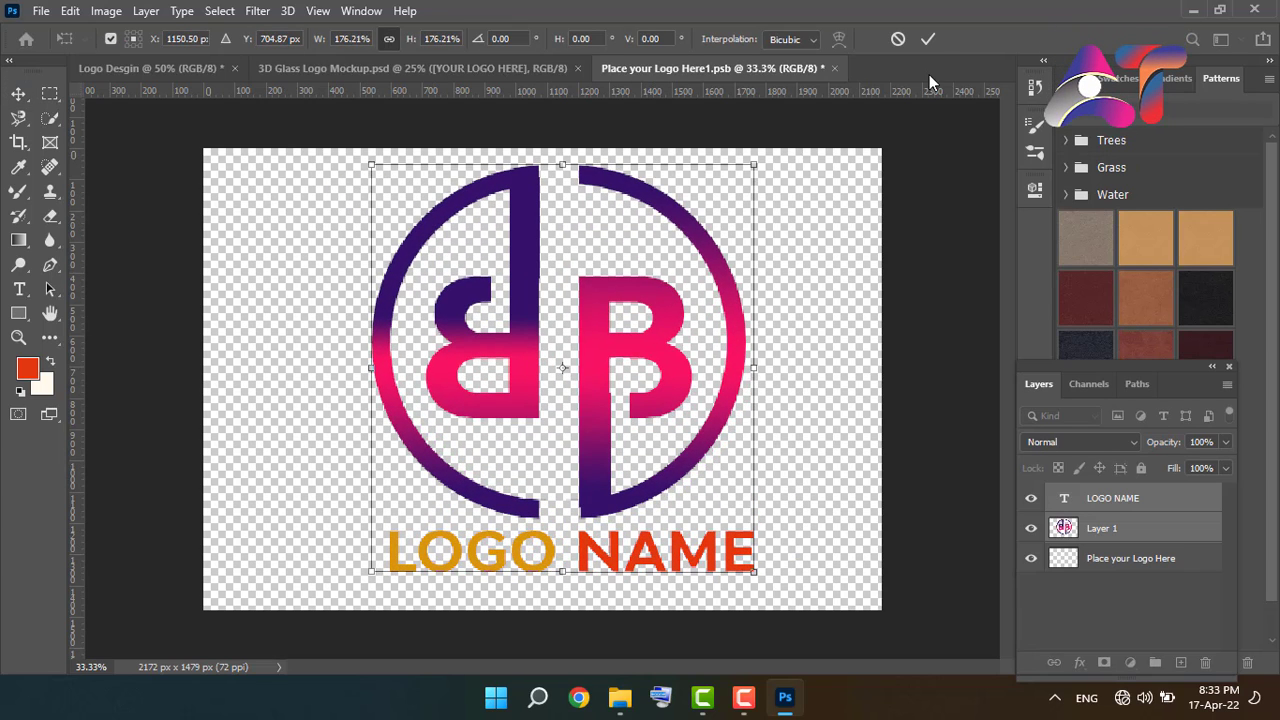
pyautogui.click(929, 39)
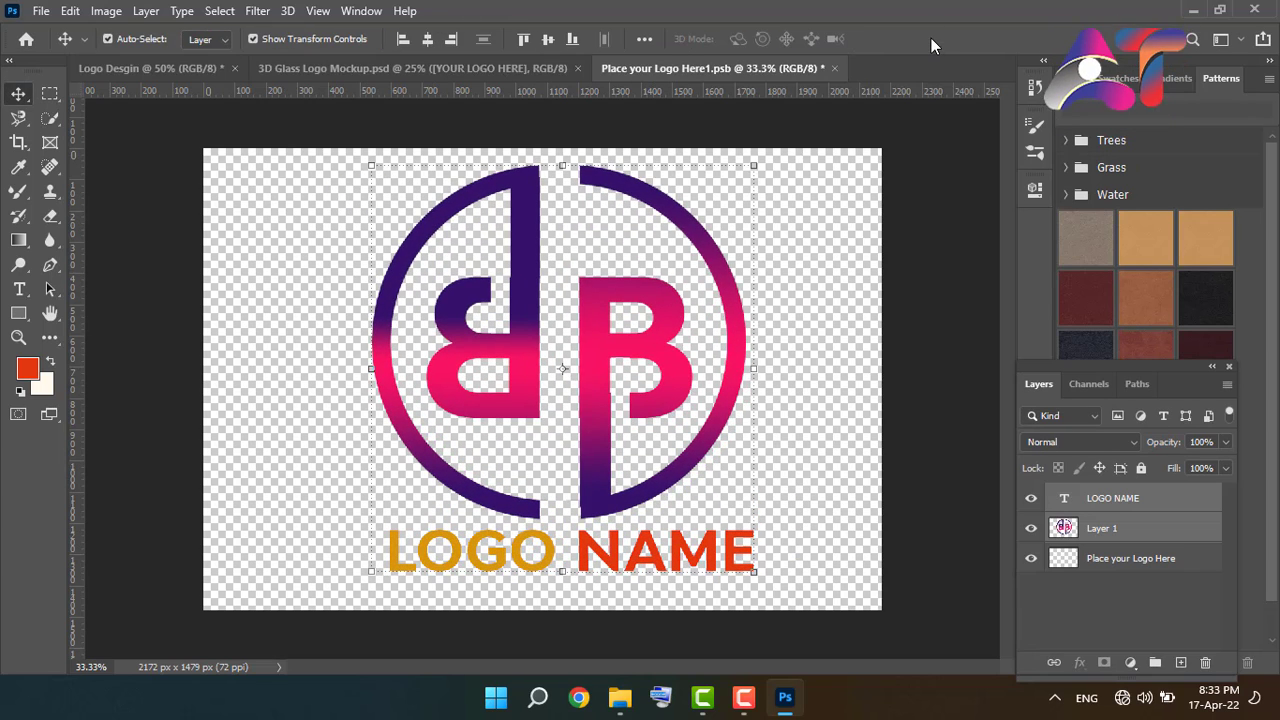
# Close the Place your Logo Here1.psb smart object with its changes saved and return to the 3D Glass Logo Mockup.psd document.
pyautogui.click(834, 68)
pyautogui.click(566, 269)
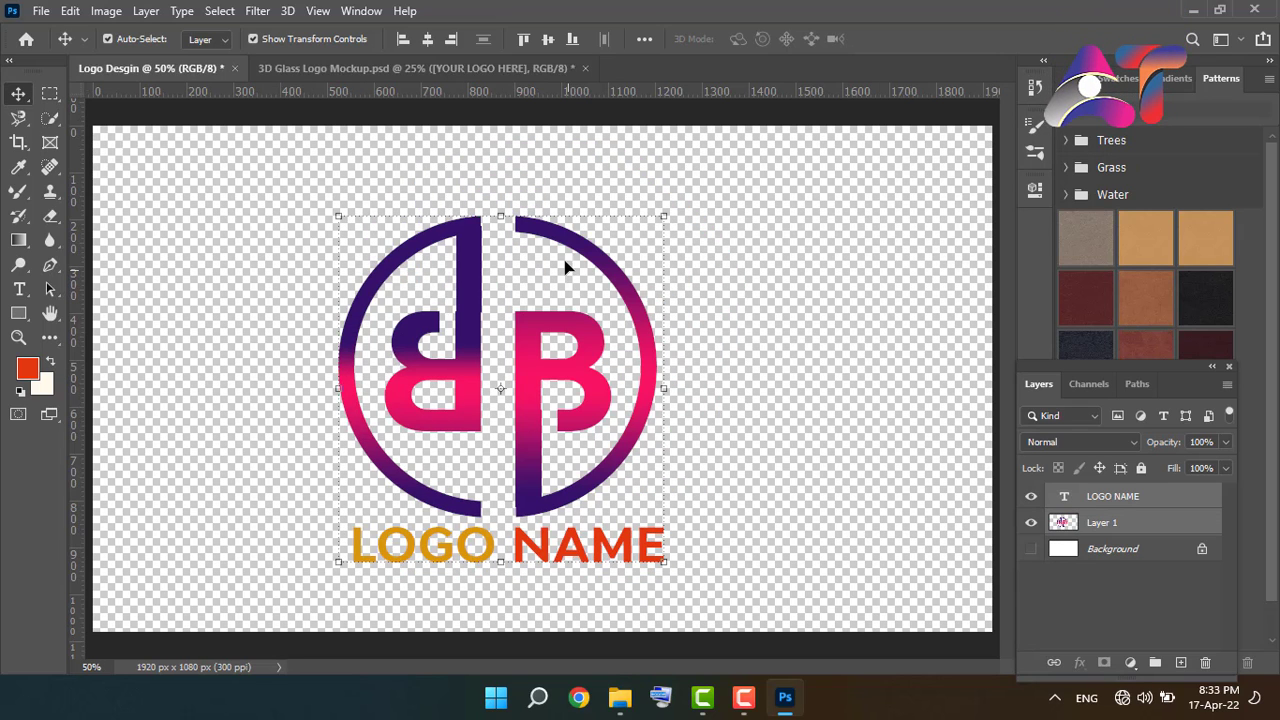
pyautogui.click(486, 68)
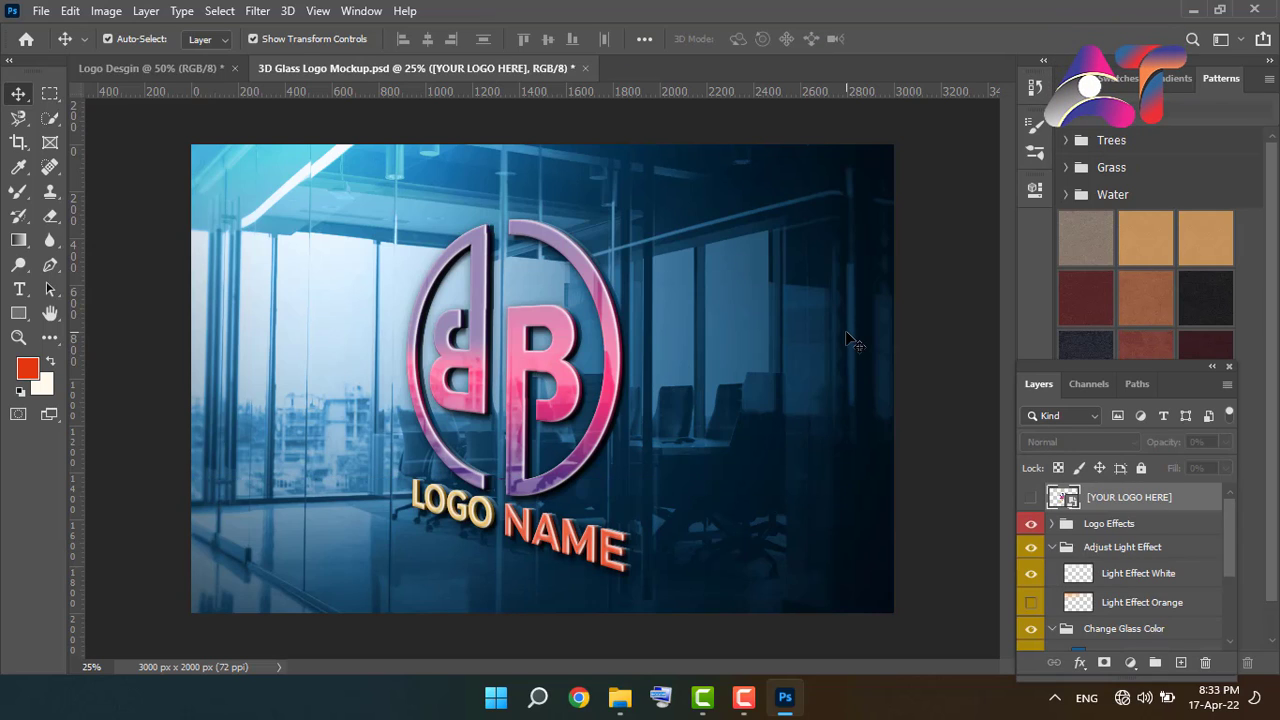
# Quick-export the finished mockup as 3D Glass Logo Mockup.png to the Desktop folder.
pyautogui.click(41, 11)
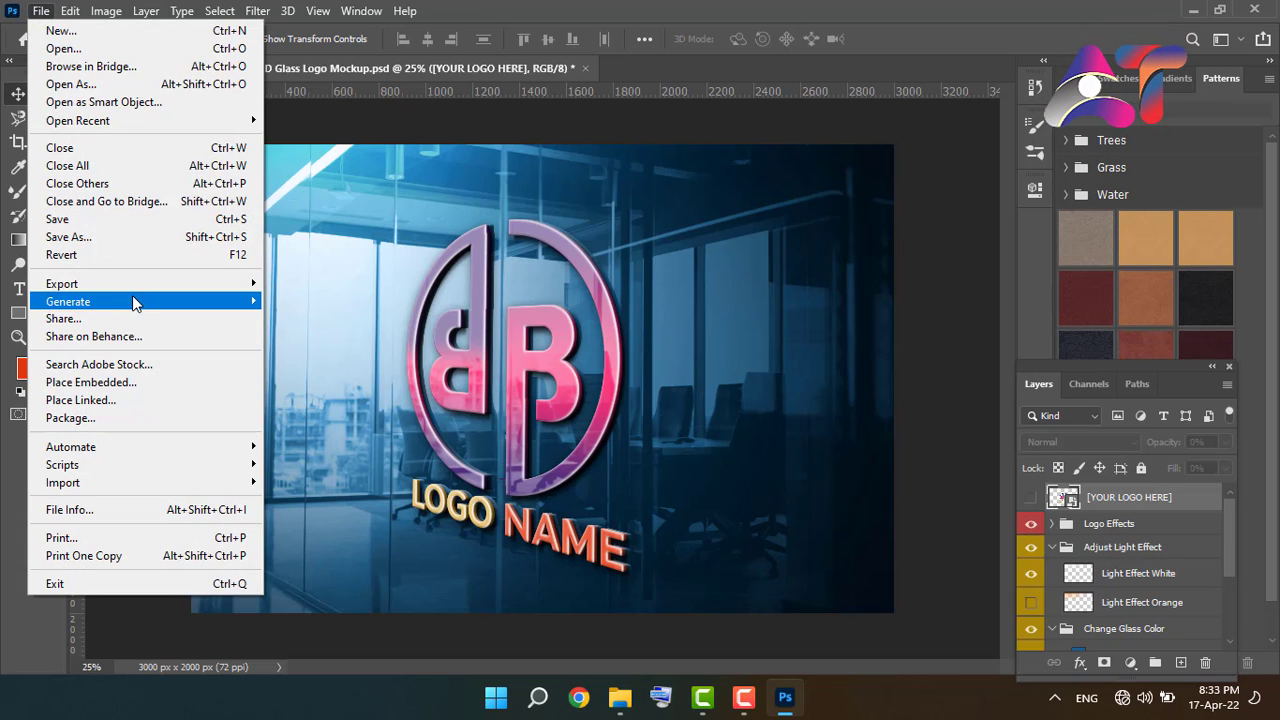
pyautogui.moveTo(149, 284)
pyautogui.click(312, 286)
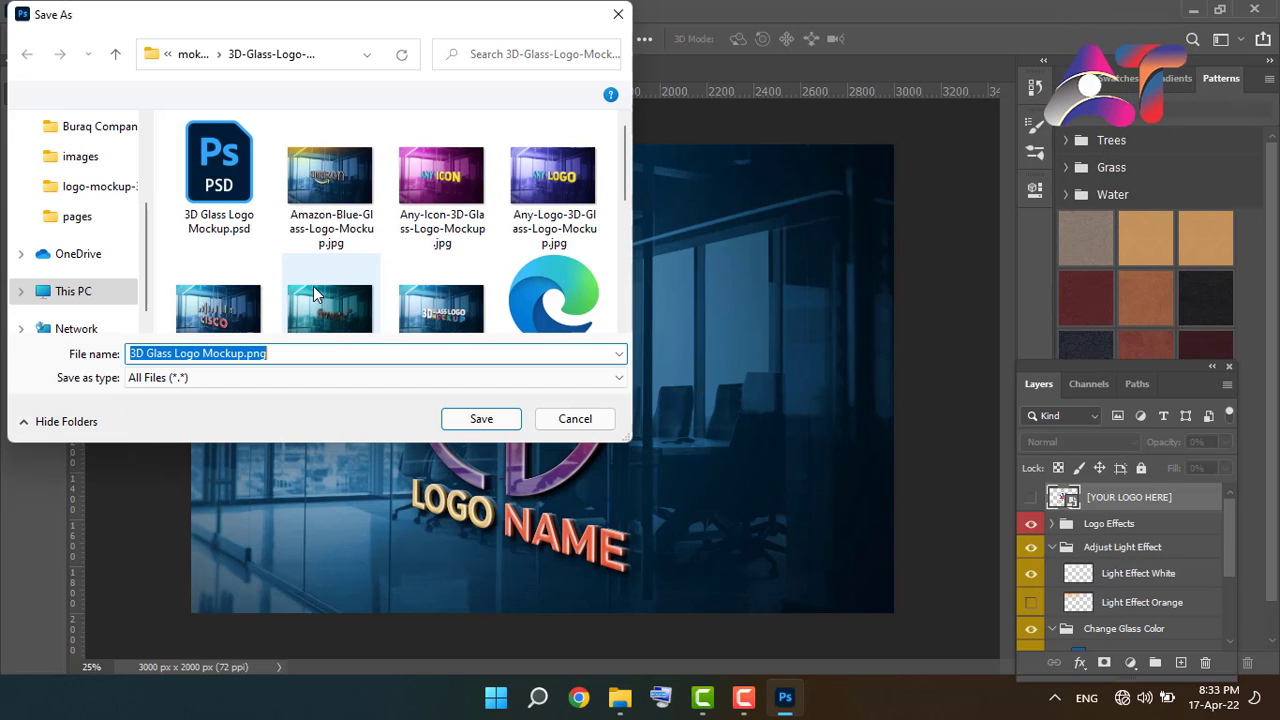
pyautogui.scroll(3, 80, 240)
pyautogui.click(82, 164)
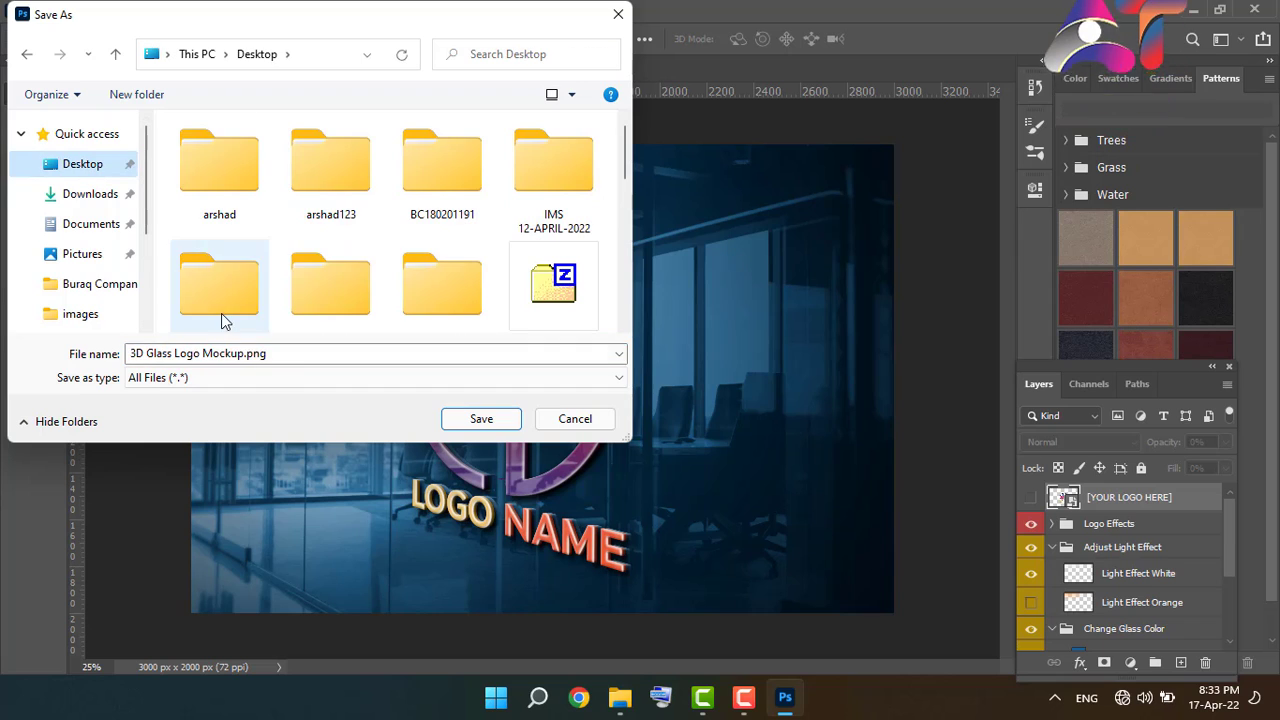
pyautogui.click(481, 418)
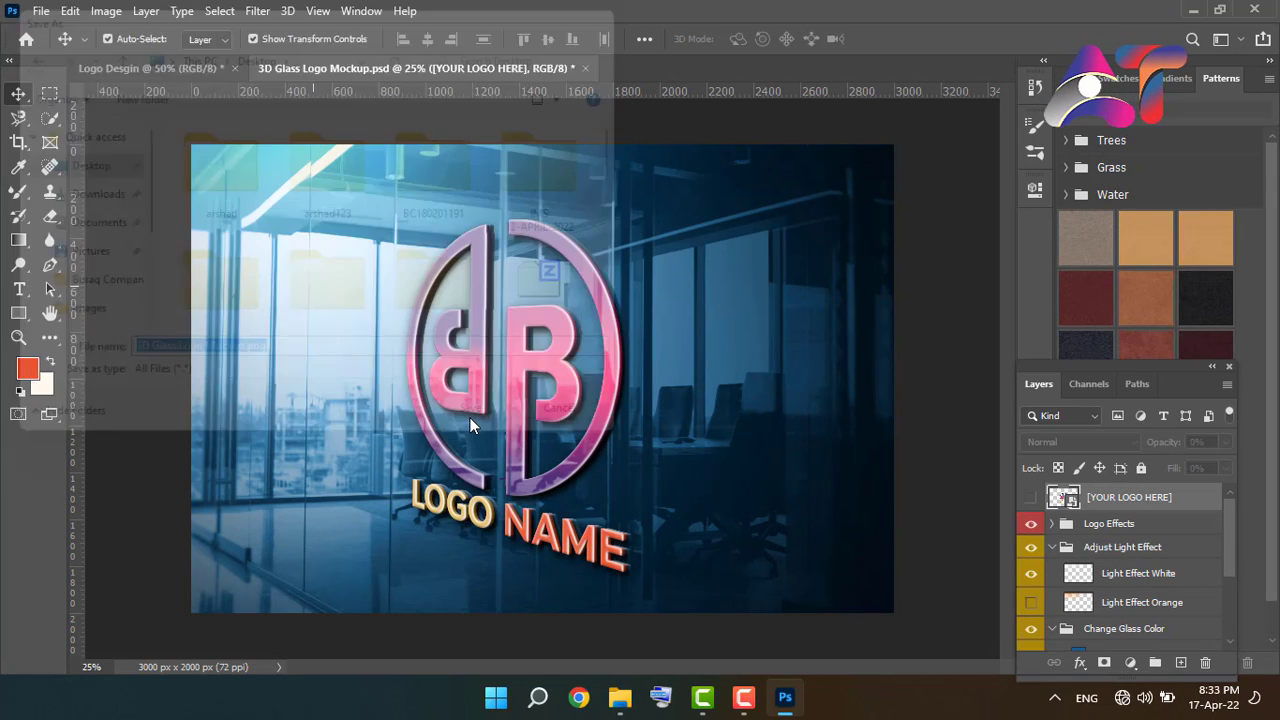